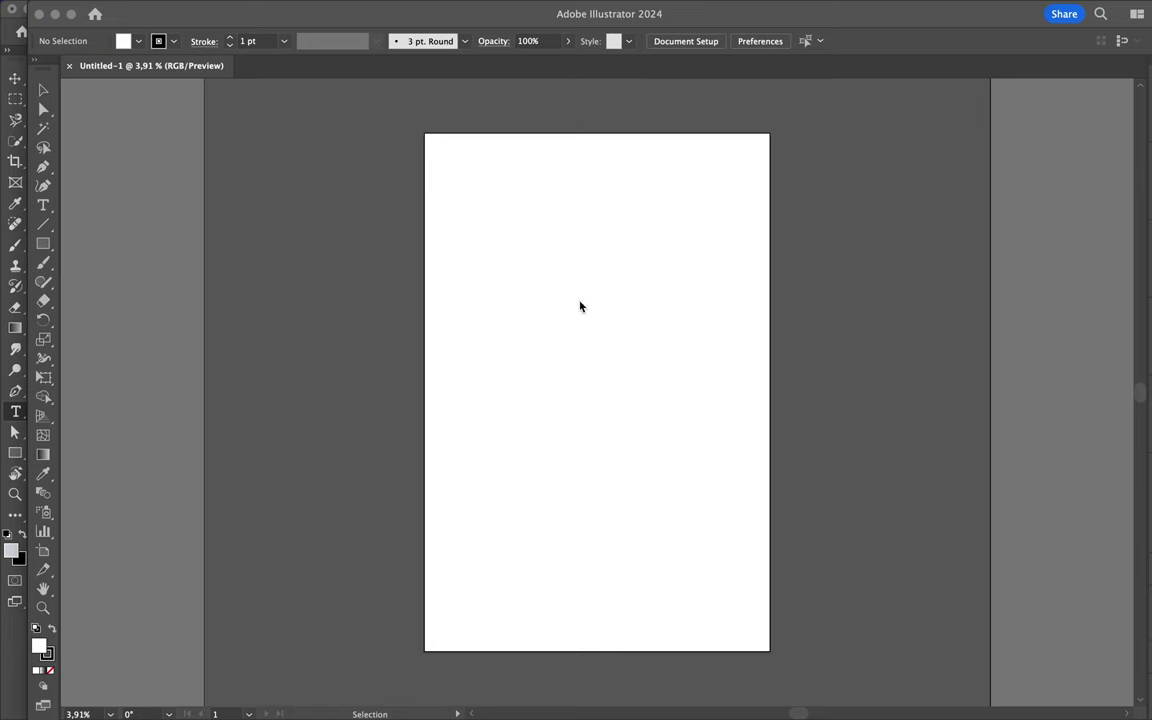
# Draw the angular notched panel outline with the Pen tool and begin the diagonal strip.
pyautogui.click(520, 182)
pyautogui.click(443, 258)
pyautogui.click(443, 372)
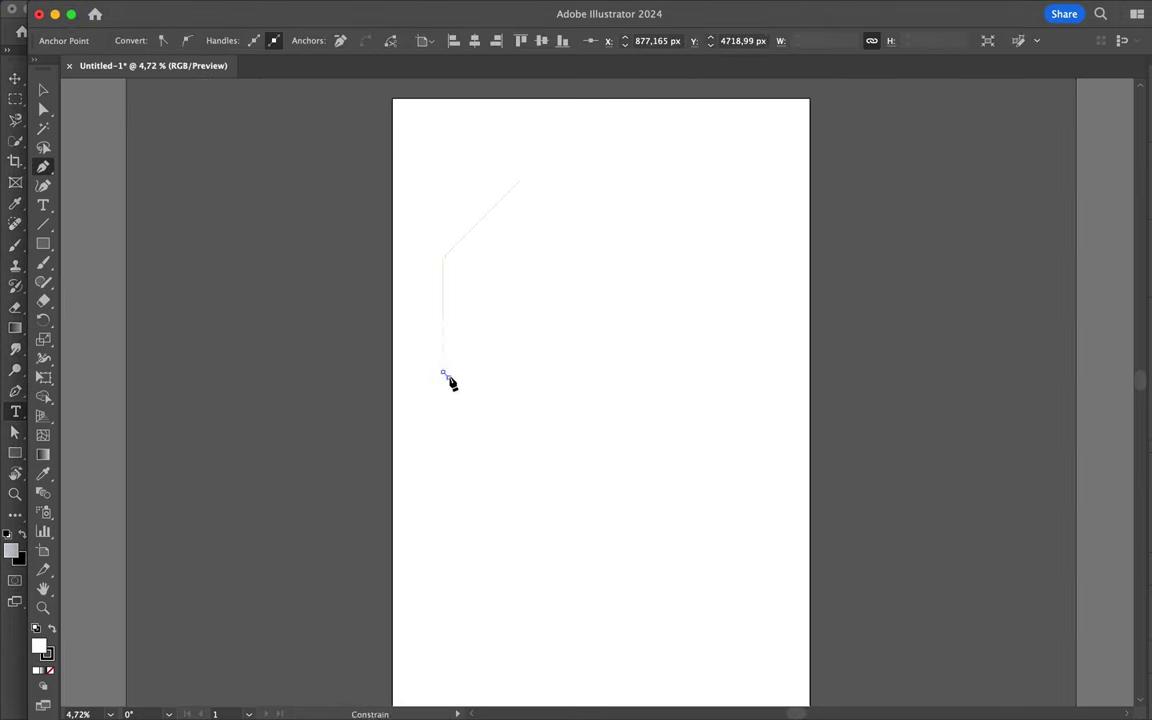
pyautogui.click(551, 180)
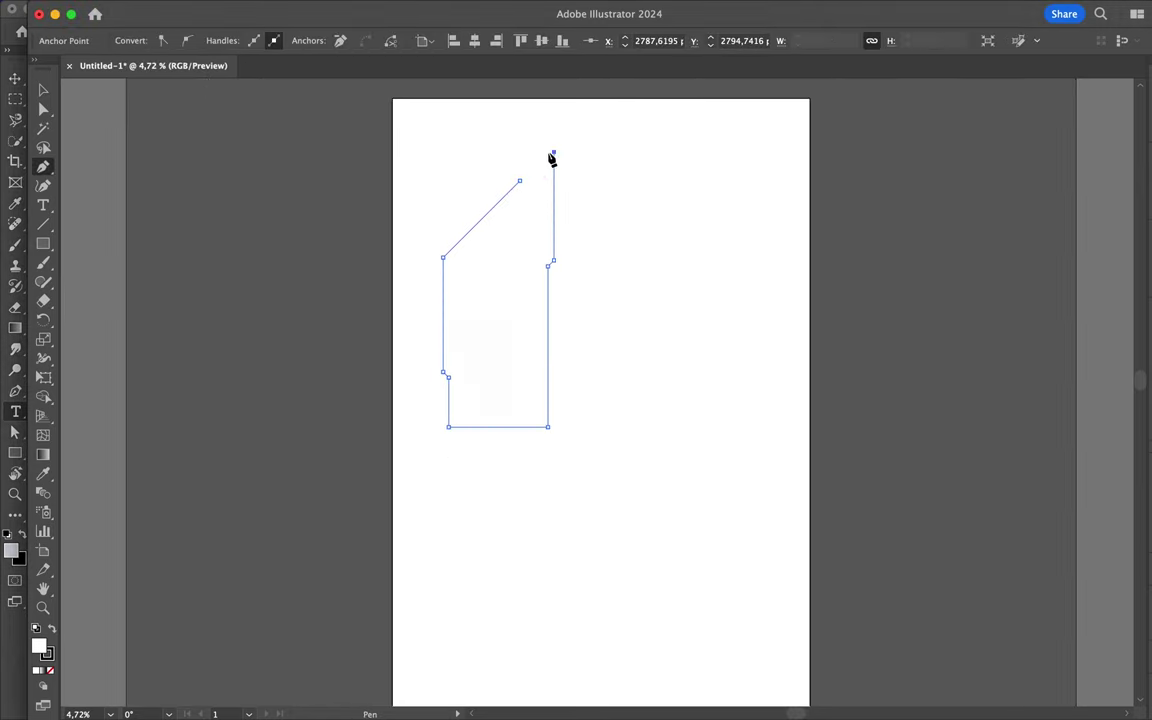
pyautogui.press('a')
pyautogui.scroll(5, 522, 180)
pyautogui.moveTo(522, 180)
pyautogui.mouseDown()
pyautogui.moveTo(533, 205)
pyautogui.moveTo(545, 198)
pyautogui.mouseUp()
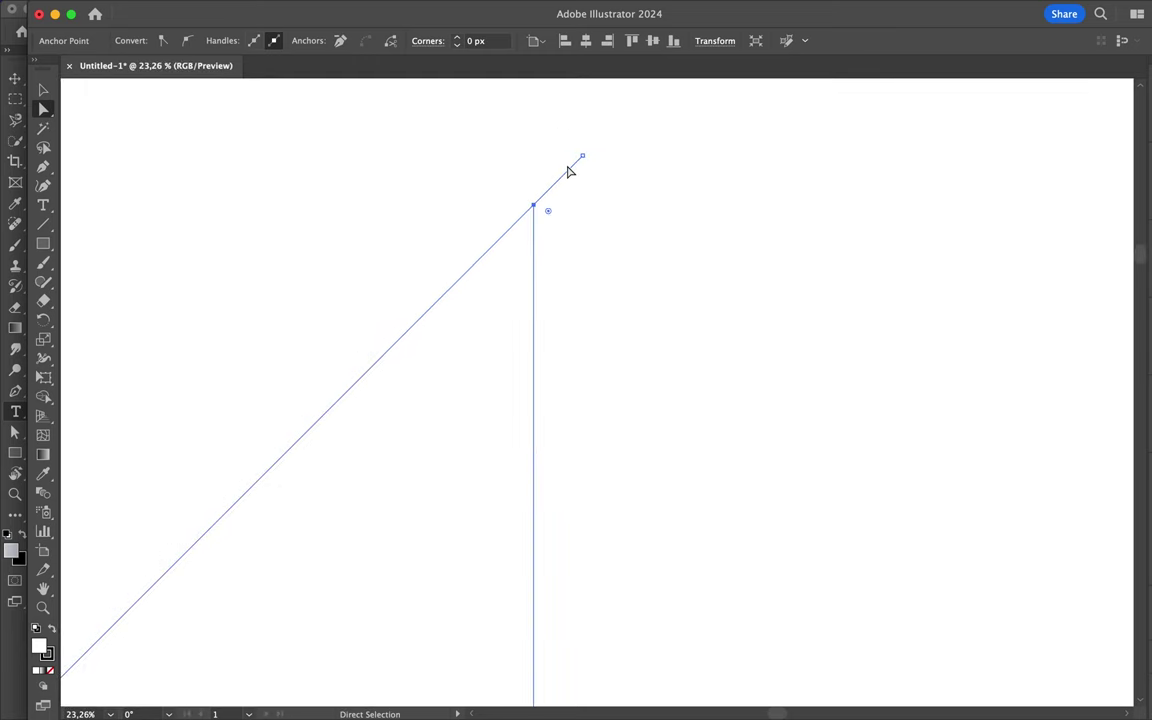
pyautogui.scroll(-9, 586, 159)
pyautogui.press('p')
pyautogui.click(399, 319)
pyautogui.click(424, 288)
# Fill the shape black with no stroke and Unite strip and panel in Pathfinder.
pyautogui.hotkey('ctrl', 'a')
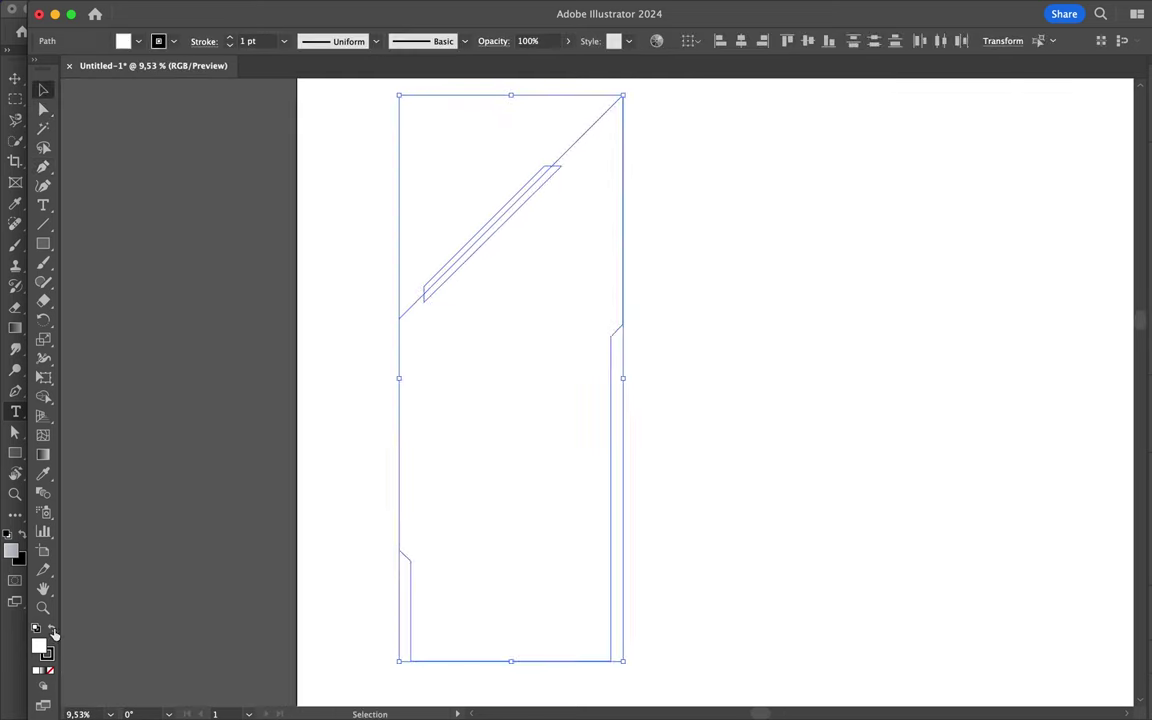
pyautogui.click(52, 628)
pyautogui.scroll(-5, 640, 420)
pyautogui.hotkey('ctrl', 'shift', 'F9')
pyautogui.click(607, 435)
pyautogui.press('a')
pyautogui.scroll(3, 600, 430)
pyautogui.click(567, 470)
pyautogui.click(661, 465)
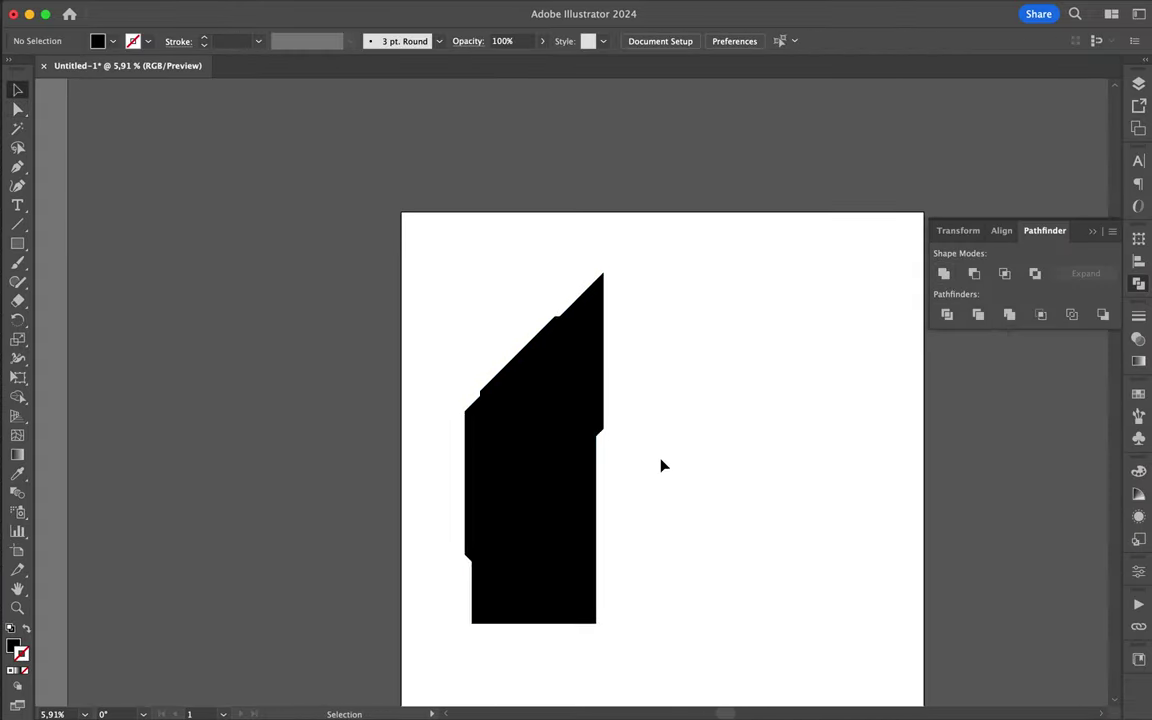
# Alt-drag a copy of the black panel to its right.
pyautogui.scroll(-1, 653, 460)
pyautogui.press('v')
pyautogui.click(561, 458)
pyautogui.moveTo(561, 458); pyautogui.dragTo(685, 458)
# Reflect the copy, set it below the original, and marquee-select the lower anchors.
pyautogui.press('o')
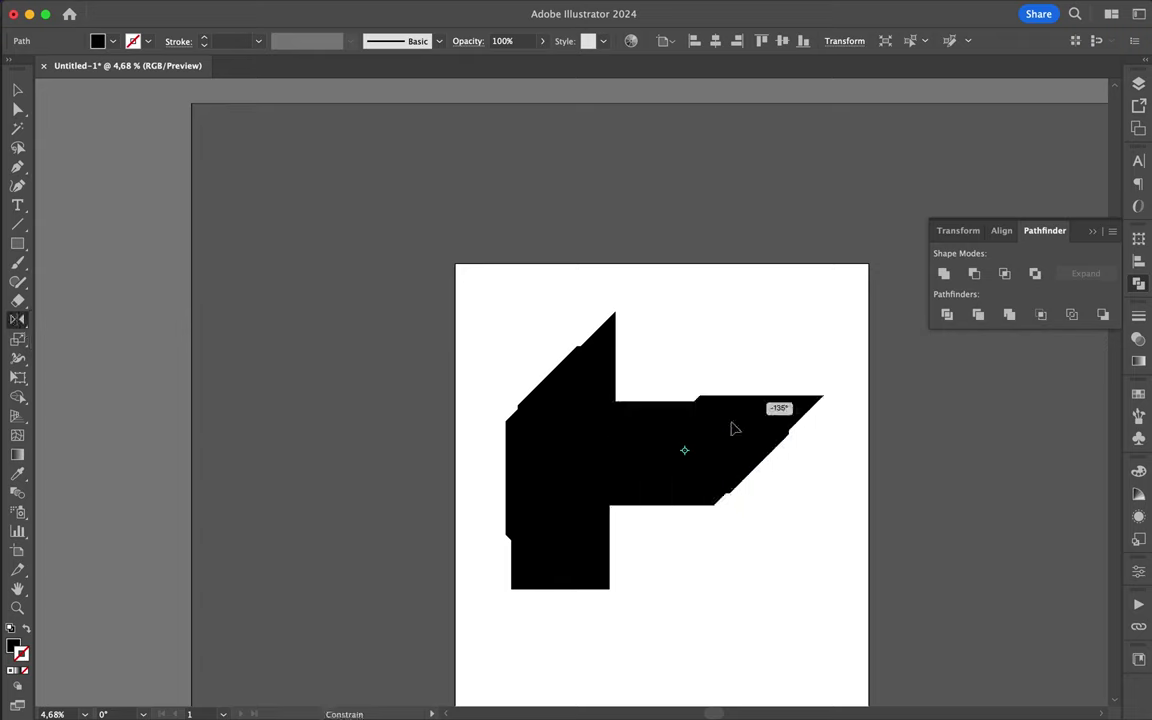
pyautogui.click(20, 320)
pyautogui.moveTo(650, 402)
pyautogui.mouseDown()
pyautogui.moveTo(700, 429)
pyautogui.moveTo(576, 650)
pyautogui.mouseUp()
pyautogui.press('v')
pyautogui.press('a')
pyautogui.hotkey('ctrl', 'shift', 'a')
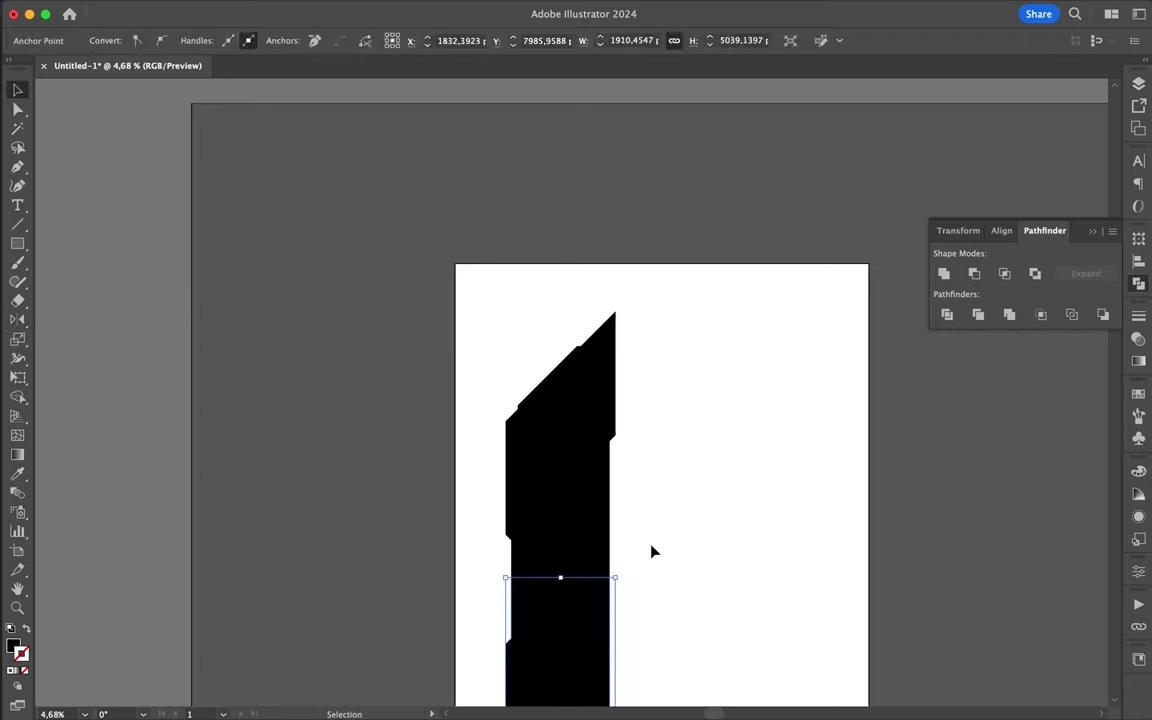
pyautogui.scroll(-3, 612, 411)
pyautogui.moveTo(496, 705); pyautogui.dragTo(683, 425)
# Raise the panel's lower anchor points 770 px to shorten it.
pyautogui.click(530, 372)
pyautogui.moveTo(496, 643); pyautogui.dragTo(722, 393)
pyautogui.moveTo(524, 418); pyautogui.dragTo(530, 370)
pyautogui.scroll(3, 645, 332)
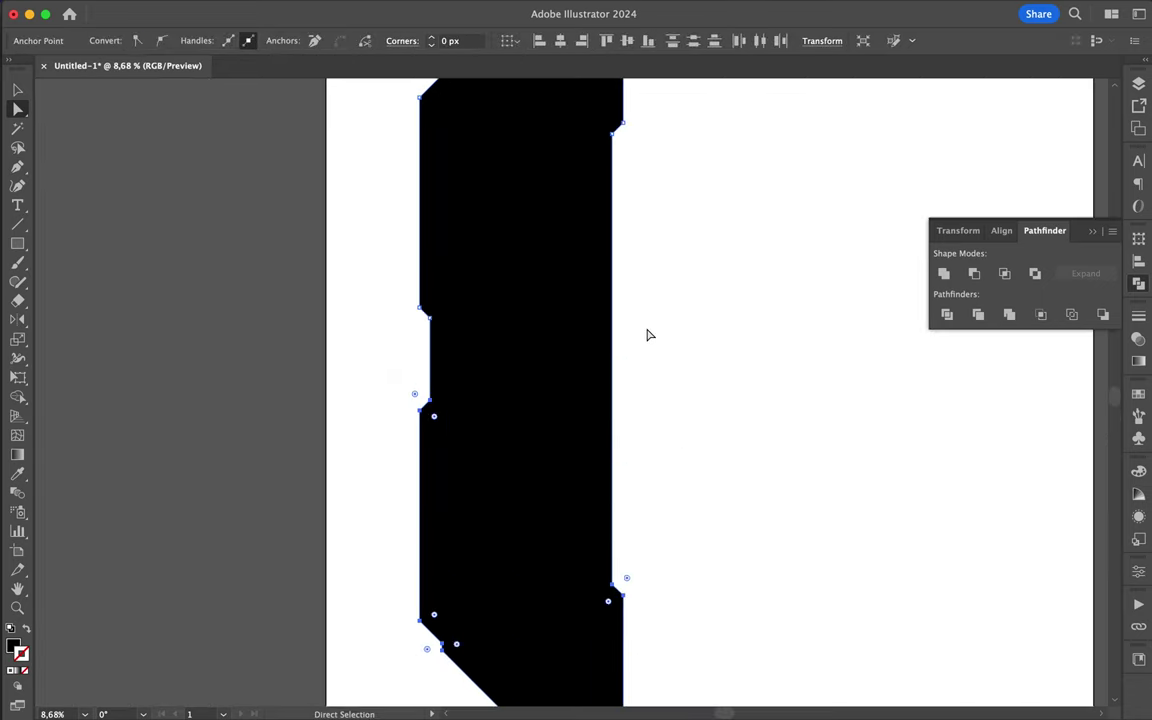
# Draw a vertical Pen line and shift the panel's right edge inward against it.
pyautogui.press('p')
pyautogui.click(633, 442)
pyautogui.click(643, 247)
pyautogui.moveTo(640, 340); pyautogui.dragTo(612, 340)
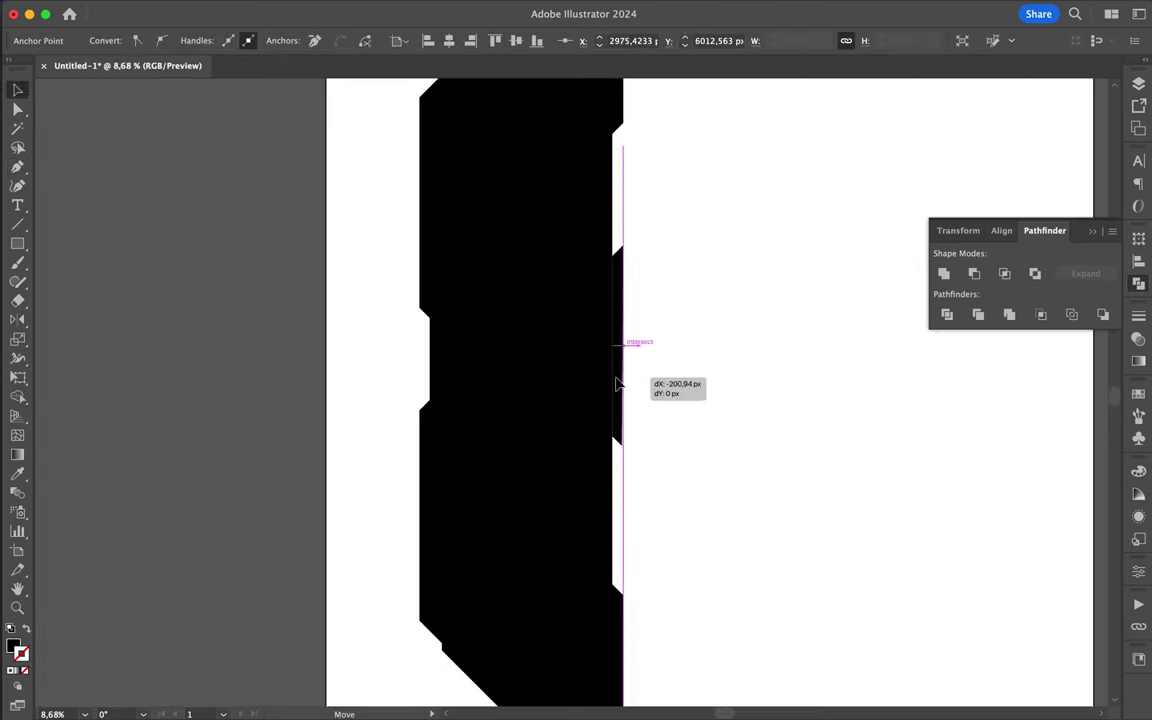
pyautogui.press('v')
pyautogui.click(710, 349)
# Round the panel's top, bottom and lower-left notch corners with Live Corner widgets.
pyautogui.scroll(-2, 710, 349)
pyautogui.press('a')
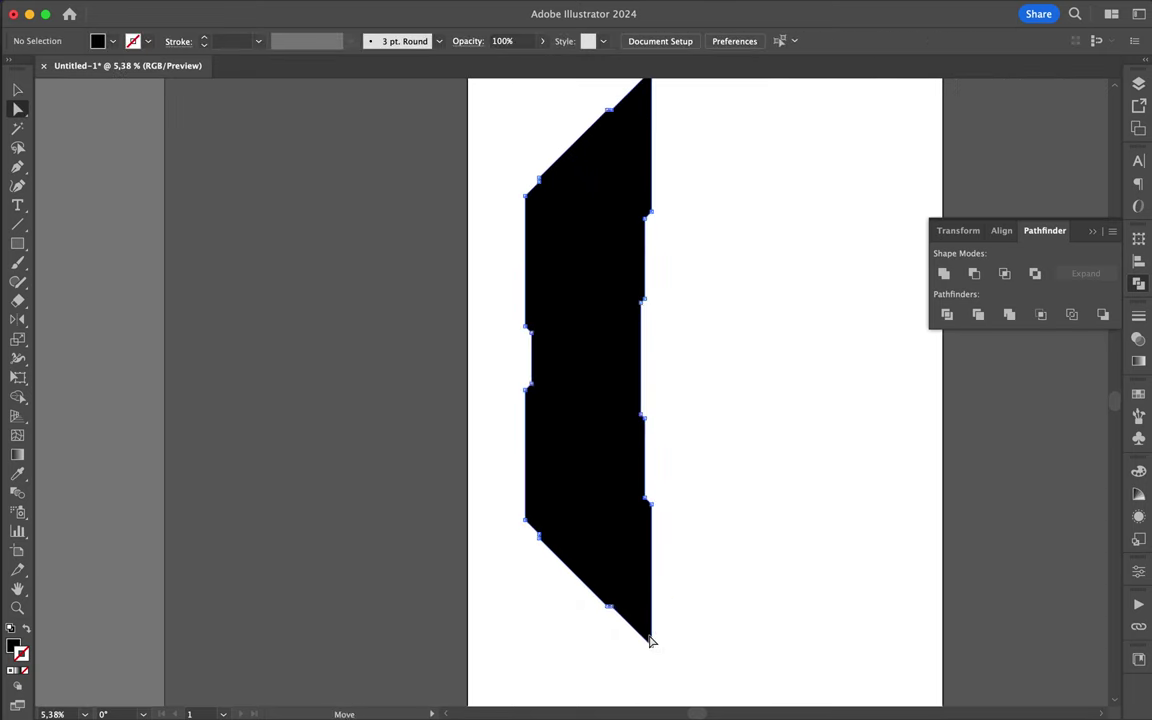
pyautogui.click(648, 641)
pyautogui.moveTo(648, 88); pyautogui.dragTo(645, 93)
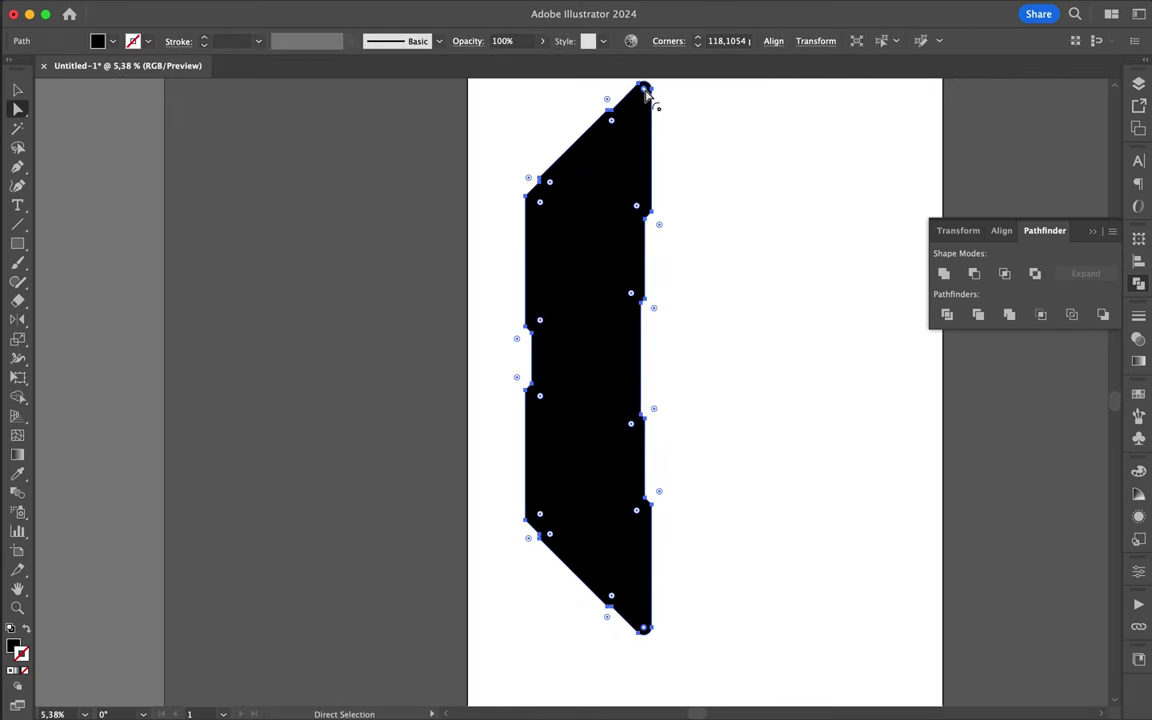
pyautogui.scroll(3, 541, 328)
pyautogui.moveTo(507, 457); pyautogui.dragTo(510, 460)
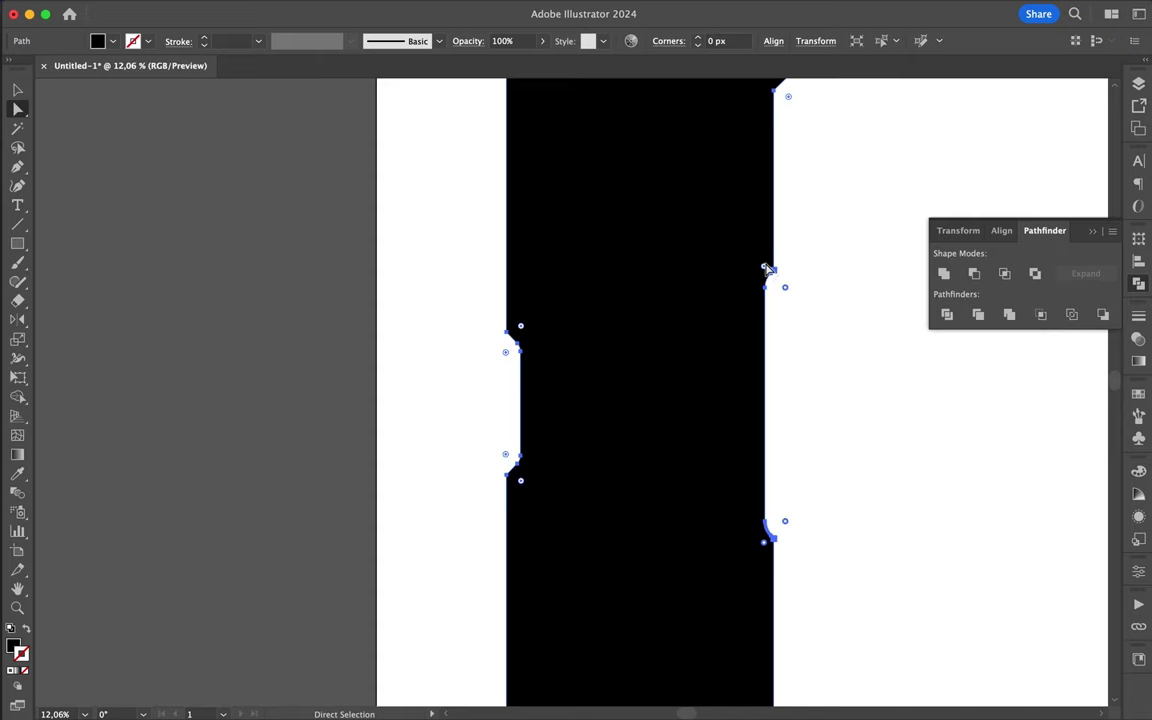
pyautogui.click(476, 305)
# Place the first anchor of a diagonal cutting line with the Pen tool.
pyautogui.scroll(-3, 476, 305)
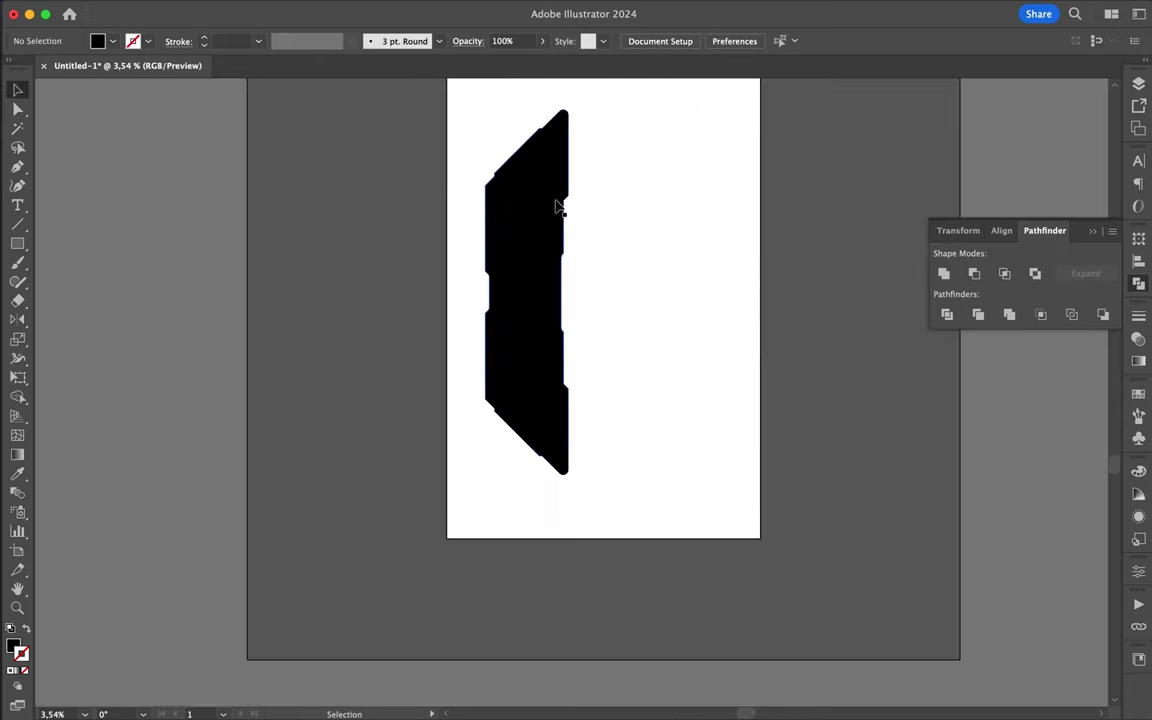
pyautogui.scroll(2, 483, 147)
pyautogui.scroll(1, 483, 147)
pyautogui.press('p')
pyautogui.click(484, 257)
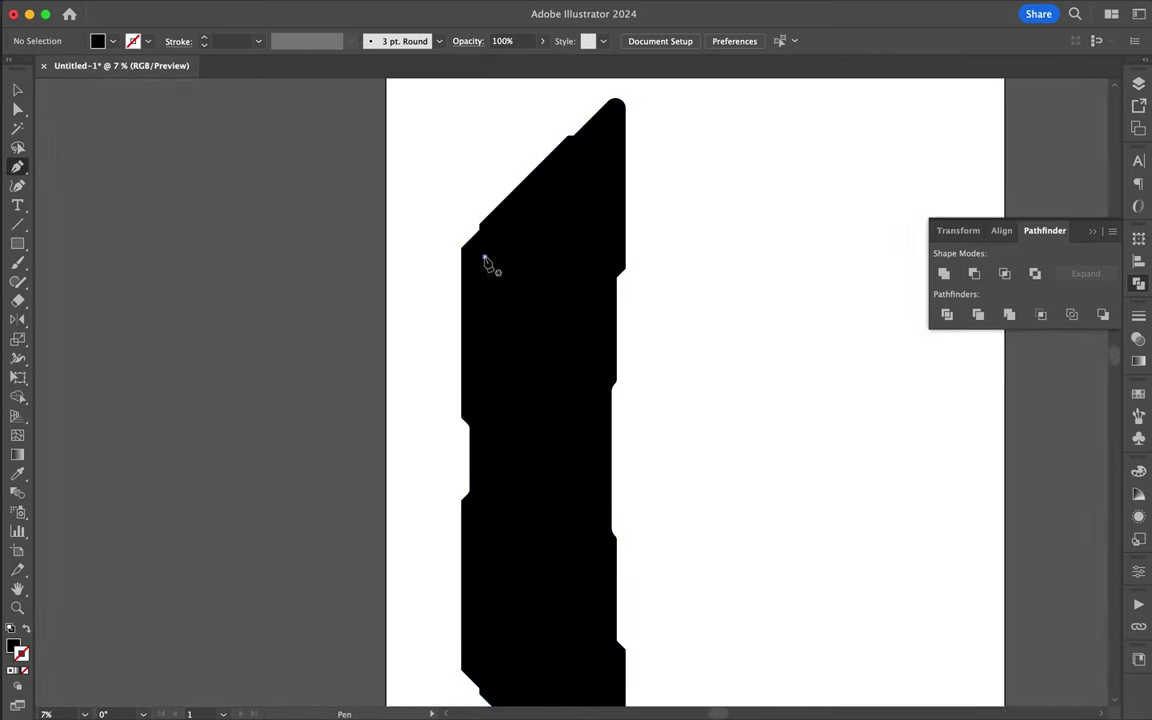
# Finish the diagonal strip near the panel's top and adjust its bottom anchor.
pyautogui.click(594, 148)
pyautogui.scroll(5, 487, 287)
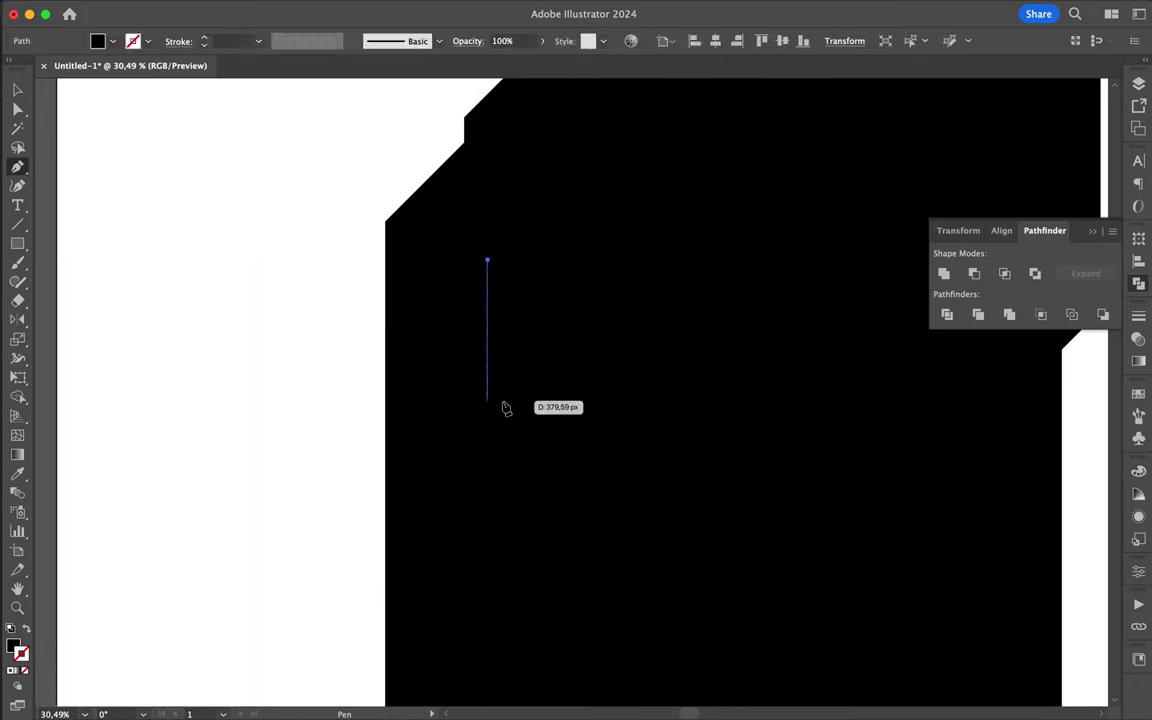
pyautogui.press('a')
pyautogui.click(482, 350)
pyautogui.scroll(-1, 488, 393)
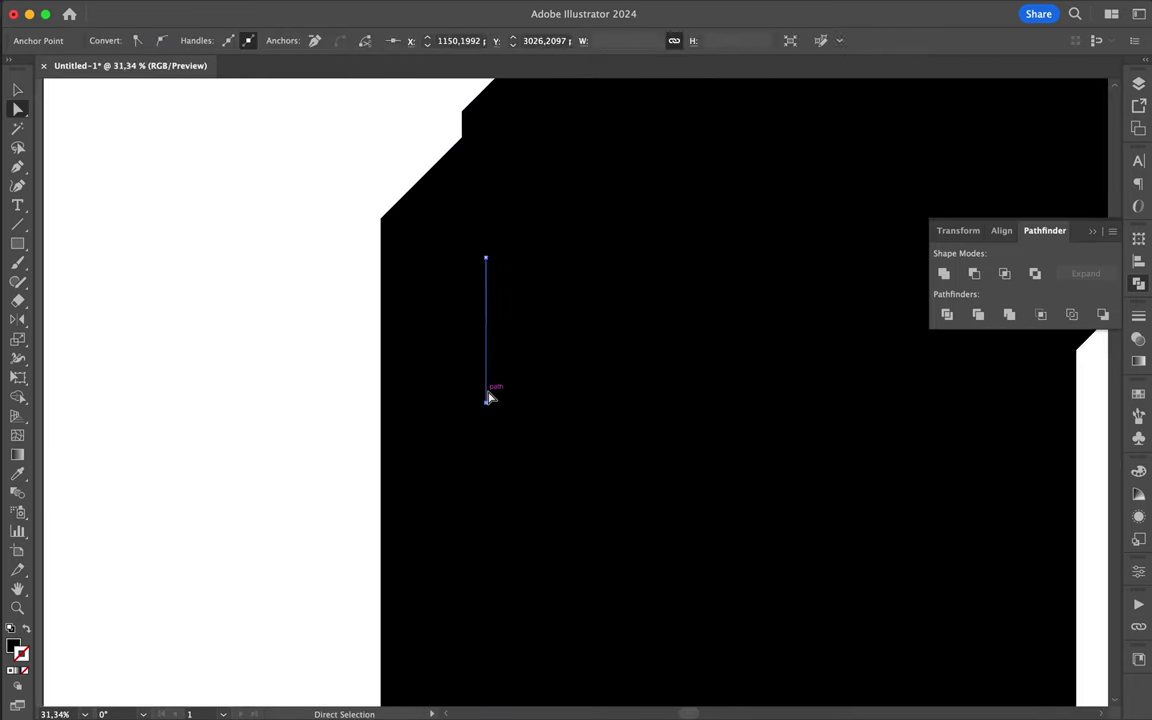
pyautogui.scroll(-3, 488, 393)
# Make a vertically mirrored copy of the strip at the panel's bottom end.
pyautogui.press('v')
pyautogui.scroll(-3, 625, 175)
pyautogui.click(625, 178)
pyautogui.click(28, 344)
pyautogui.moveTo(684, 144); pyautogui.dragTo(666, 463)
# Cut both strips out of the panel with Pathfinder Minus Front.
pyautogui.press('super+a')
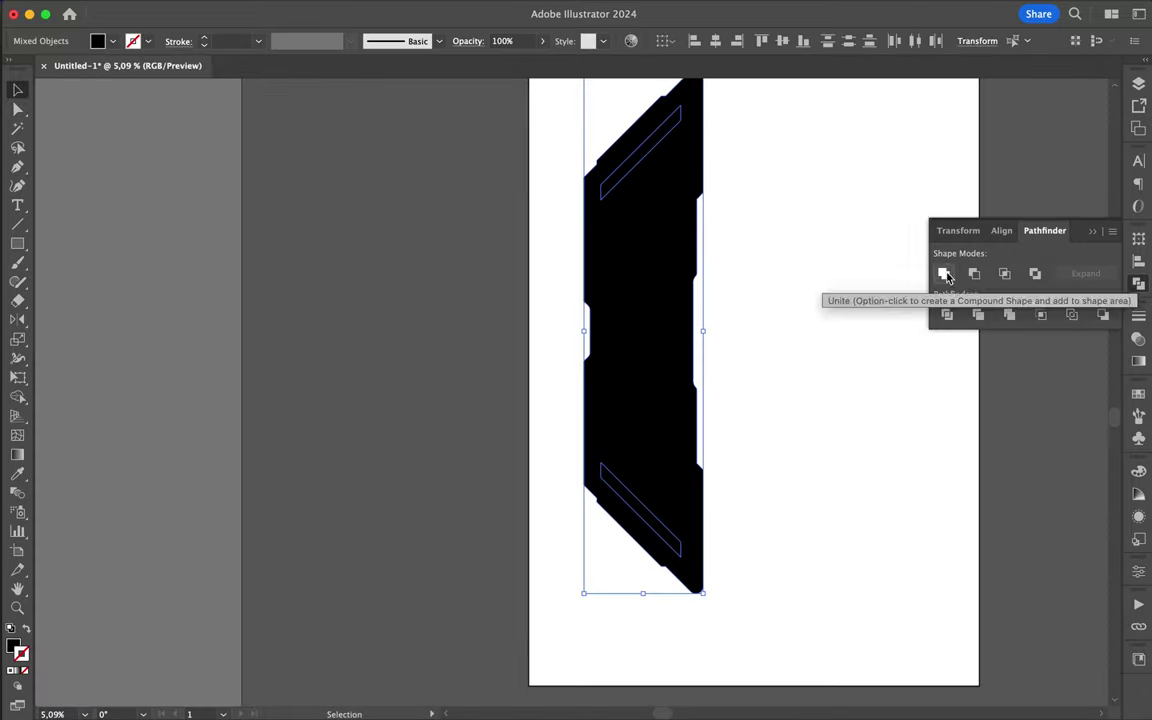
pyautogui.click(947, 314)
pyautogui.press('shift+super+a')
pyautogui.scroll(2, 636, 249)
pyautogui.scroll(-2, 636, 249)
pyautogui.scroll(4, 636, 249)
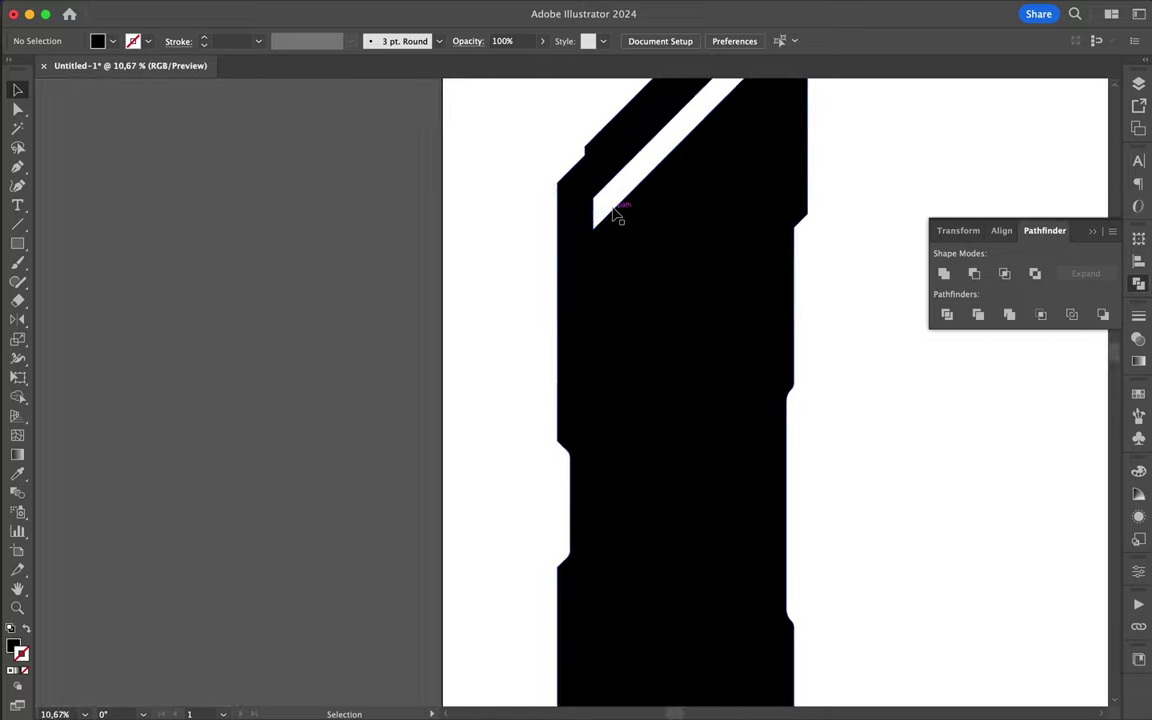
# Copy the finished panel and paste it into the Photoshop poster as a smart object.
pyautogui.press('super+0')
pyautogui.press('super+a')
pyautogui.press('super+c')
pyautogui.press('super+Tab')
pyautogui.press('super+v')
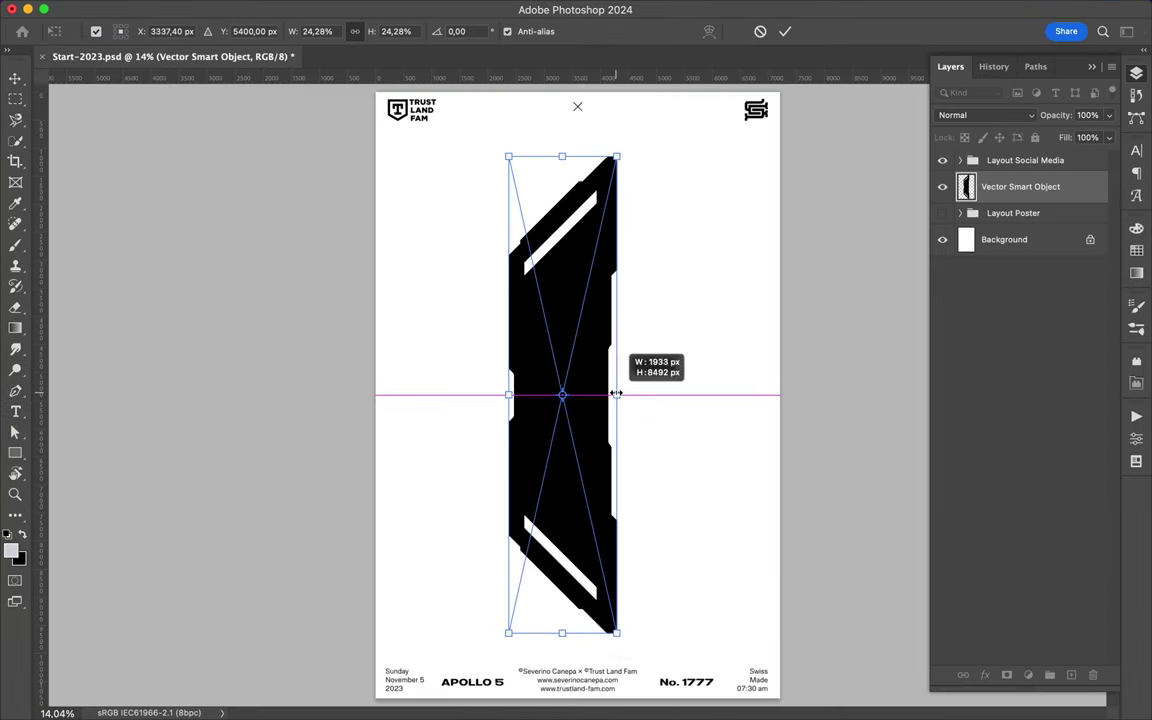
# Undo the stray text layer and the pasted panel in Photoshop.
pyautogui.press('Return')
pyautogui.press('t')
pyautogui.click(607, 383)
pyautogui.press('Escape')
pyautogui.press('super+z')
pyautogui.press('super+Tab')
# Recolour the Illustrator panel light grey and paste it into the poster as a Smart Object.
pyautogui.doubleClick(246, 672)
pyautogui.moveTo(682, 249); pyautogui.dragTo(682, 140)
pyautogui.press('Return')
pyautogui.press('super+c')
pyautogui.press('super+Tab')
pyautogui.press('super+v')
pyautogui.press('Return')
# Move the panel layer below Layout Poster, shift it left, and unlock Background.
pyautogui.press('v')
pyautogui.press('super+[')
pyautogui.moveTo(548, 342); pyautogui.dragTo(476, 342)
pyautogui.click(1090, 239)
pyautogui.click(188, 9)
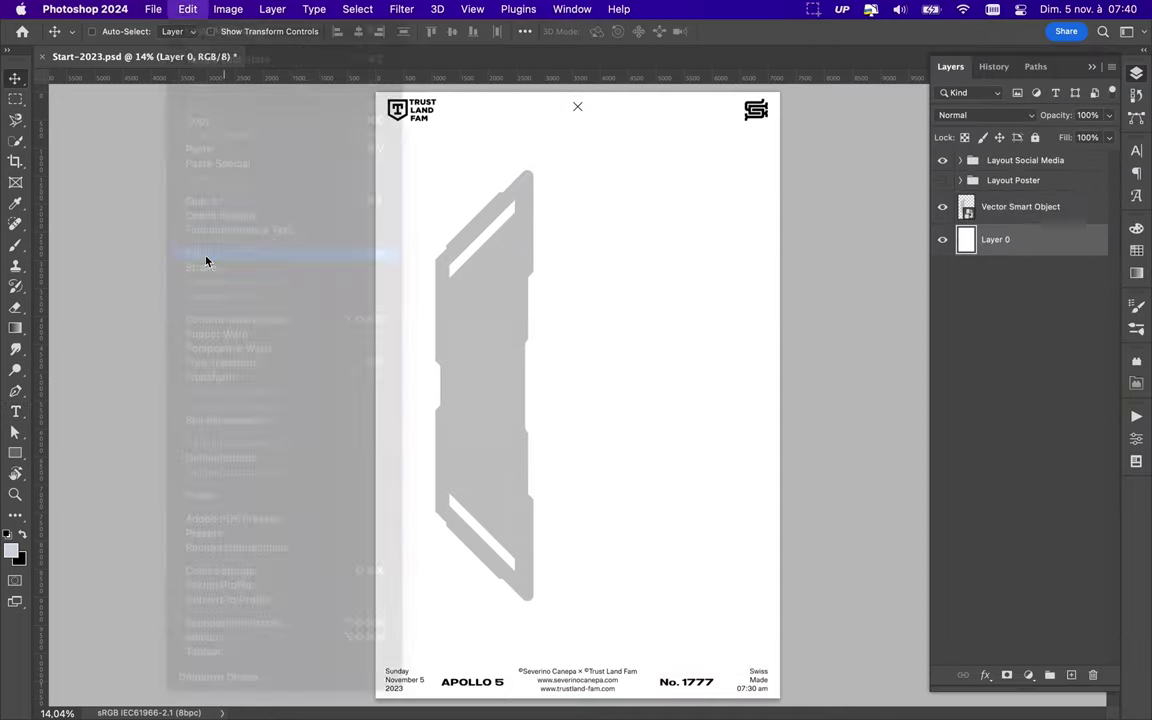
# Fill Layer 0 with colour ffffff using Edit > Fill.
pyautogui.click(207, 253)
pyautogui.click(589, 287)
pyautogui.write('ffffff')
pyautogui.press('Return')
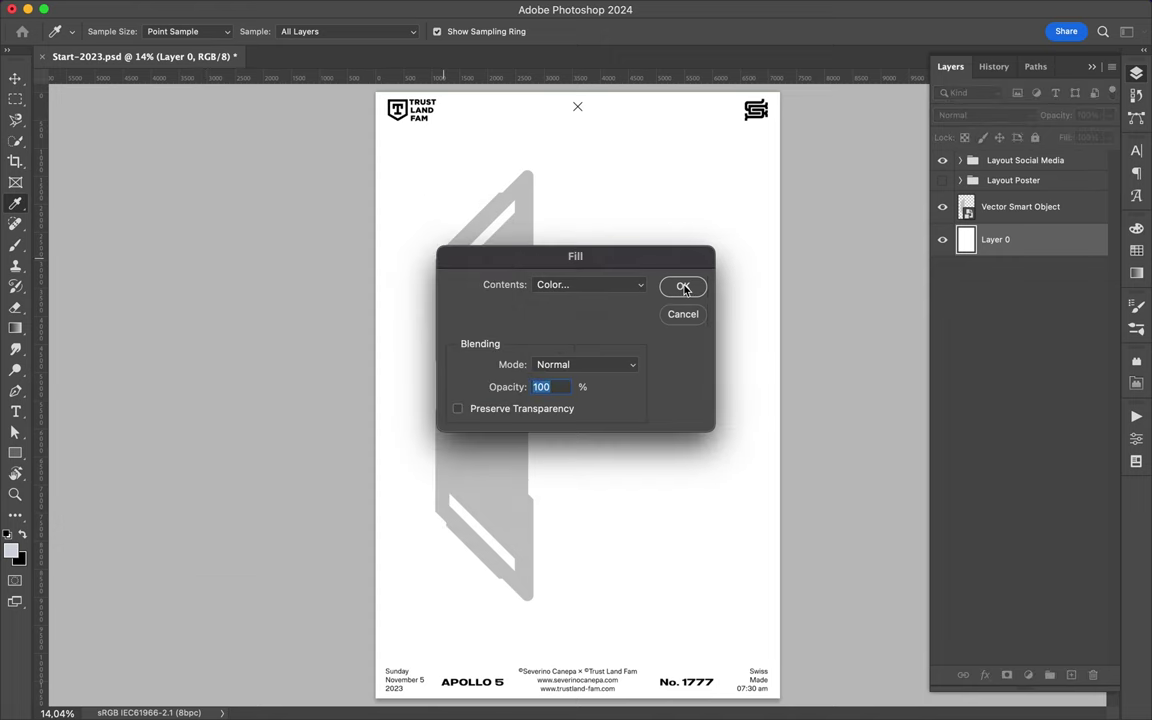
pyautogui.click(684, 287)
pyautogui.press('a')
# Refill Layer 0 with a dark charcoal grey and select the panel layer.
pyautogui.click(190, 9)
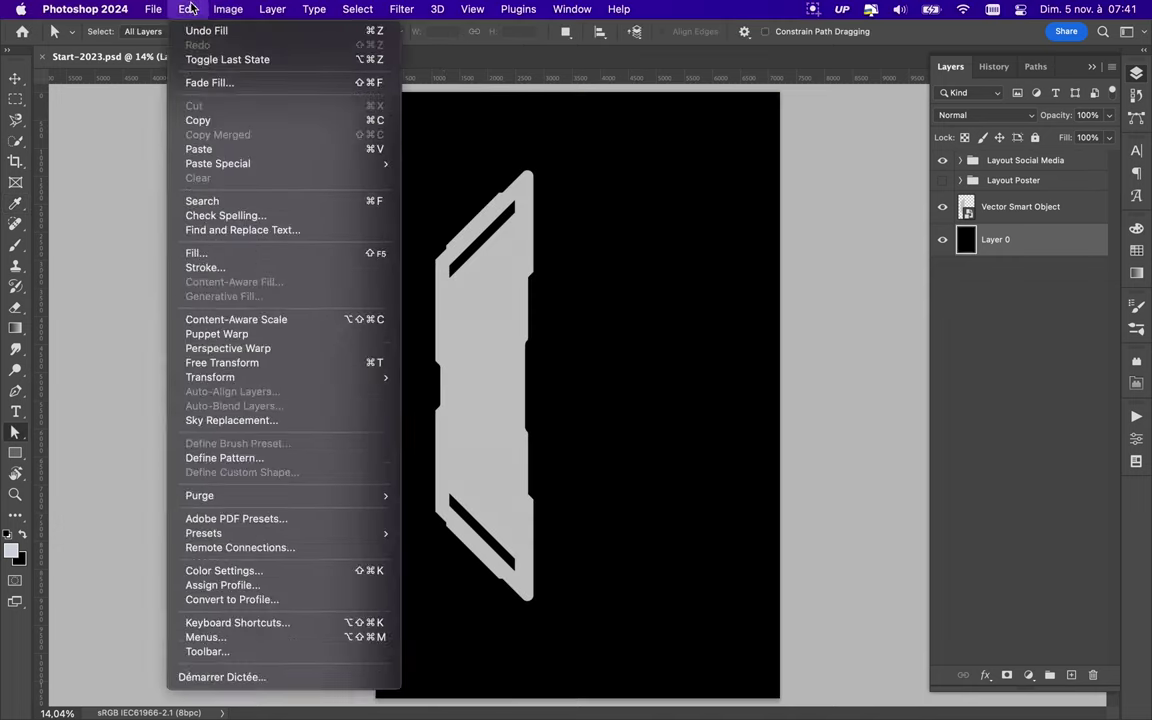
pyautogui.click(196, 253)
pyautogui.click(589, 284)
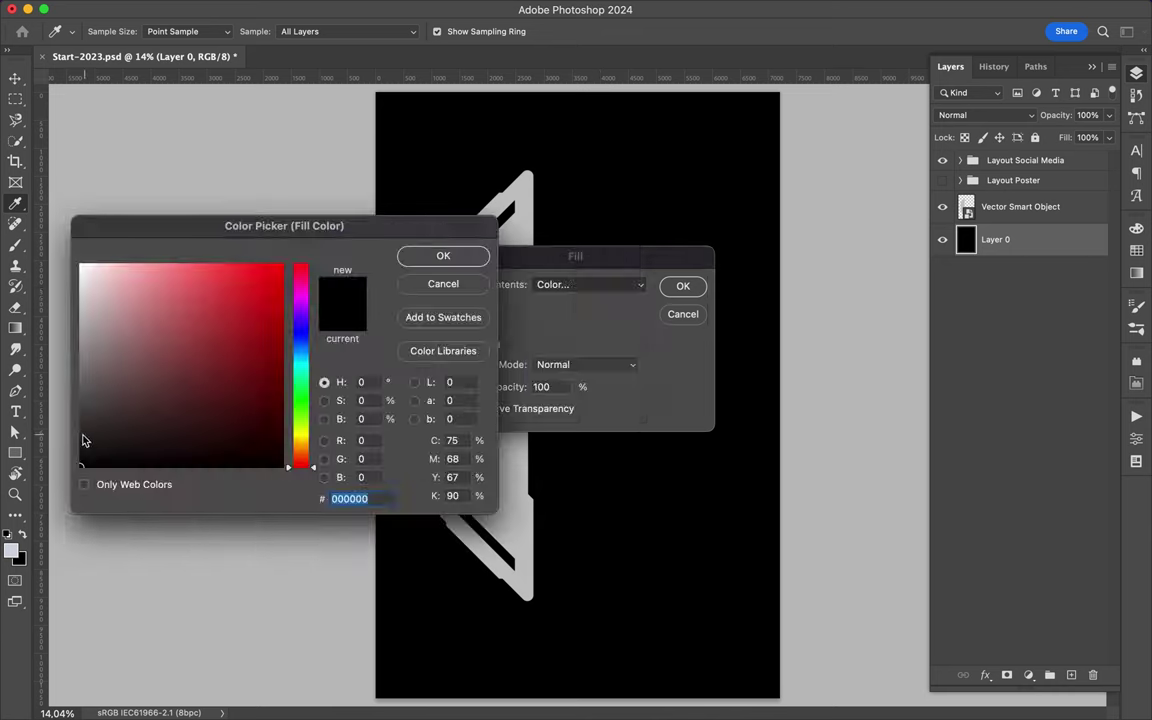
pyautogui.click(443, 256)
pyautogui.click(683, 286)
pyautogui.press('v')
pyautogui.click(1000, 206)
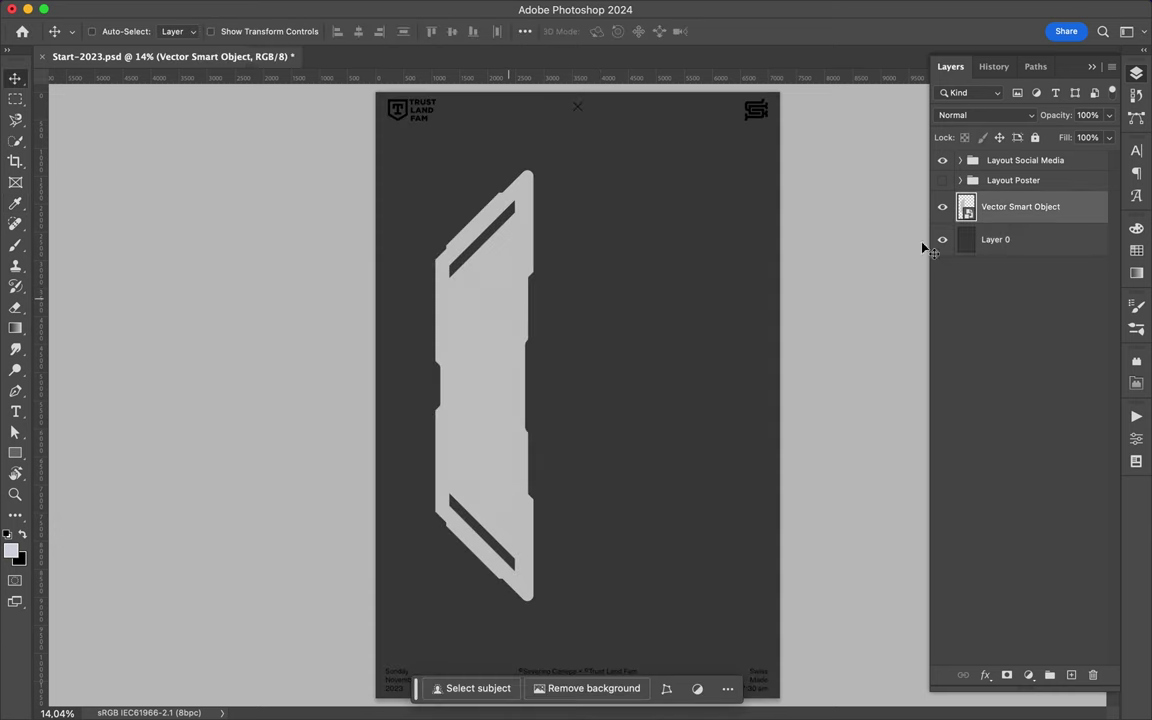
# Try a Drop Shadow on the panel layer with 163 px size, then turn it off.
pyautogui.doubleClick(1049, 213)
pyautogui.click(525, 426)
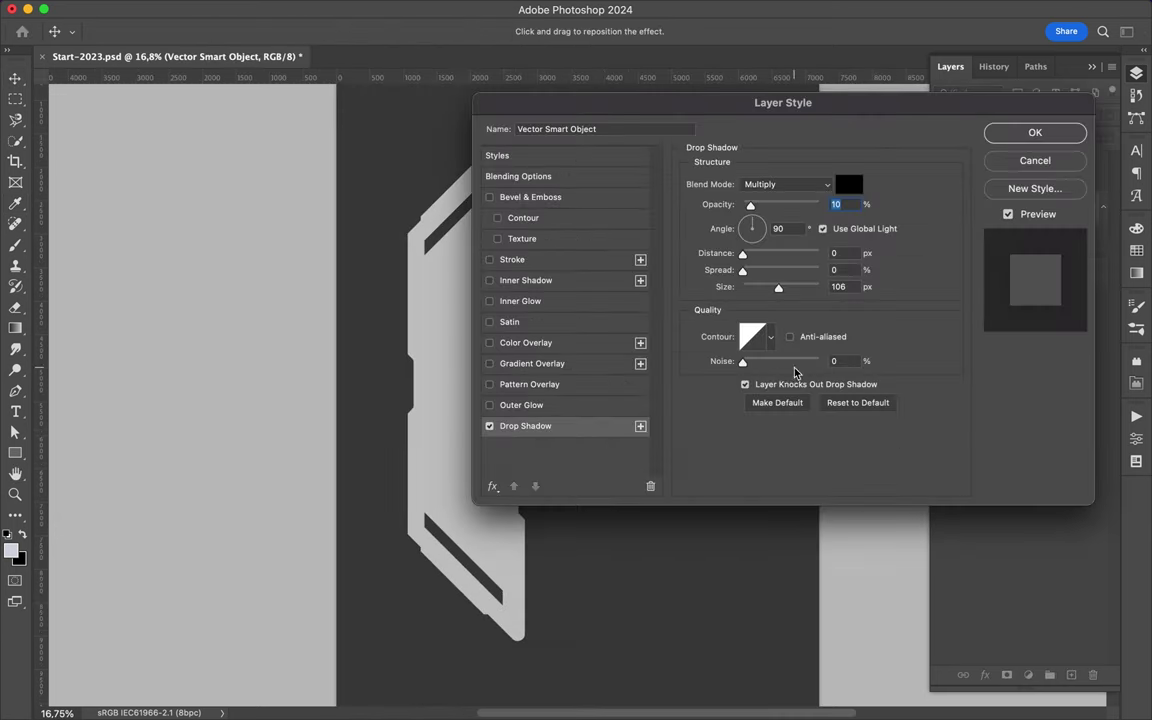
pyautogui.moveTo(761, 206); pyautogui.dragTo(776, 206)
pyautogui.moveTo(779, 288); pyautogui.dragTo(796, 288)
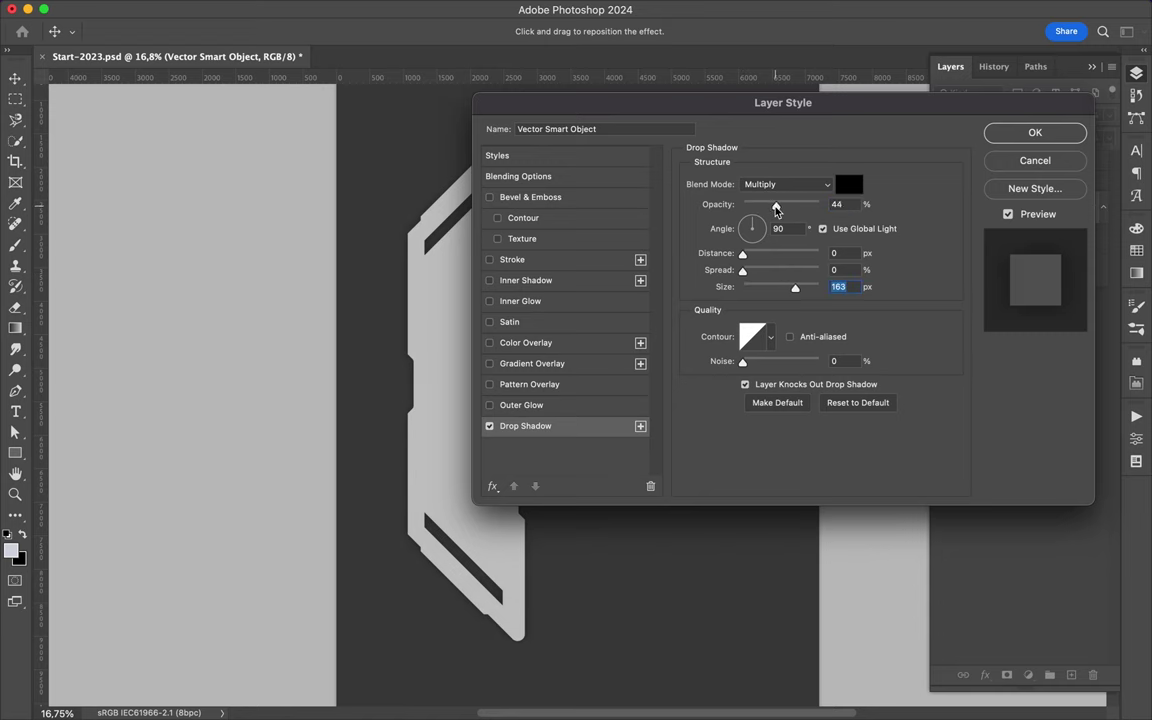
pyautogui.click(1035, 160)
# Add Bevel & Emboss with 95% highlight and 59% shadow opacity, then duplicate the layer.
pyautogui.doubleClick(1041, 210)
pyautogui.moveTo(614, 104); pyautogui.dragTo(708, 104)
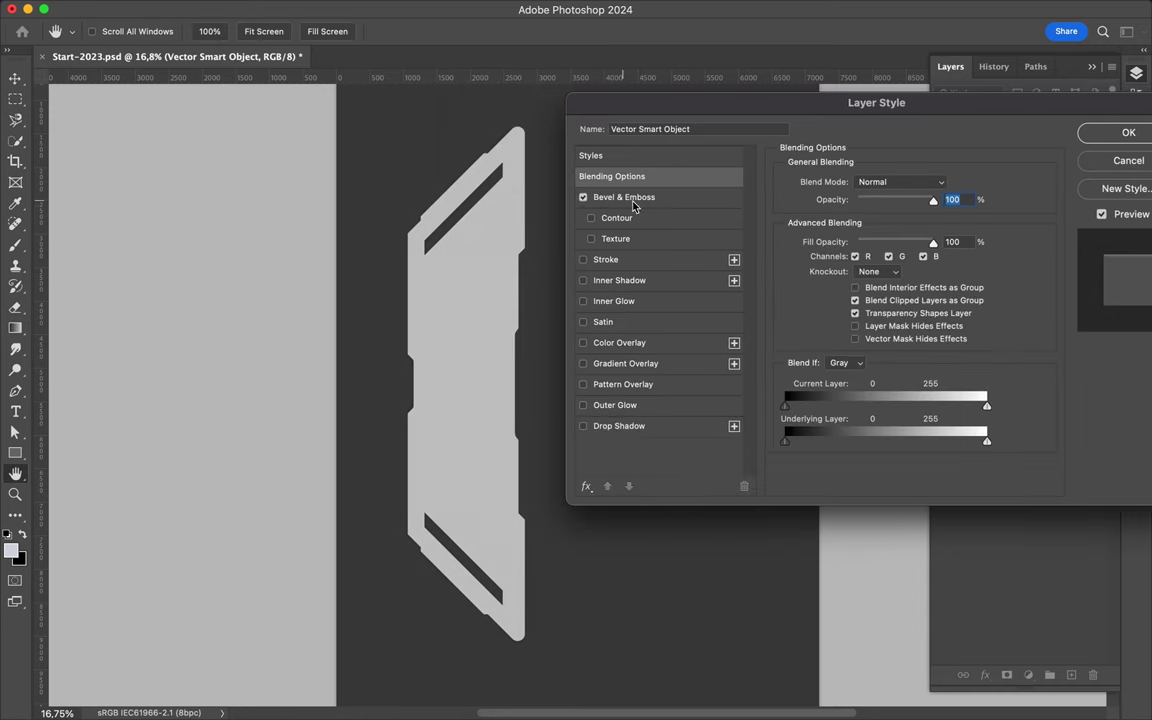
pyautogui.click(628, 197)
pyautogui.moveTo(878, 411); pyautogui.dragTo(921, 411)
pyautogui.moveTo(855, 451); pyautogui.dragTo(894, 451)
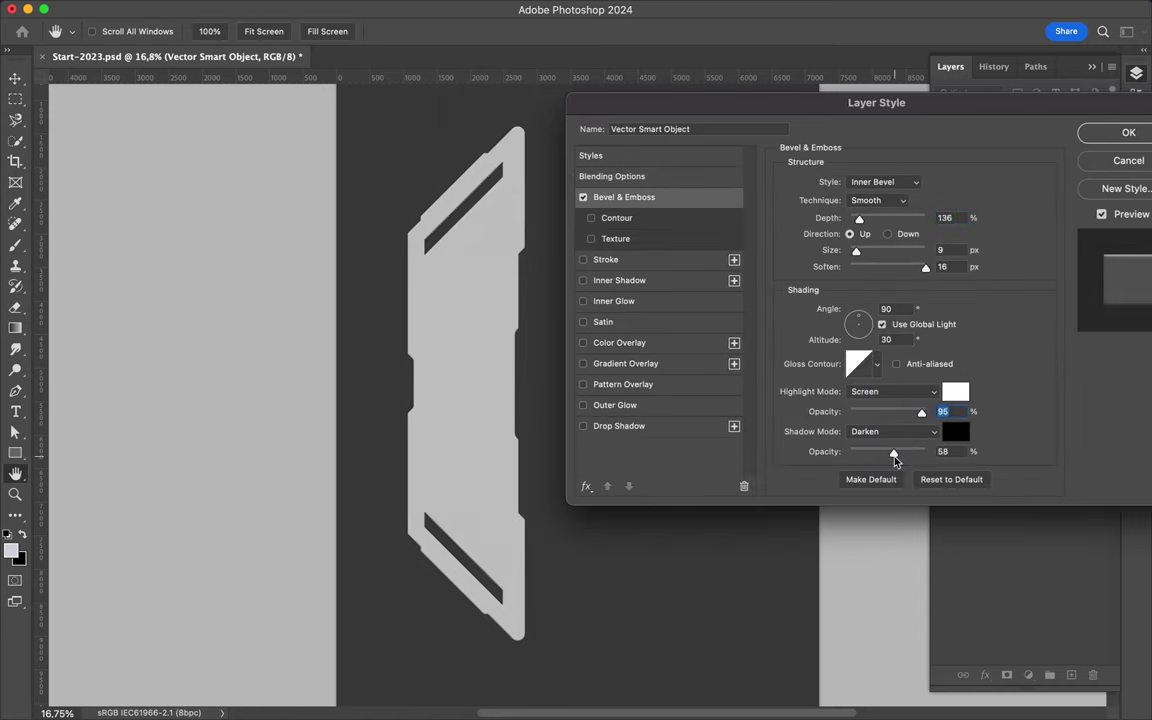
pyautogui.moveTo(858, 322); pyautogui.dragTo(855, 330)
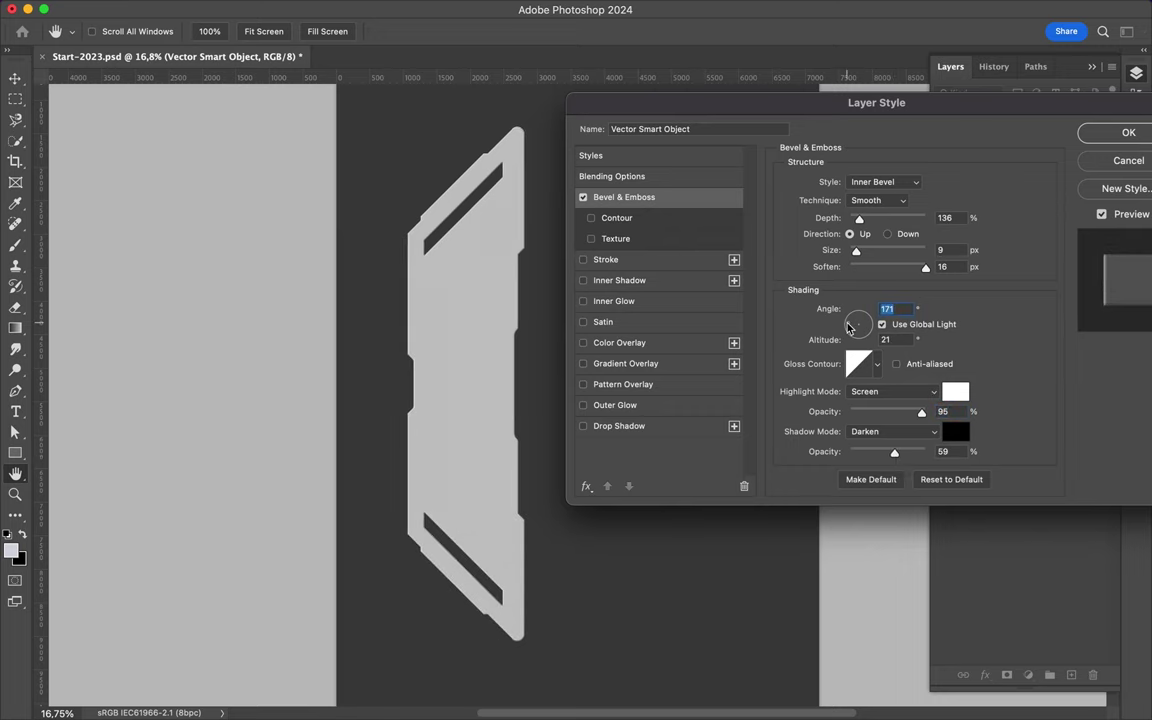
pyautogui.moveTo(859, 218); pyautogui.dragTo(876, 222)
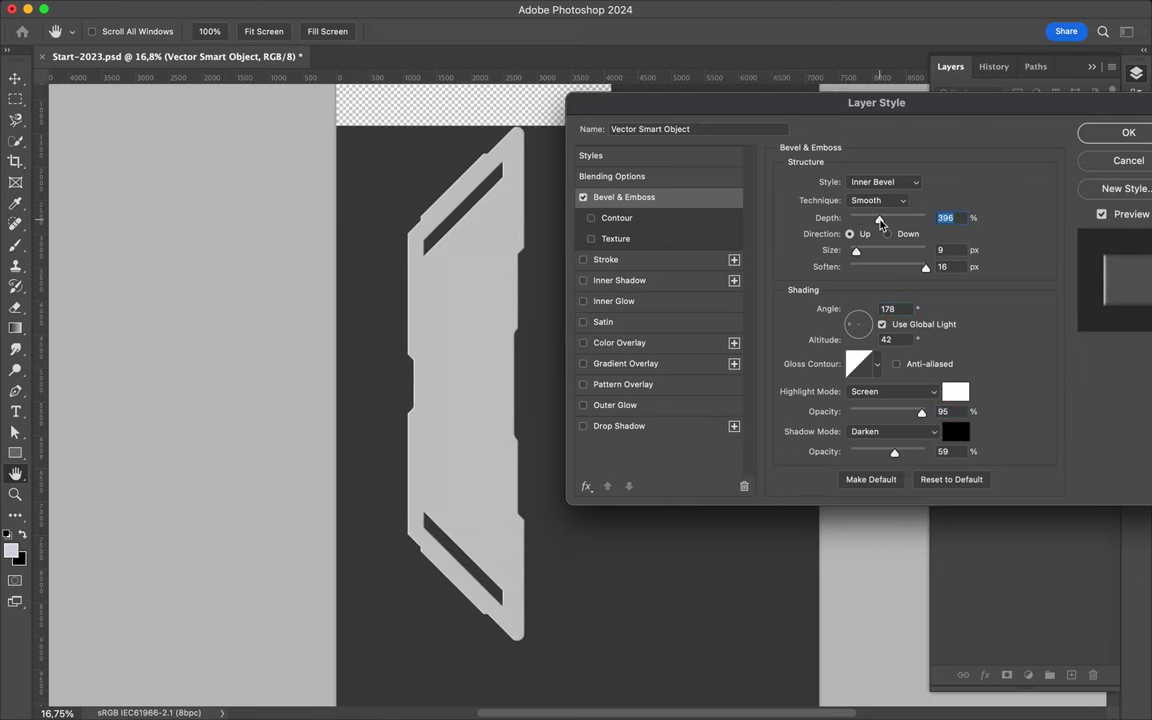
pyautogui.press('Return')
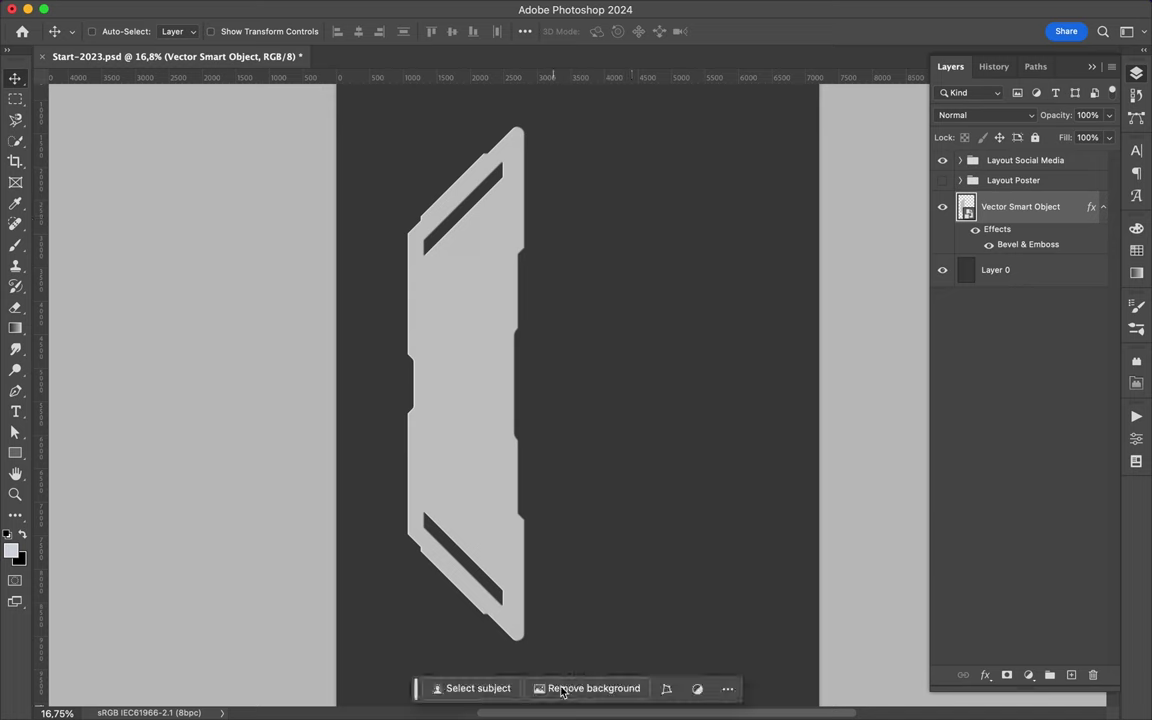
pyautogui.hotkey('ctrl', 'j')
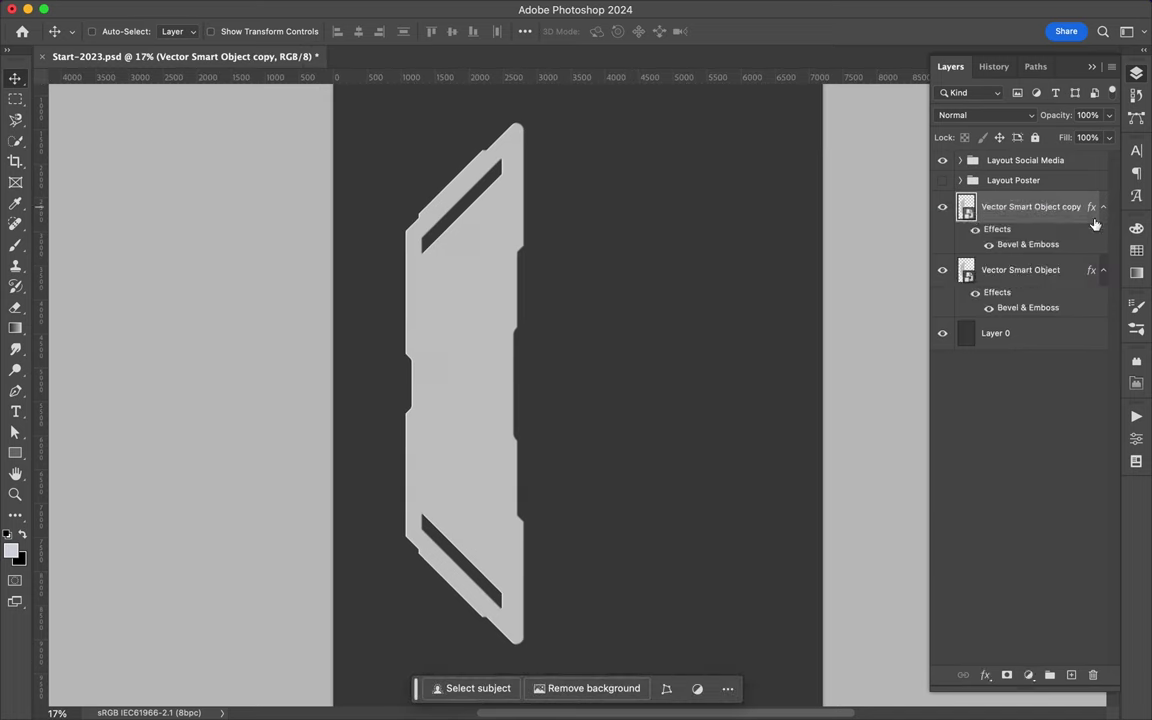
# Apply Add Noise and a Fibers render to the duplicated panel layer.
pyautogui.rightClick(1060, 207)
pyautogui.press('Escape')
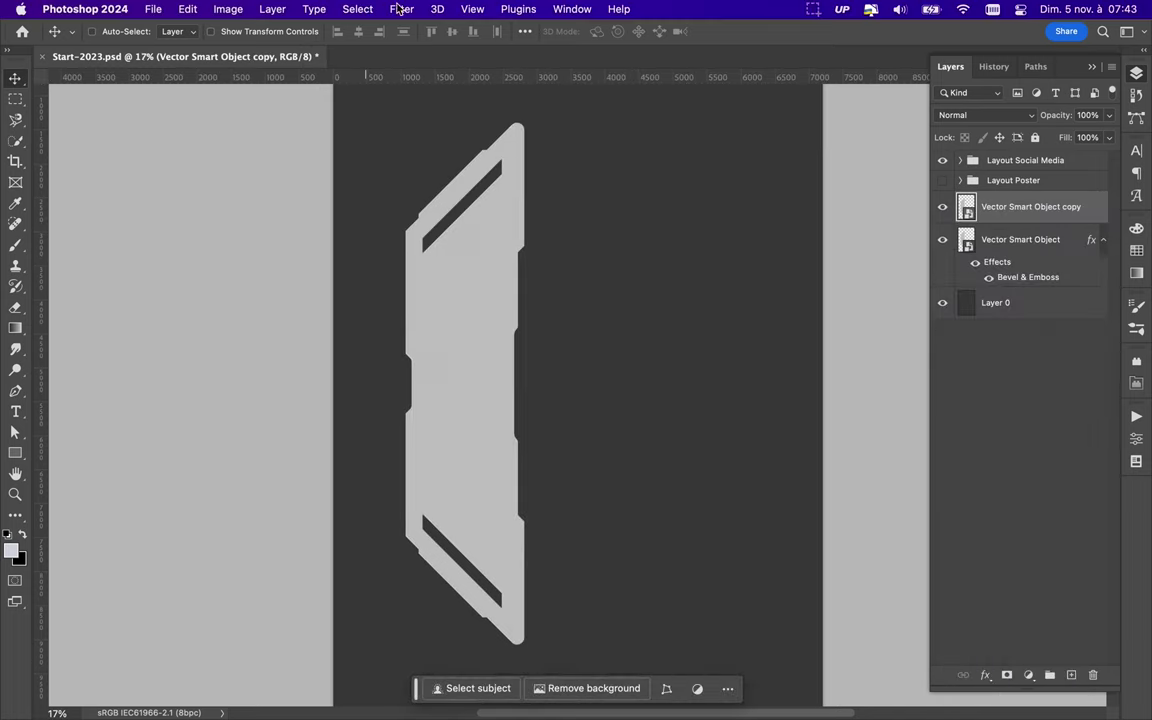
pyautogui.click(401, 9)
pyautogui.click(641, 263)
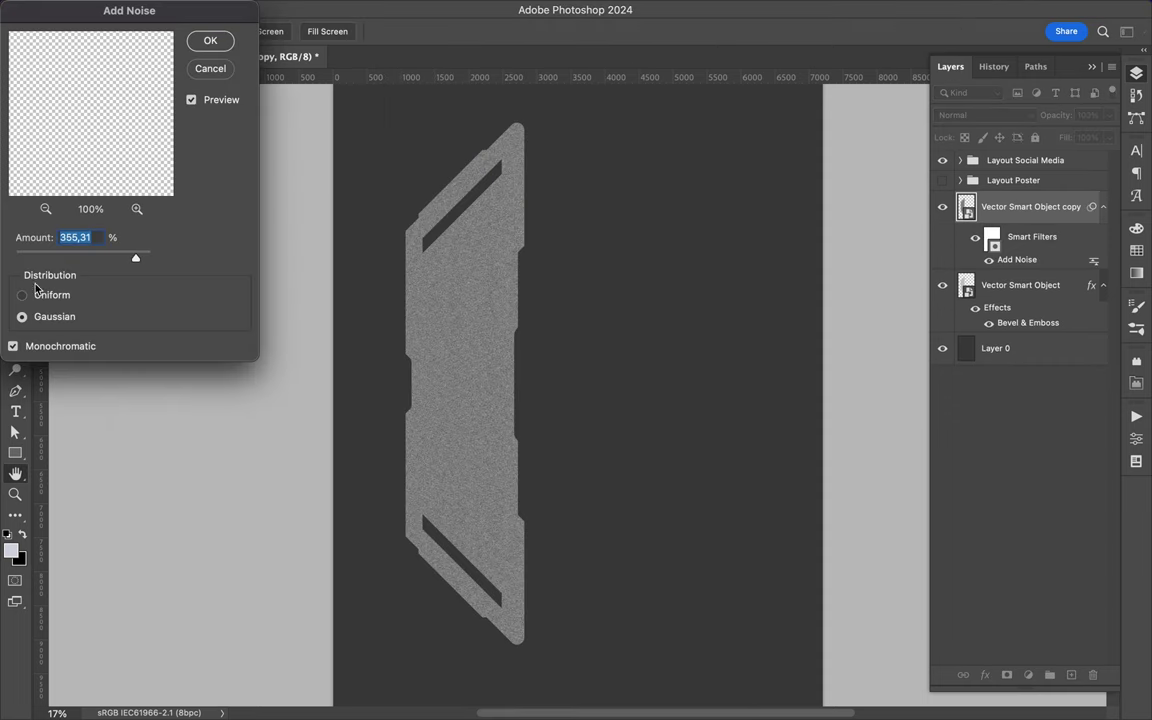
pyautogui.click(211, 41)
pyautogui.scroll(3, 440, 154)
pyautogui.scroll(3, 458, 208)
pyautogui.click(401, 9)
pyautogui.click(640, 371)
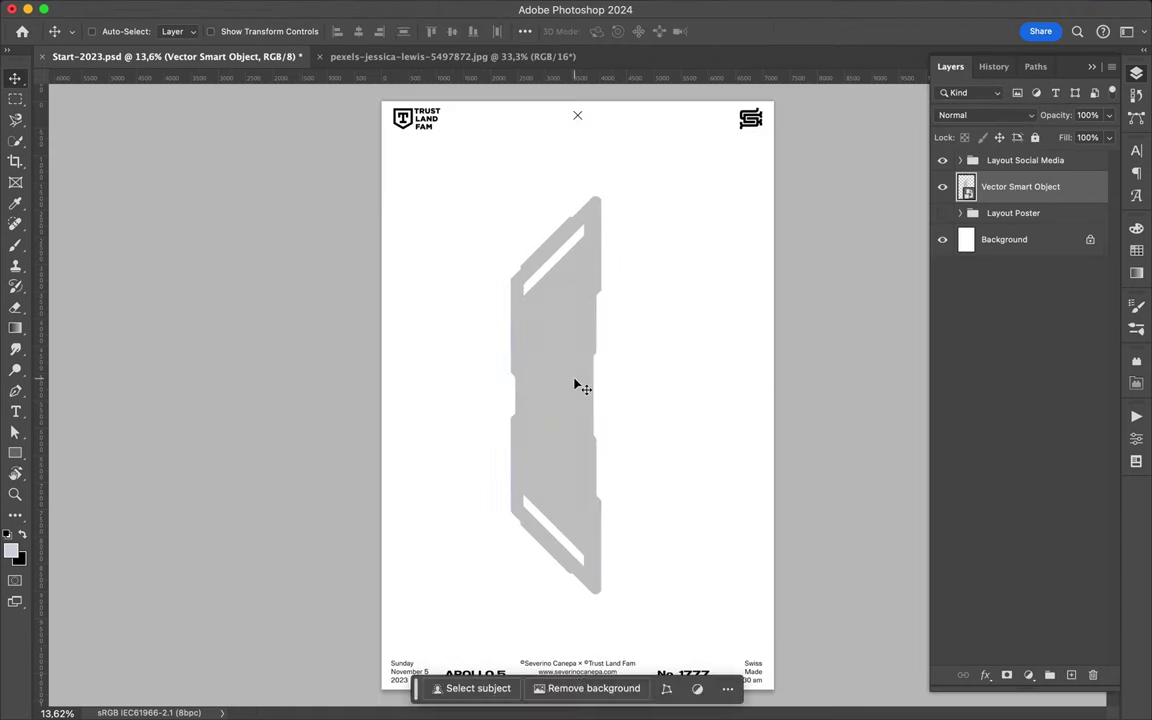
# Drag the metal texture photo into the poster and scale it over the panel.
pyautogui.moveTo(576, 385); pyautogui.dragTo(498, 361)
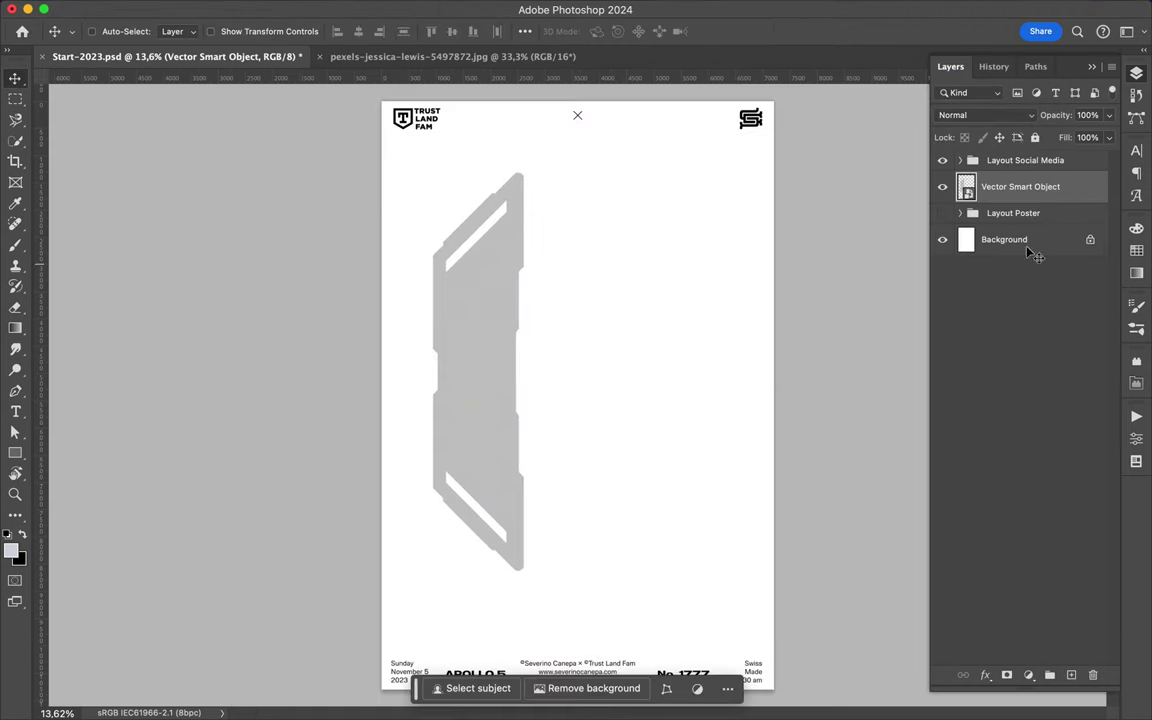
pyautogui.hotkey('ctrl', '[')
pyautogui.click(450, 56)
pyautogui.moveTo(540, 300); pyautogui.dragTo(473, 314)
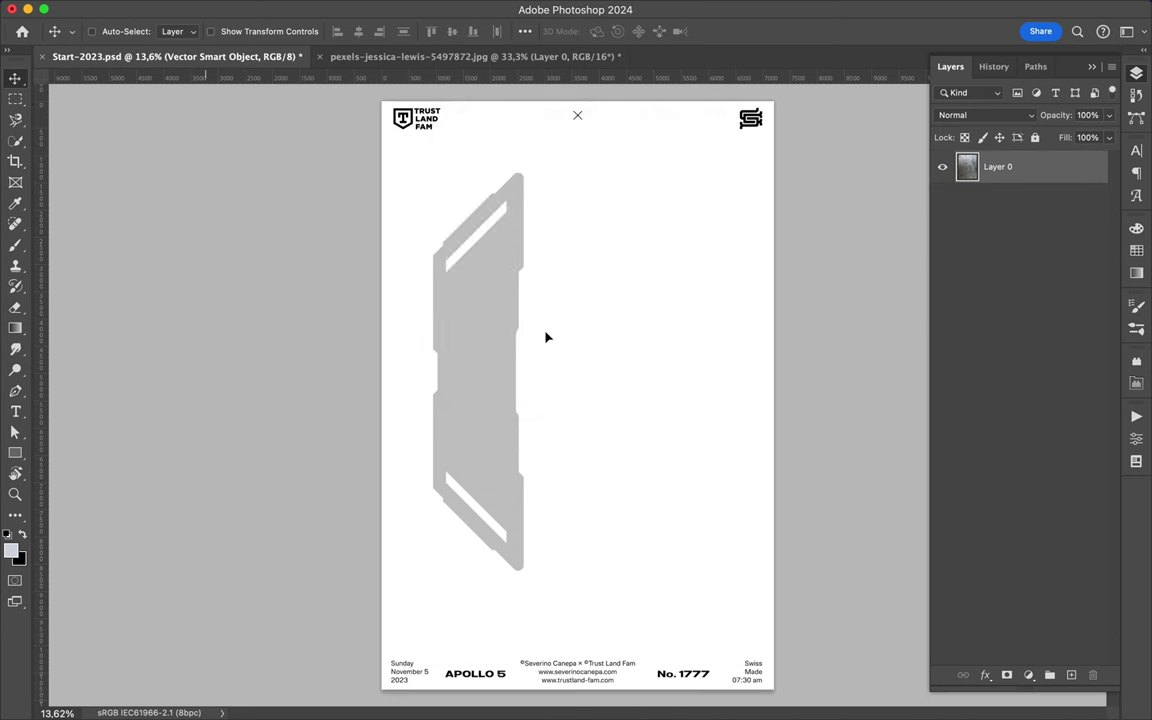
pyautogui.hotkey('ctrl', 't')
pyautogui.moveTo(564, 390); pyautogui.dragTo(602, 524)
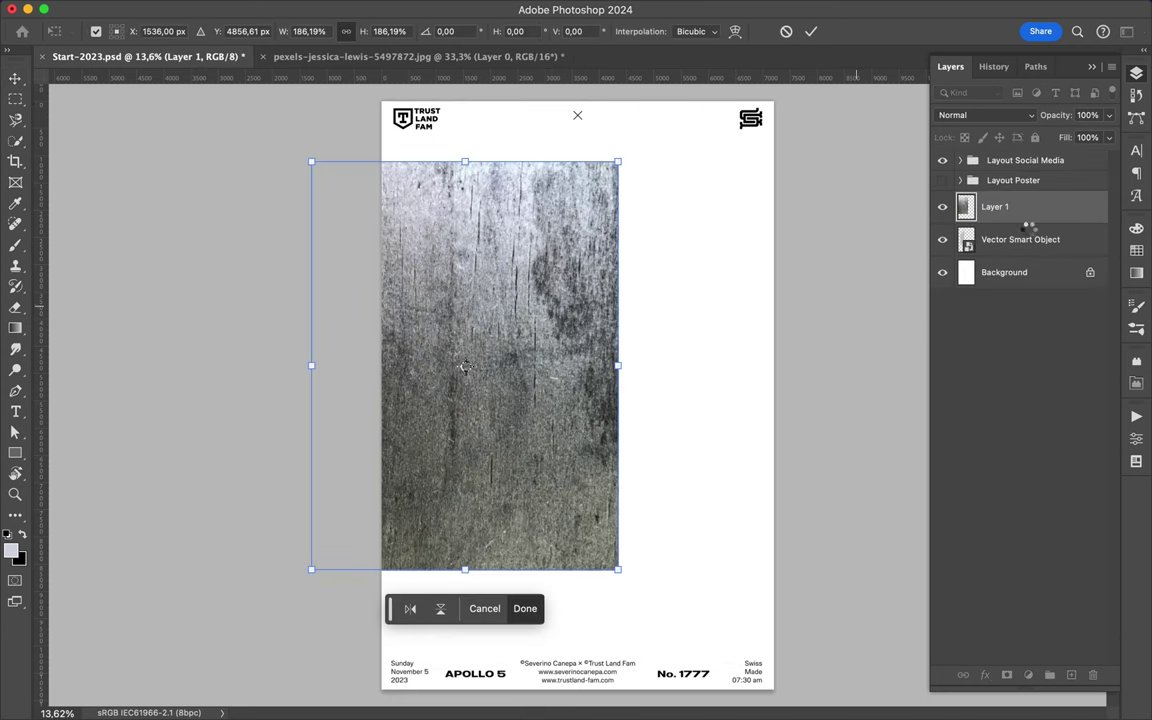
# Clip the metal texture to the panel as a Soft Light overlay at 47% fill.
pyautogui.keyDown('alt'); pyautogui.click(1030, 222); pyautogui.keyUp('alt')
pyautogui.click(985, 115)
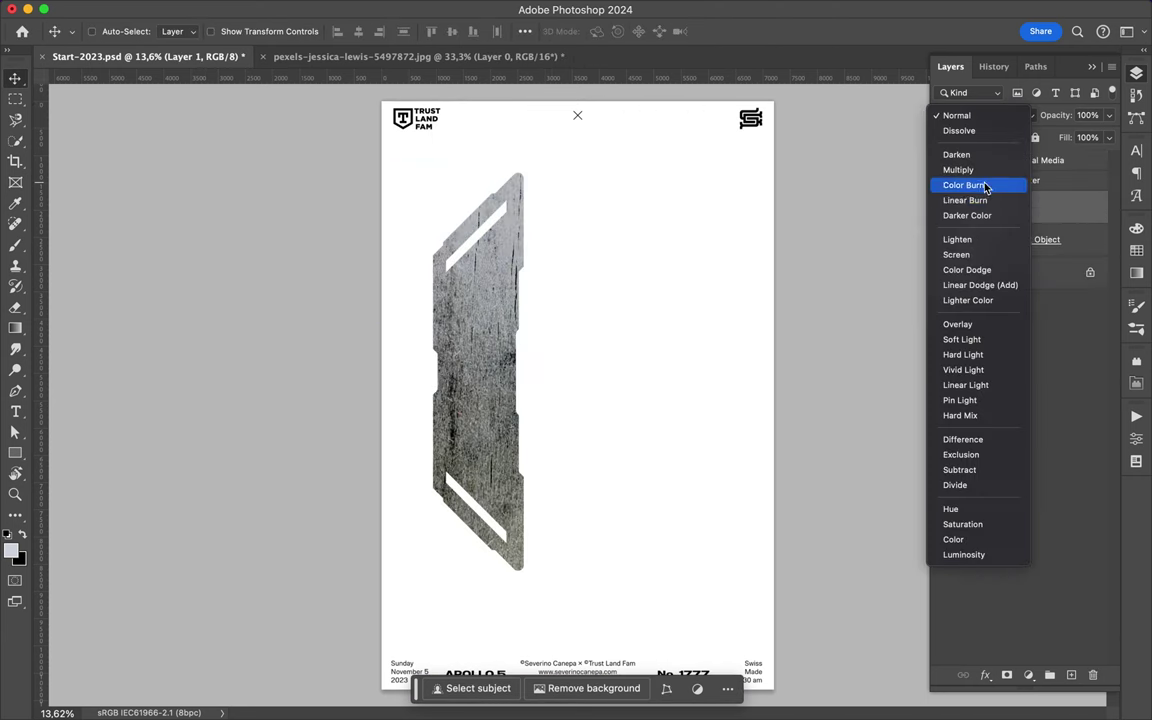
pyautogui.click(962, 339)
pyautogui.scroll(1, 447, 313)
pyautogui.scroll(3, 449, 313)
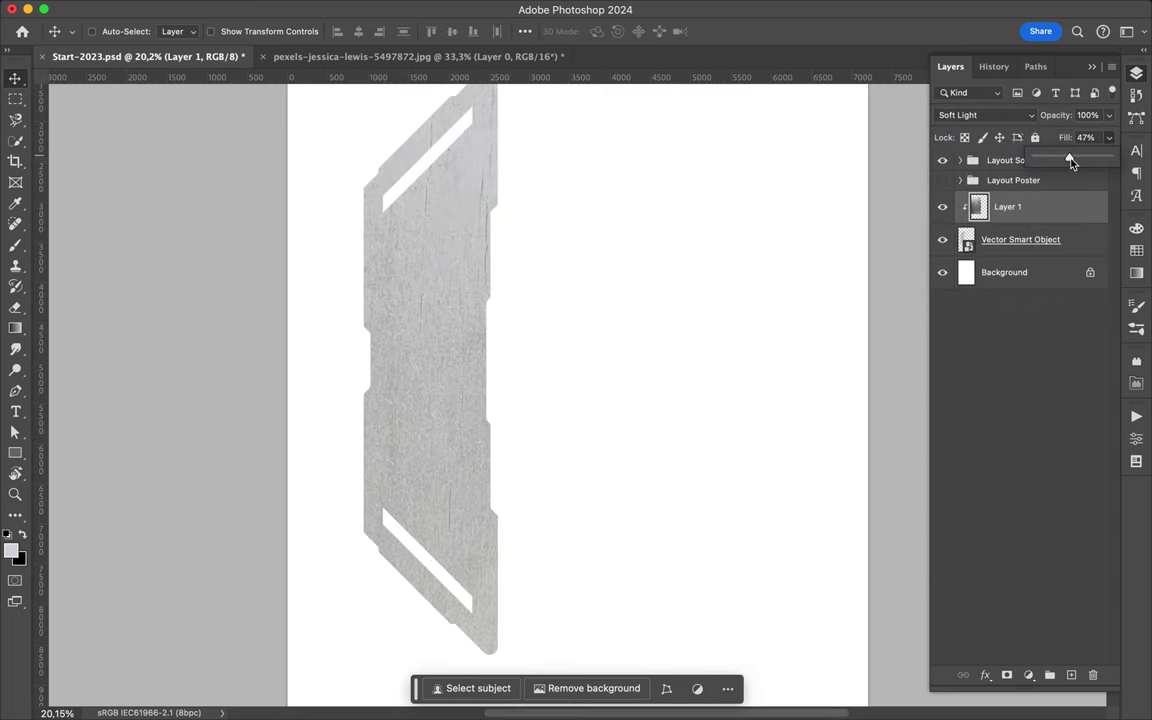
# Add a Satin effect to the panel's layer style, spreading the sheen farther.
pyautogui.click(1075, 240)
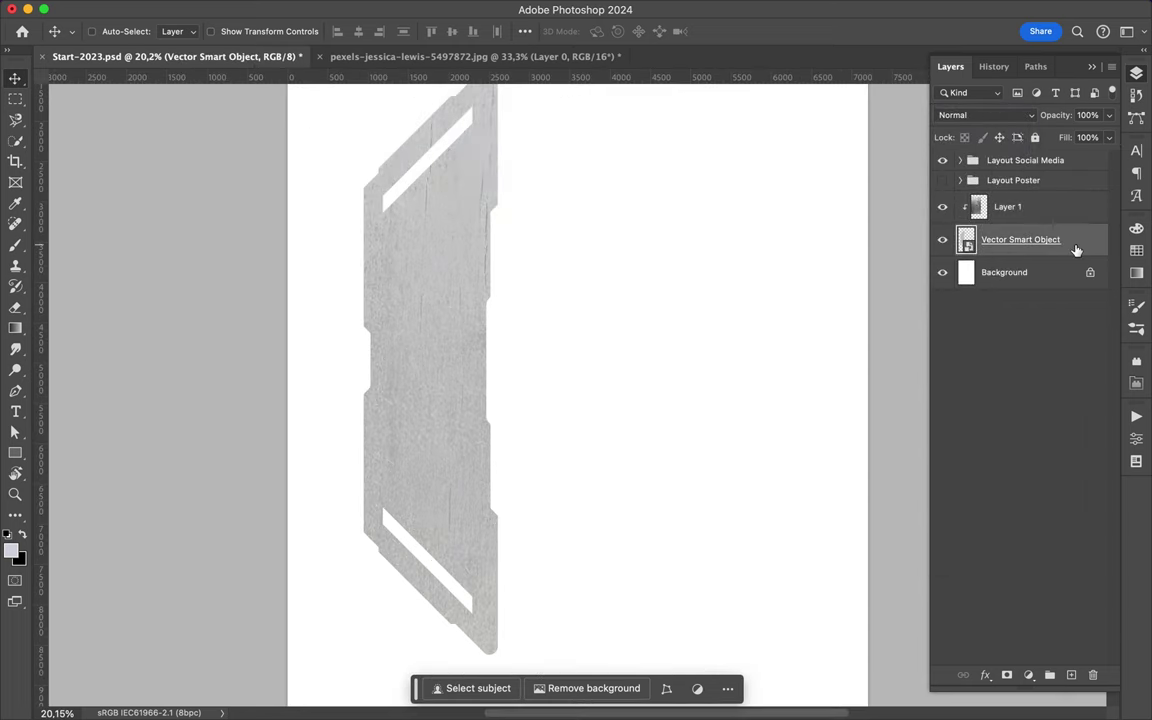
pyautogui.doubleClick(1075, 241)
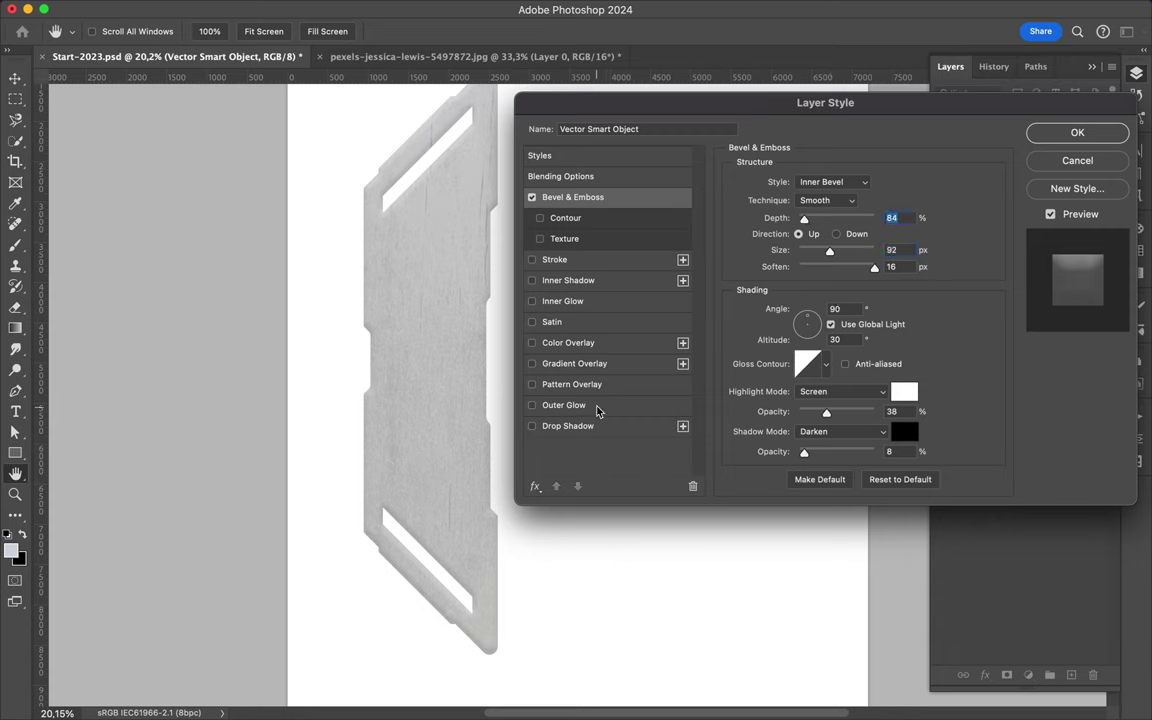
pyautogui.click(601, 323)
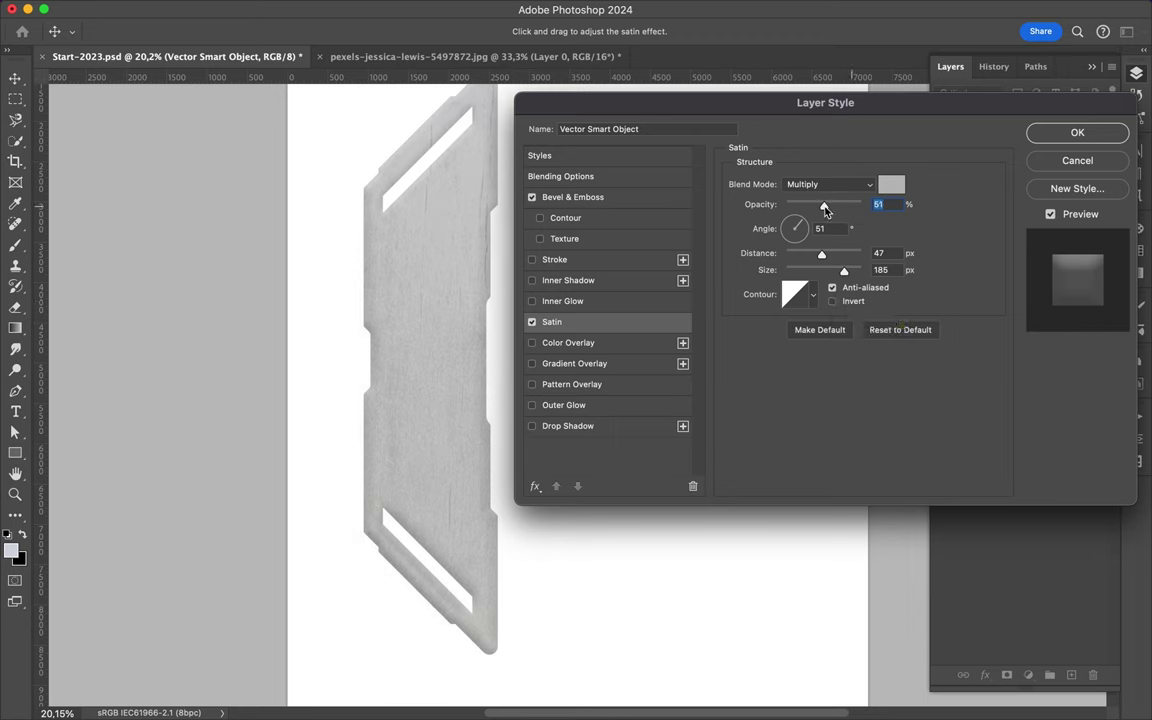
pyautogui.moveTo(822, 254); pyautogui.dragTo(848, 256)
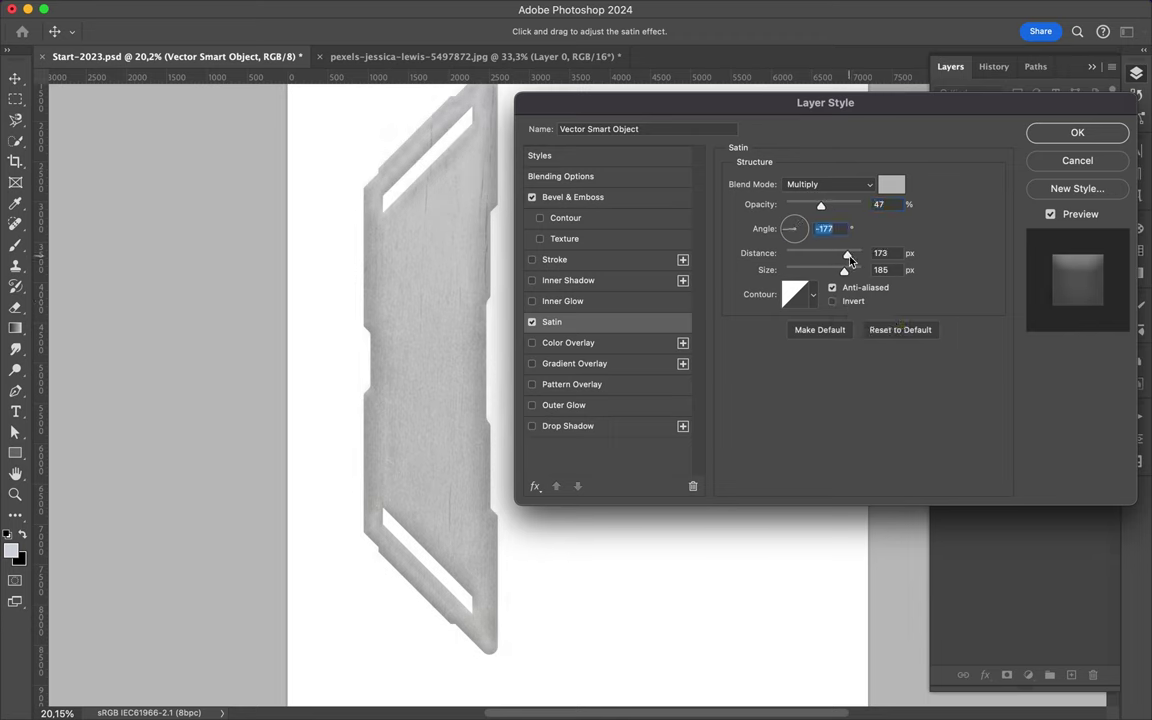
pyautogui.click(588, 424)
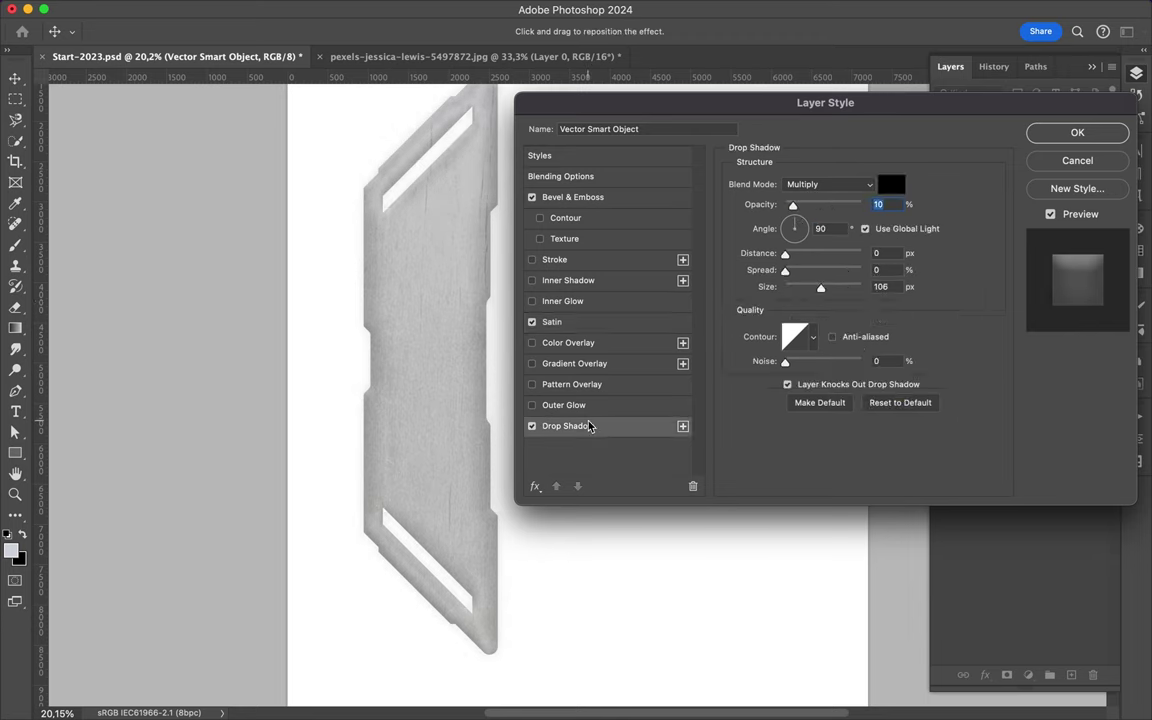
pyautogui.press('Return')
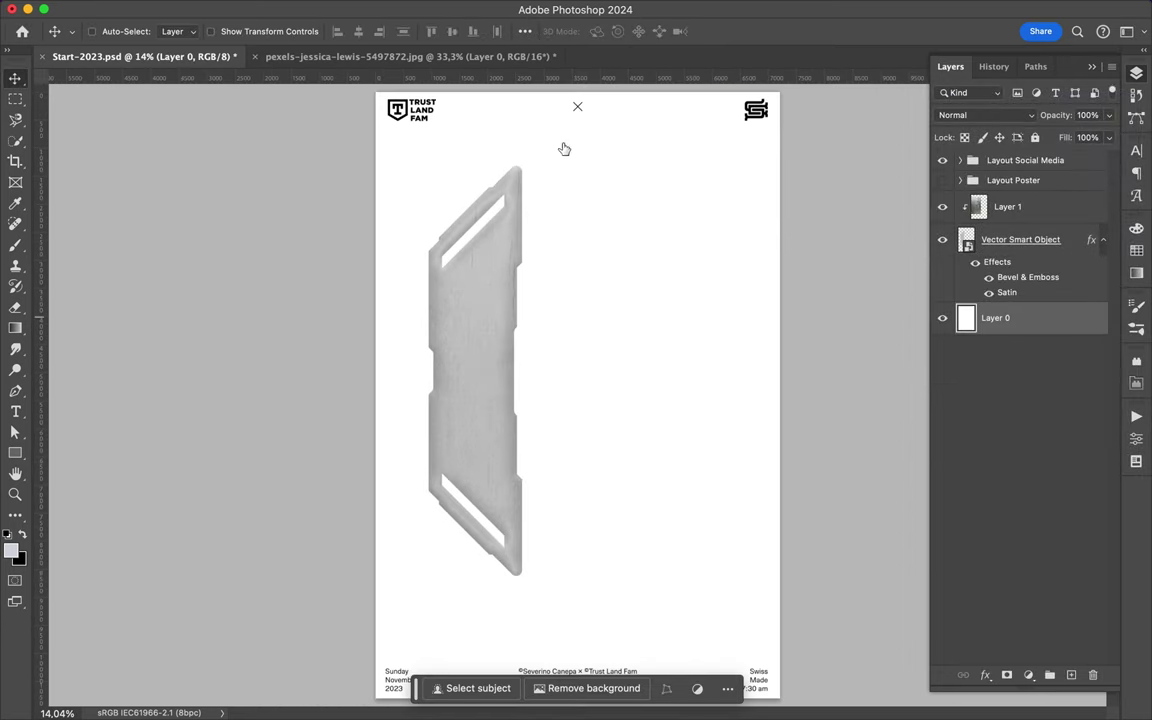
# Fill the Layer 0 poster background with black.
pyautogui.click(255, 8)
pyautogui.click(265, 252)
pyautogui.click(590, 284)
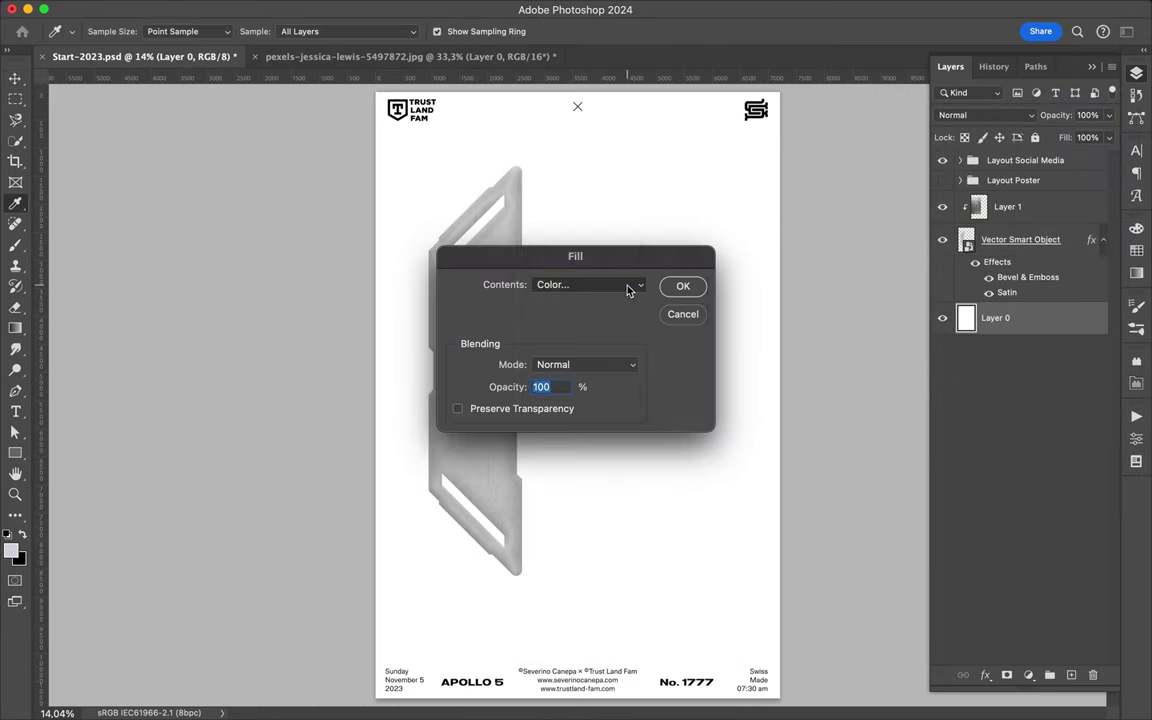
pyautogui.click(442, 256)
pyautogui.click(683, 286)
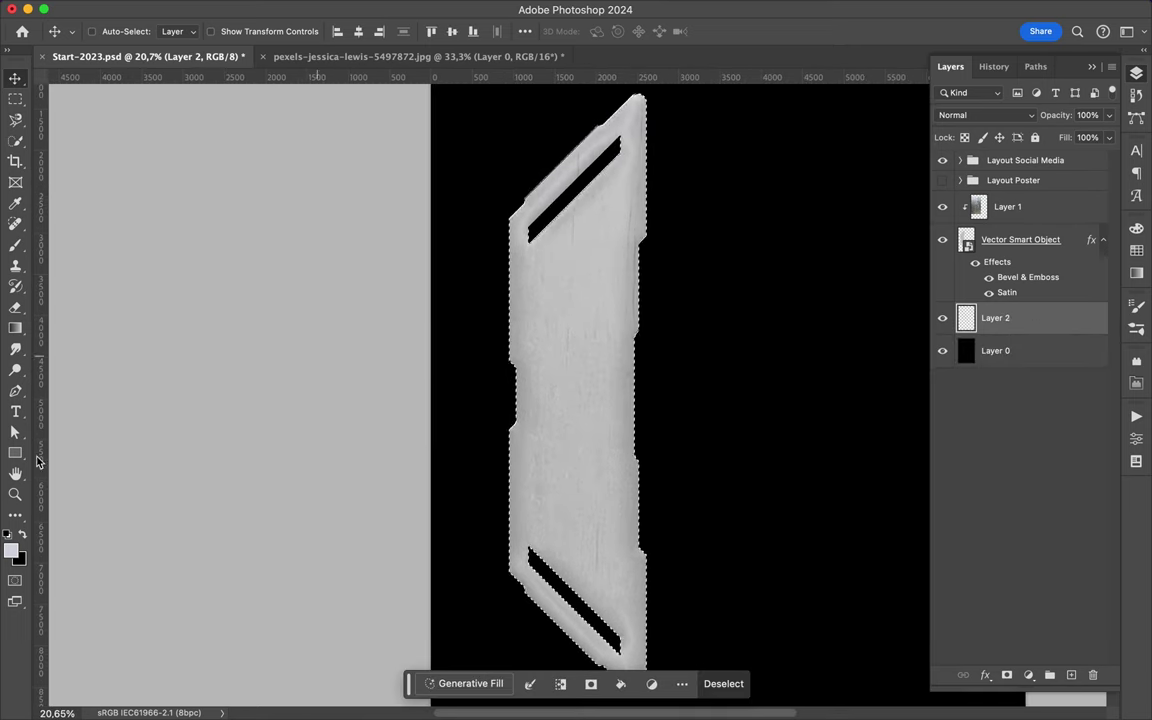
# Paint-bucket the panel-shaped selection with strong red on a new layer.
pyautogui.click(11, 549)
pyautogui.click(300, 476)
pyautogui.click(247, 285)
pyautogui.click(442, 255)
pyautogui.click(14, 340)
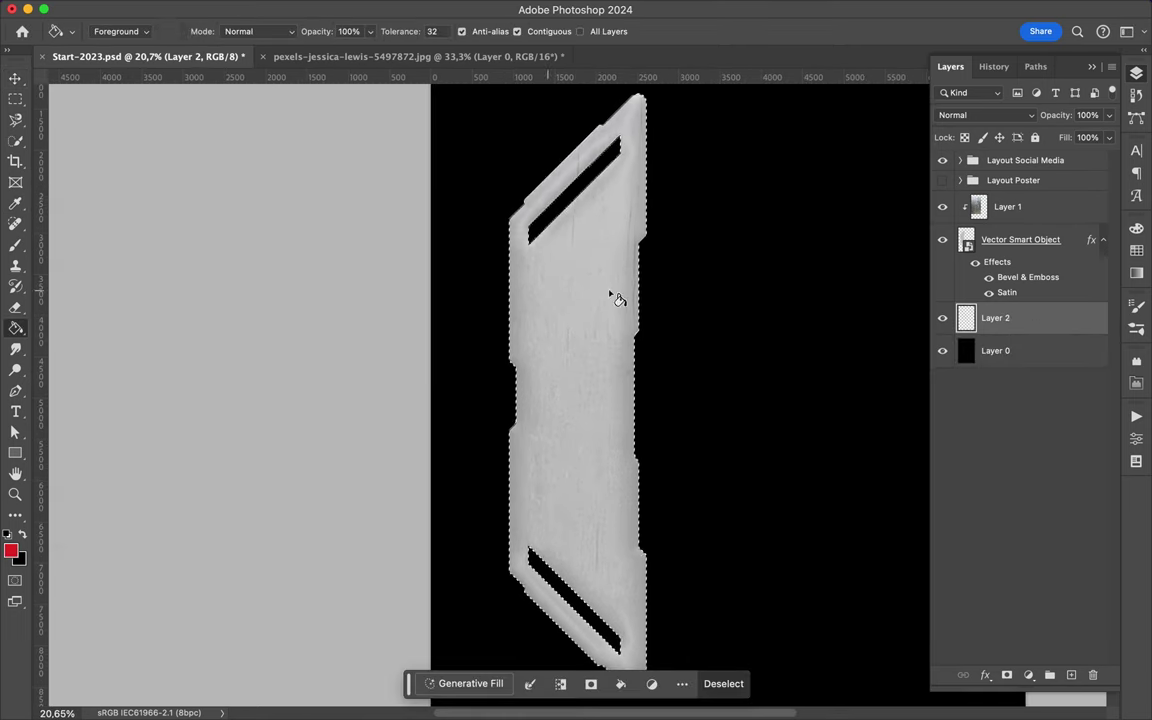
pyautogui.click(548, 290)
pyautogui.hotkey('ctrl', 'd')
# Gaussian-blur the red layer into a glow and set its copy to Lighter Color.
pyautogui.click(404, 8)
pyautogui.click(674, 267)
pyautogui.moveTo(922, 330); pyautogui.dragTo(940, 332)
pyautogui.click(1050, 111)
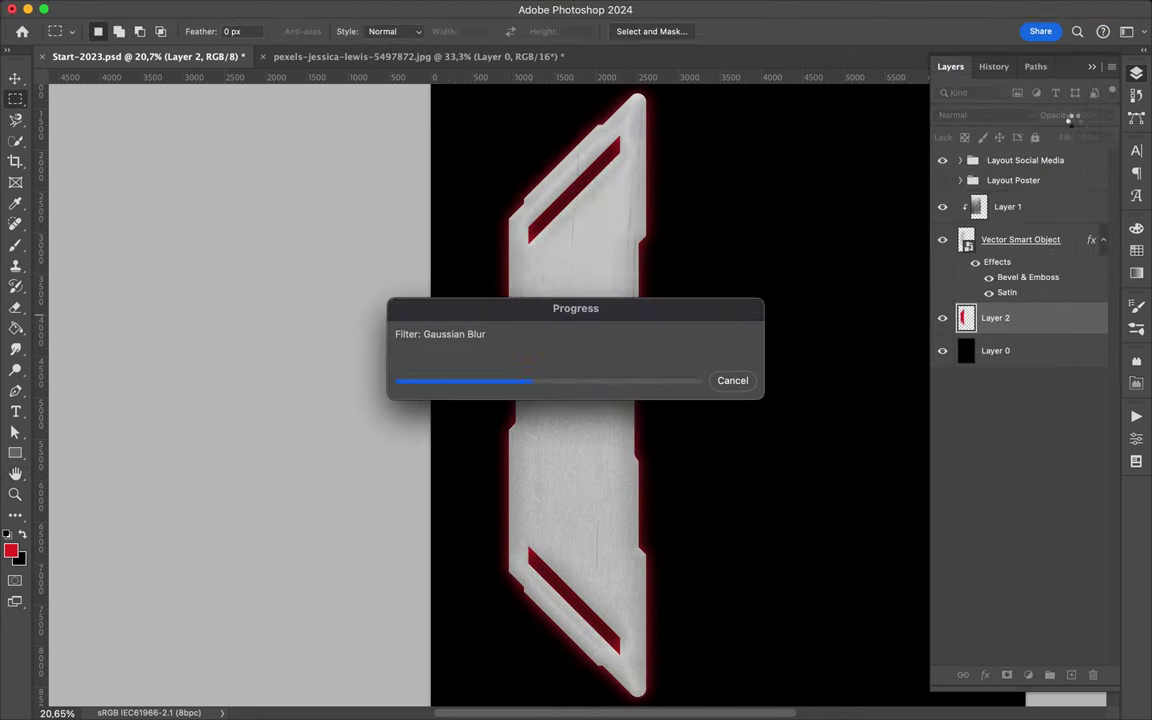
pyautogui.click(991, 114)
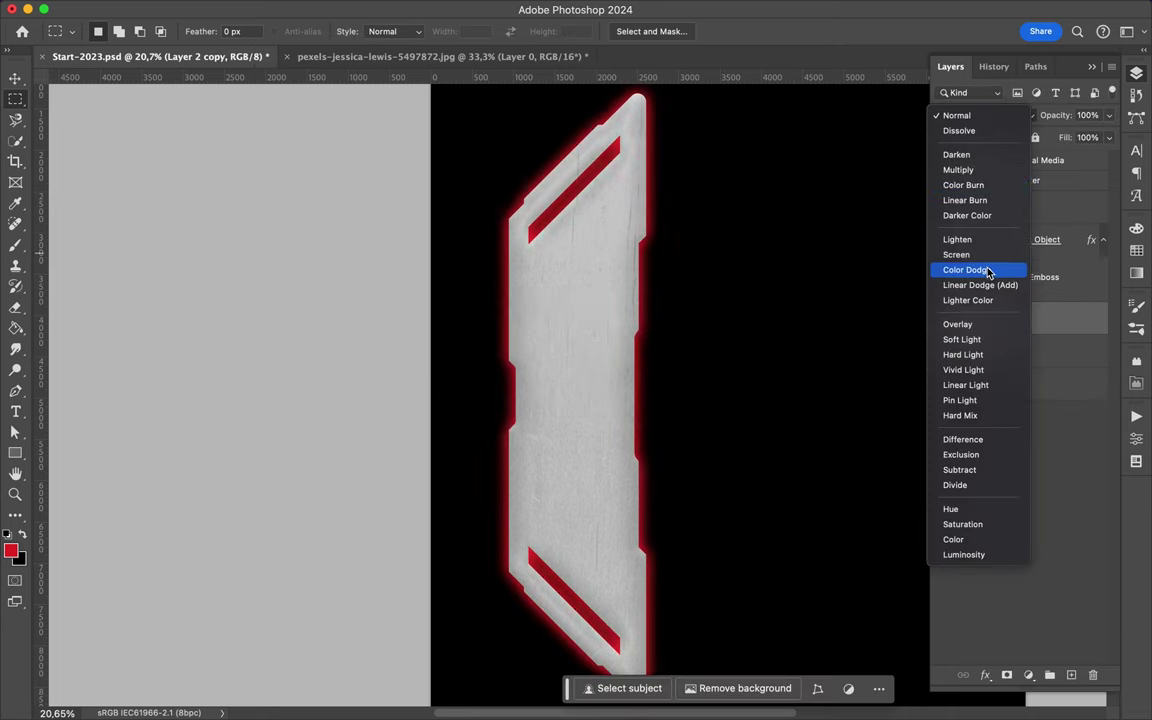
pyautogui.click(982, 300)
pyautogui.click(1107, 138)
# Fill the panel outline with white on a new empty layer.
pyautogui.click(1054, 383)
pyautogui.hotkey('ctrl', 'shift', 'alt', 'n')
pyautogui.keyDown('ctrl'); pyautogui.click(967, 240); pyautogui.keyUp('ctrl')
pyautogui.press('d')
pyautogui.press('x')
pyautogui.rightClick(15, 327)
pyautogui.click(80, 340)
pyautogui.click(571, 275)
pyautogui.hotkey('ctrl', 'd')
pyautogui.press('m')
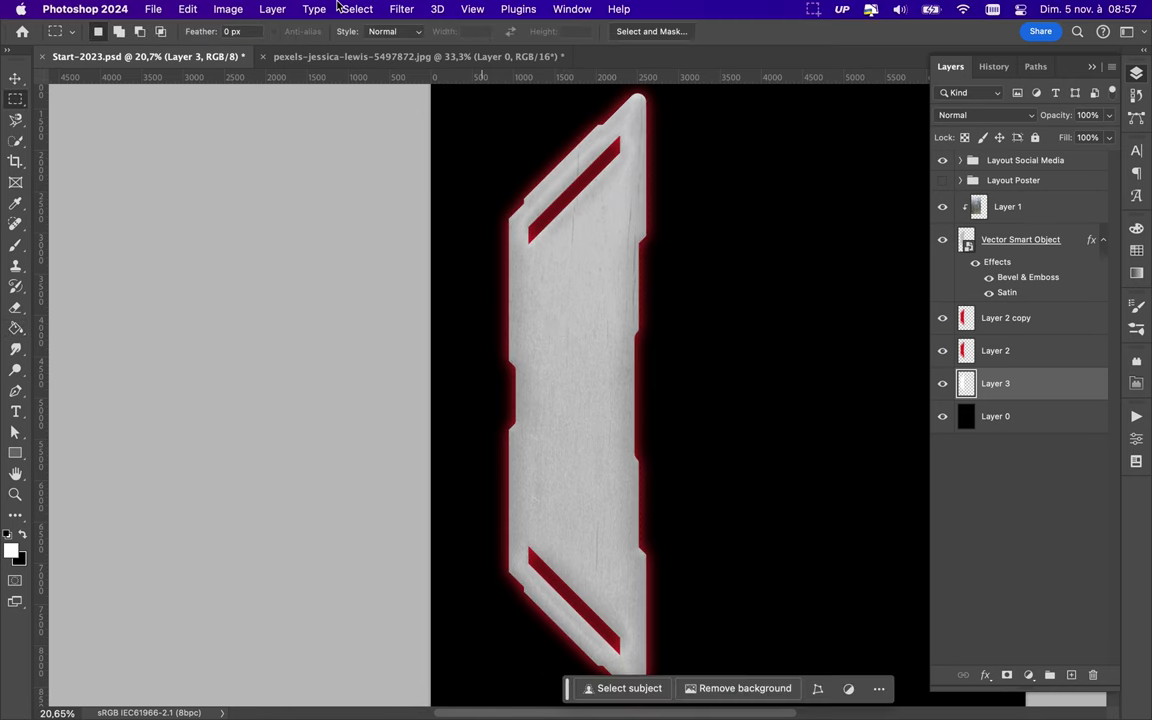
# Gaussian-blur the white layer and set it to Overlay at 65% fill.
pyautogui.click(401, 9)
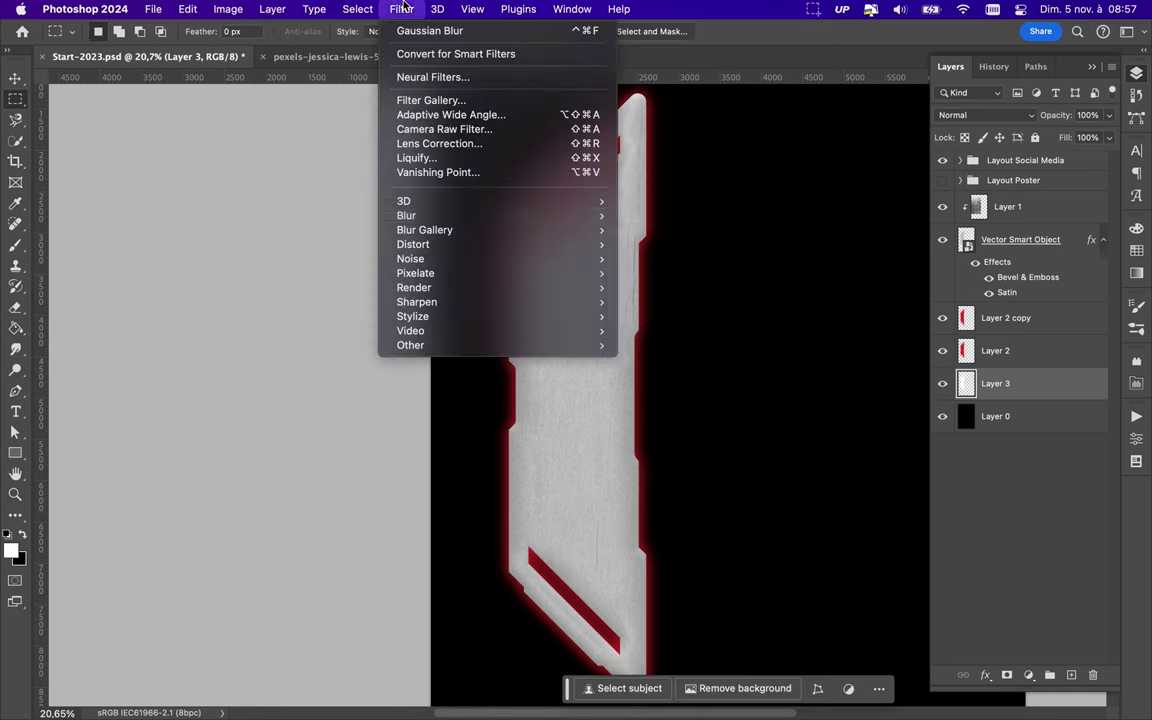
pyautogui.click(427, 28)
pyautogui.click(1040, 114)
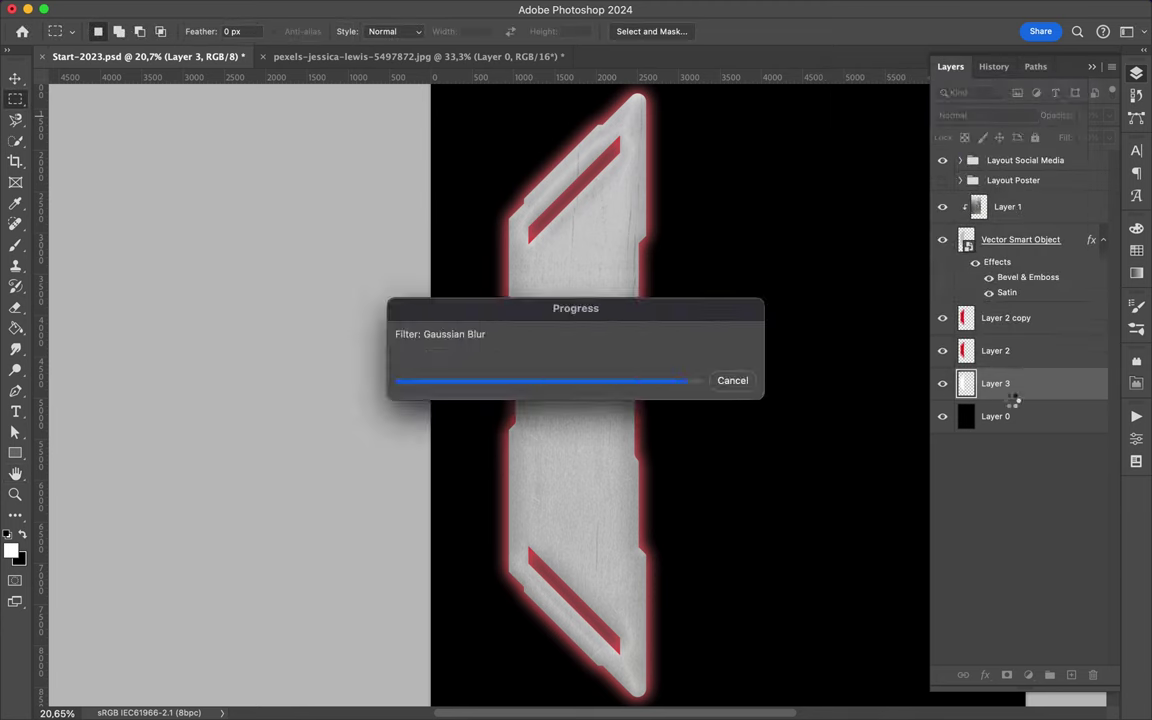
pyautogui.click(968, 115)
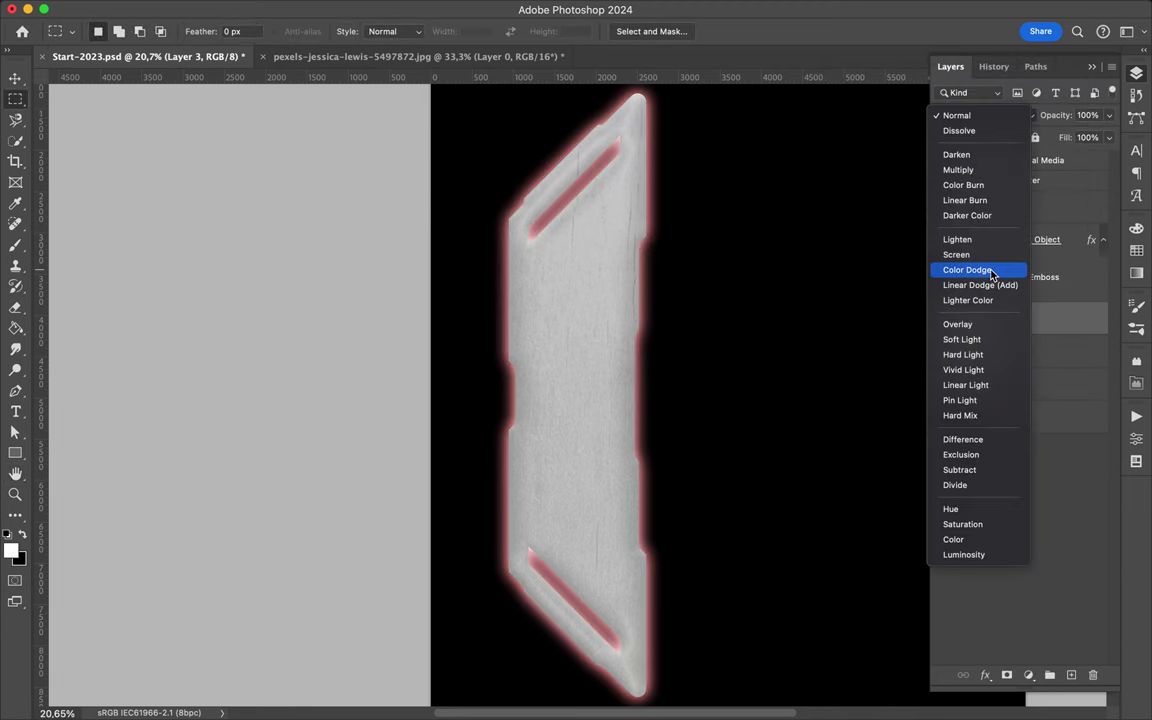
pyautogui.click(990, 324)
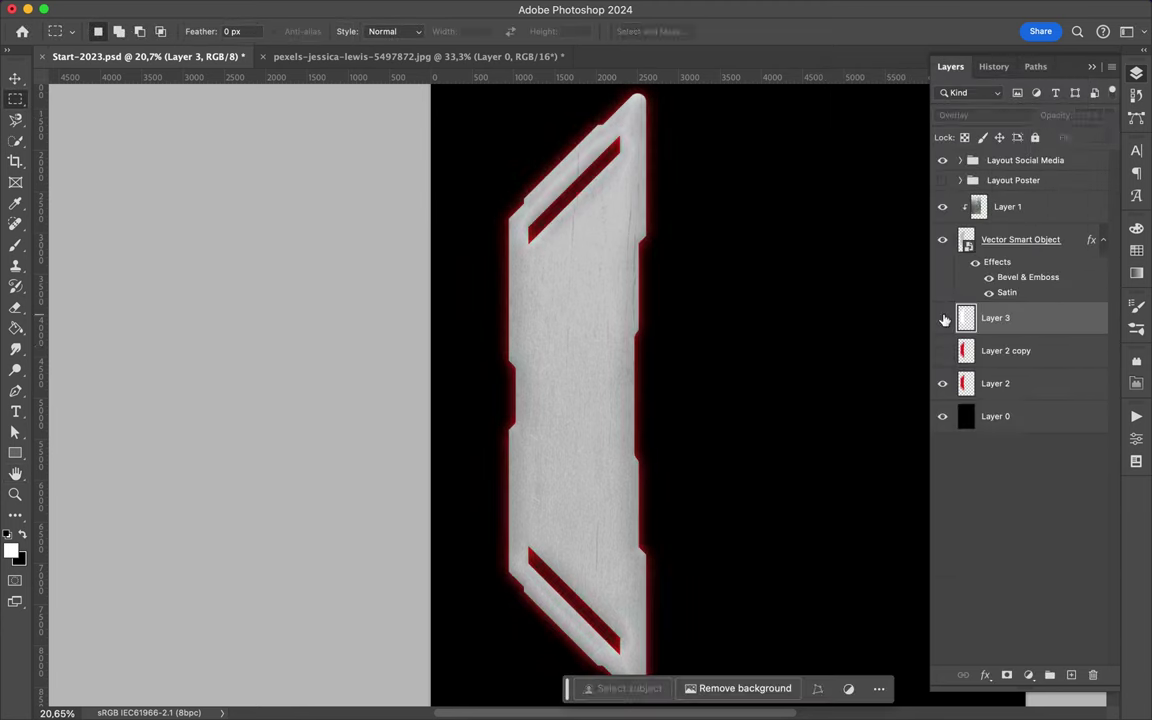
pyautogui.click(1110, 138)
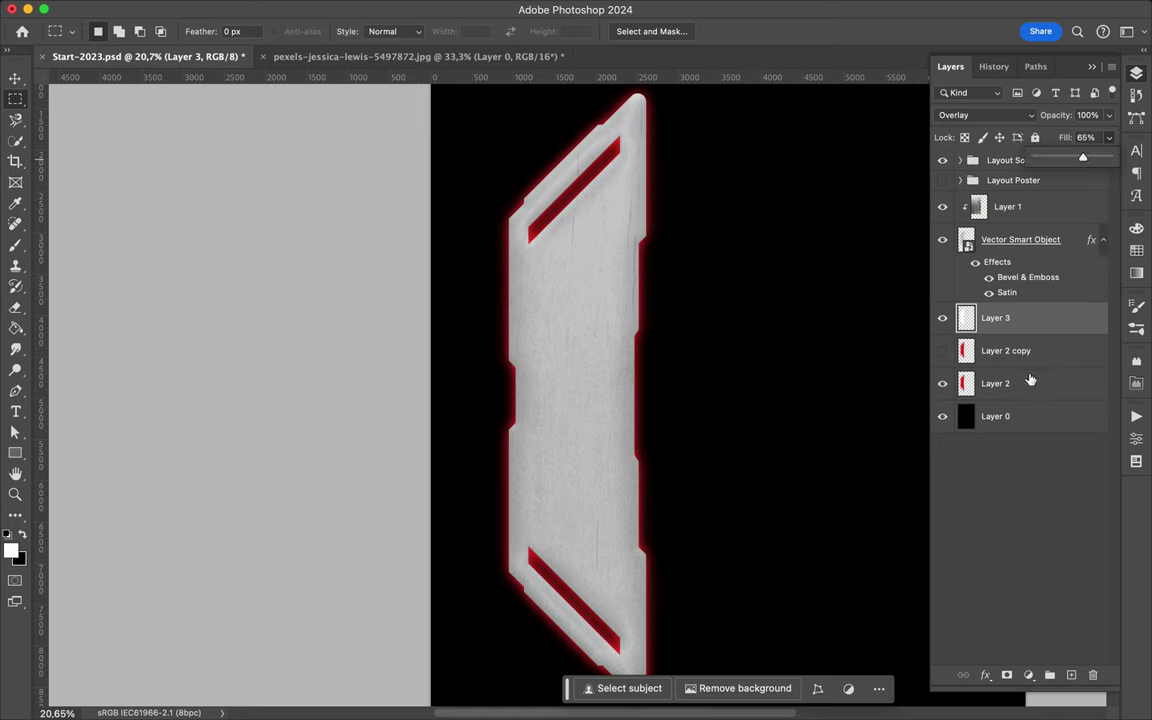
pyautogui.scroll(-3, 740, 311)
pyautogui.scroll(2, 573, 265)
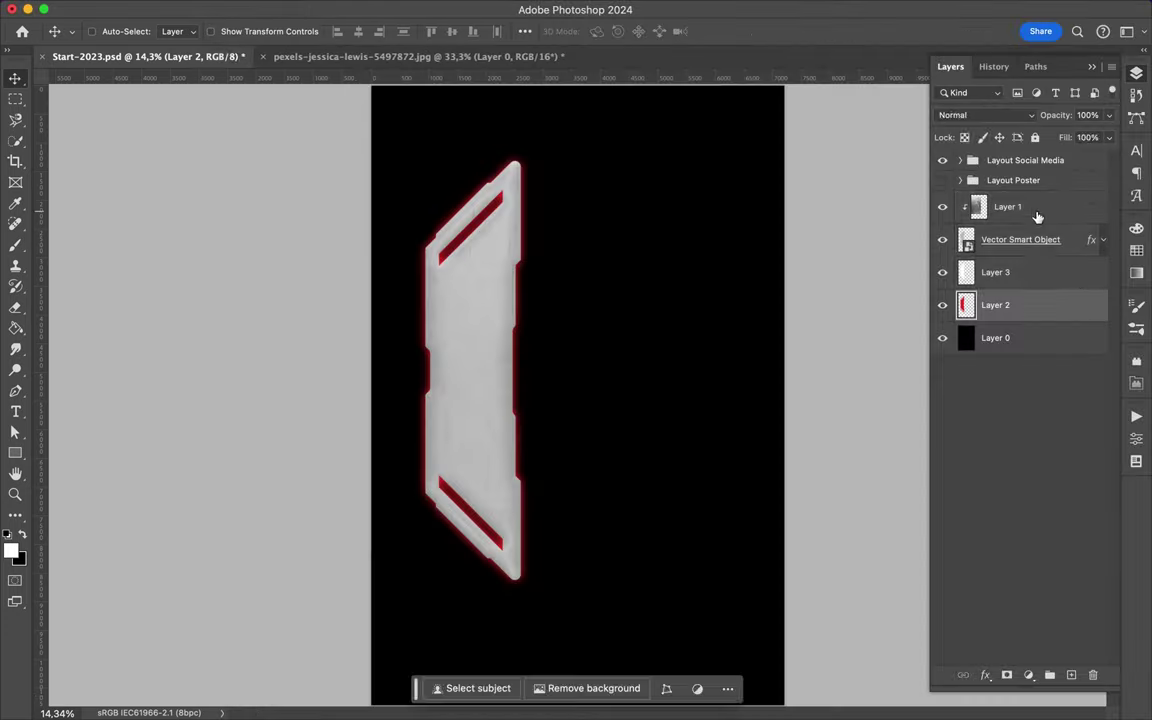
# Group the panel layers, flip the group horizontally and move it to the right.
pyautogui.click(1037, 217)
pyautogui.press('super+g')
pyautogui.click(153, 9)
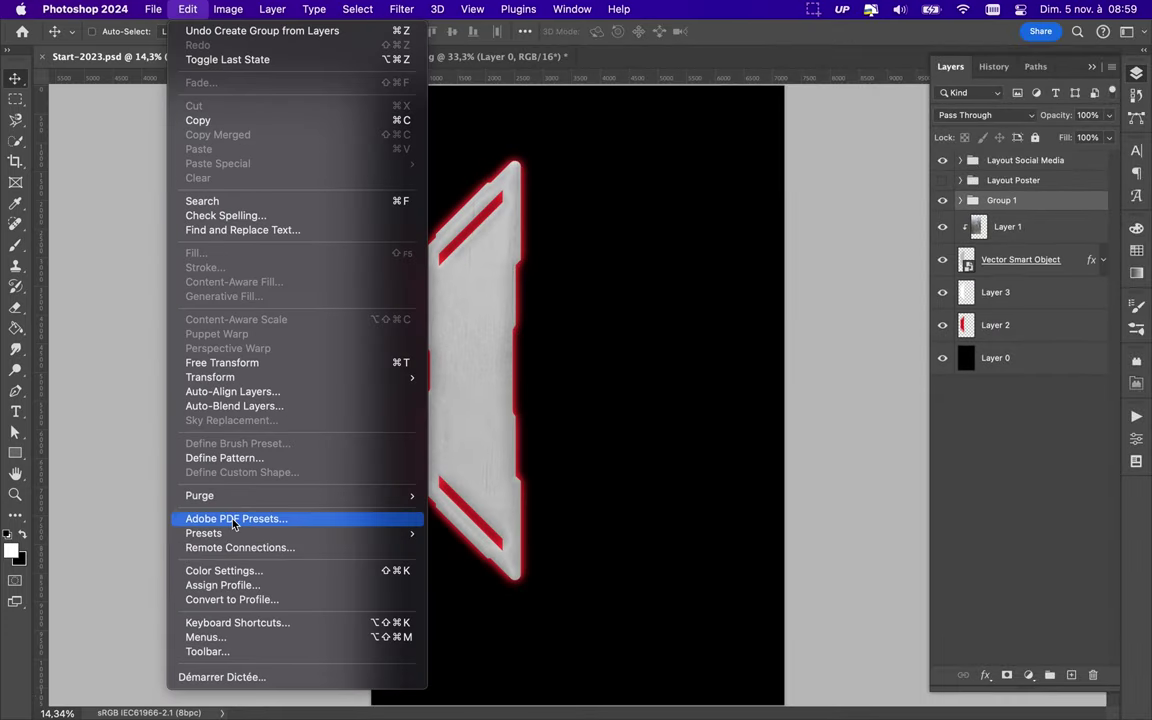
pyautogui.click(520, 658)
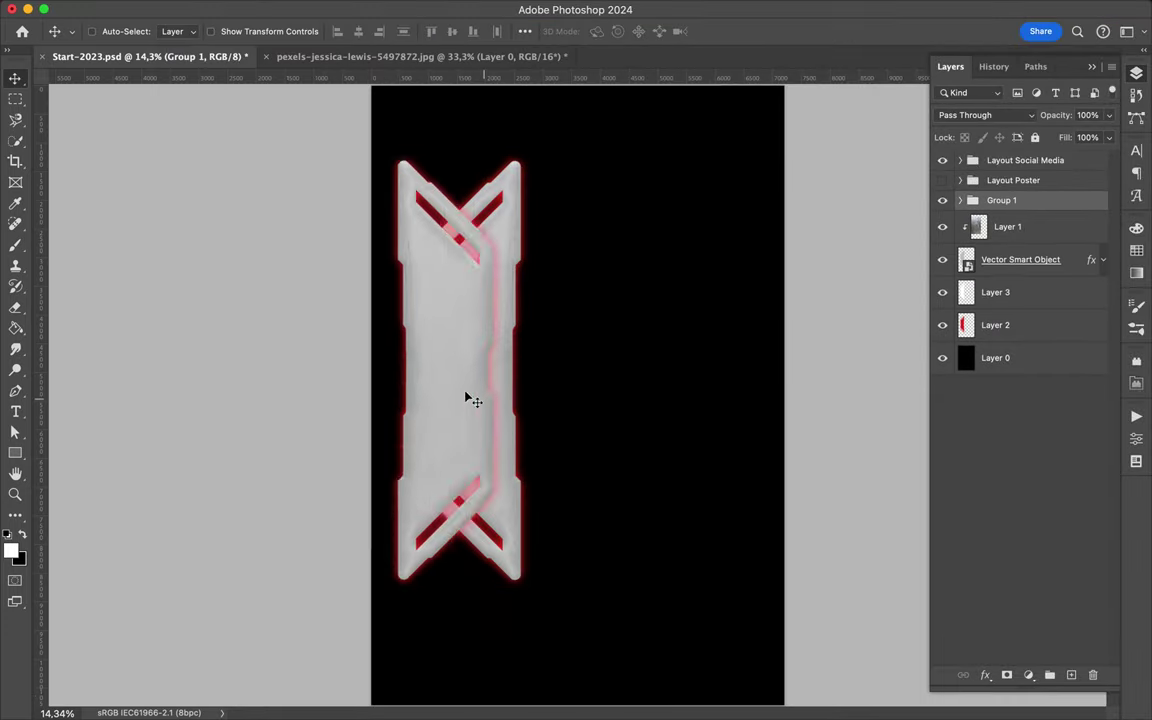
pyautogui.moveTo(465, 398); pyautogui.dragTo(684, 393)
# Group both panels into Group 3 and align it to the horizontal center.
pyautogui.click(975, 226)
pyautogui.keyDown('shift'); pyautogui.click(995, 325); pyautogui.keyUp('shift')
pyautogui.press('super+g')
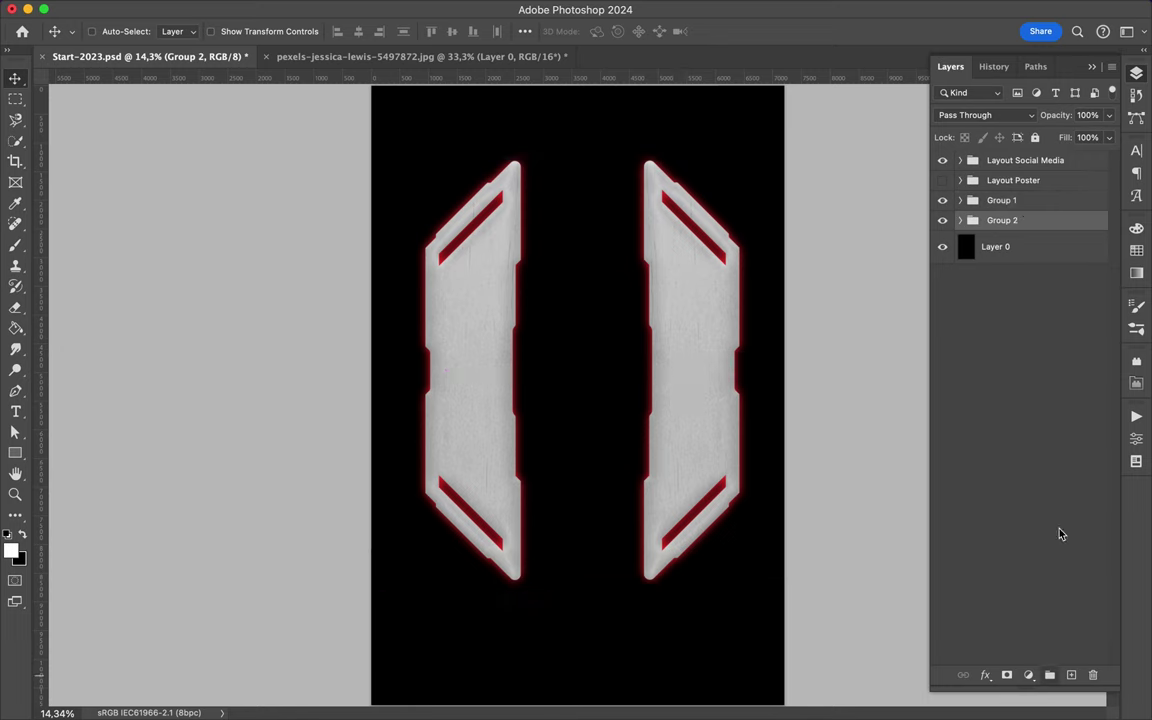
pyautogui.keyDown('shift'); pyautogui.click(1001, 200); pyautogui.keyUp('shift')
pyautogui.press('super+g')
pyautogui.click(525, 31)
pyautogui.click(358, 31)
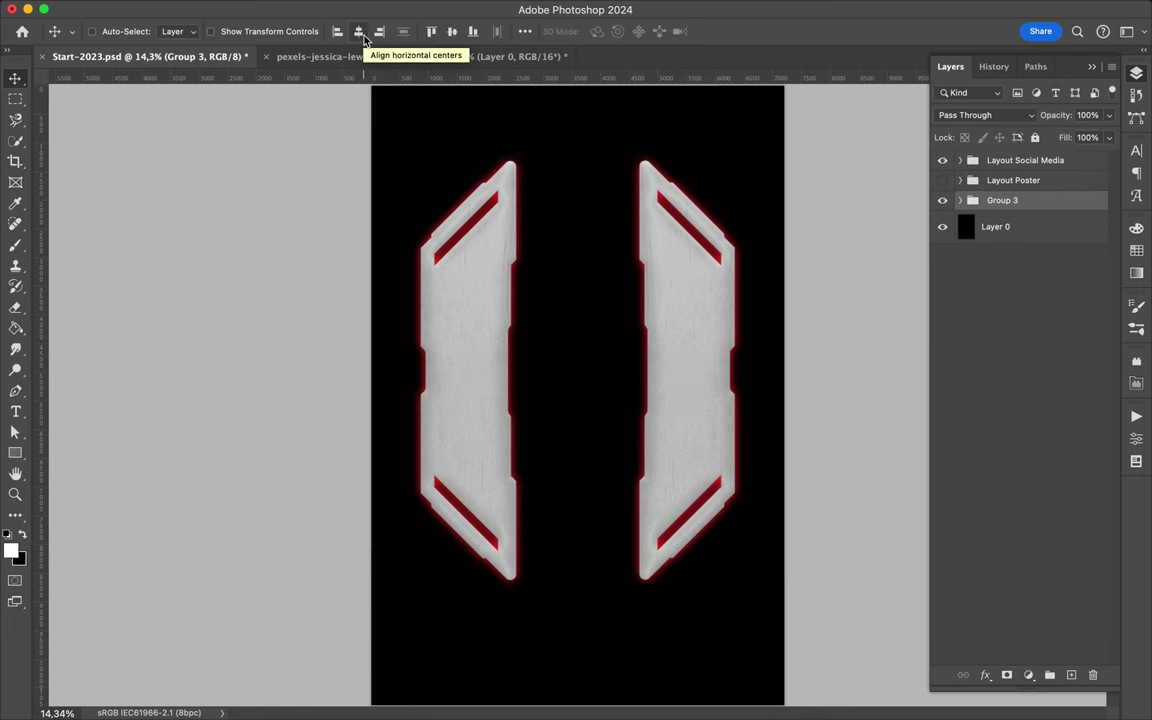
# Reveal the Layout Social Media logo and text layers on the poster.
pyautogui.click(1025, 160)
pyautogui.click(960, 160)
pyautogui.click(1030, 186)
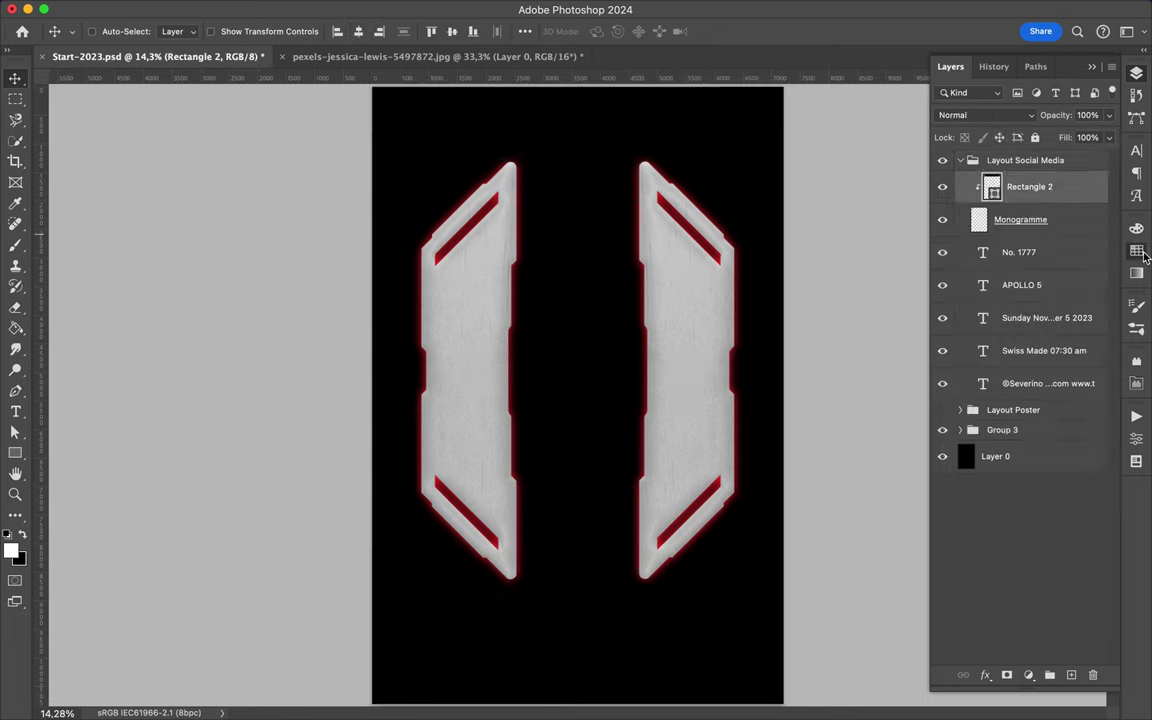
pyautogui.click(1136, 250)
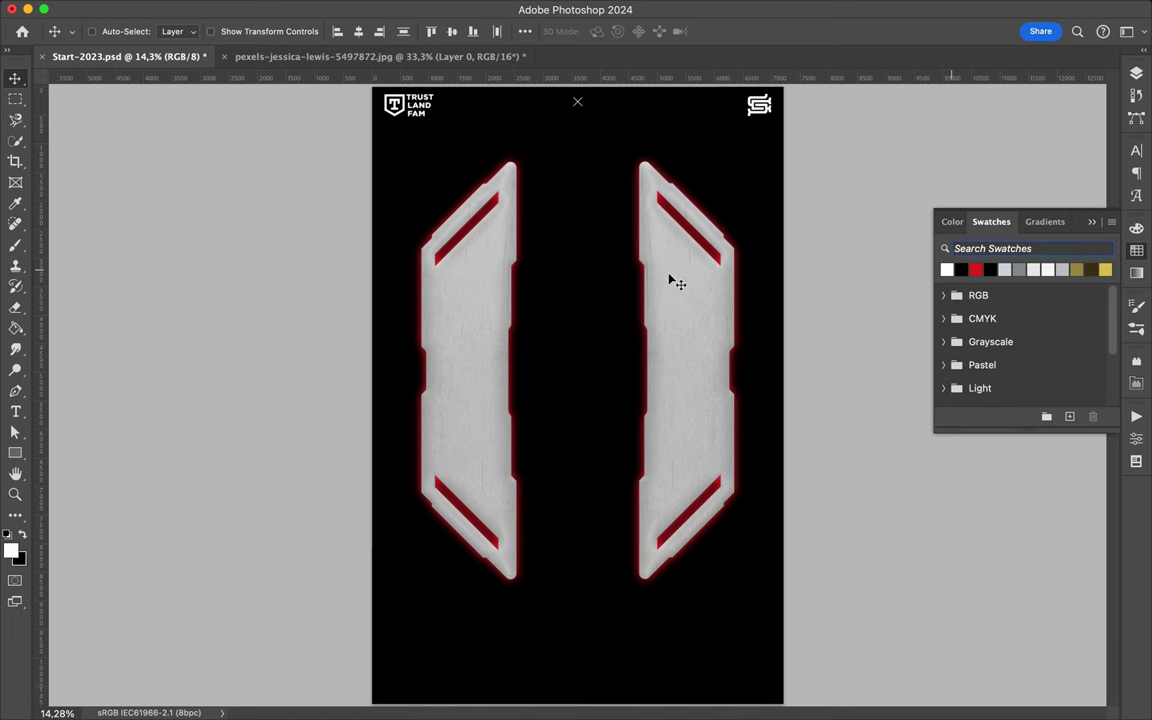
pyautogui.click(1136, 73)
# Nudge Group 3's panels slightly down on the poster.
pyautogui.click(1026, 404)
pyautogui.click(1001, 200)
pyautogui.moveTo(698, 274); pyautogui.dragTo(698, 292)
# Close the pexels photo without saving changes.
pyautogui.click(420, 56)
pyautogui.click(254, 57)
pyautogui.click(512, 297)
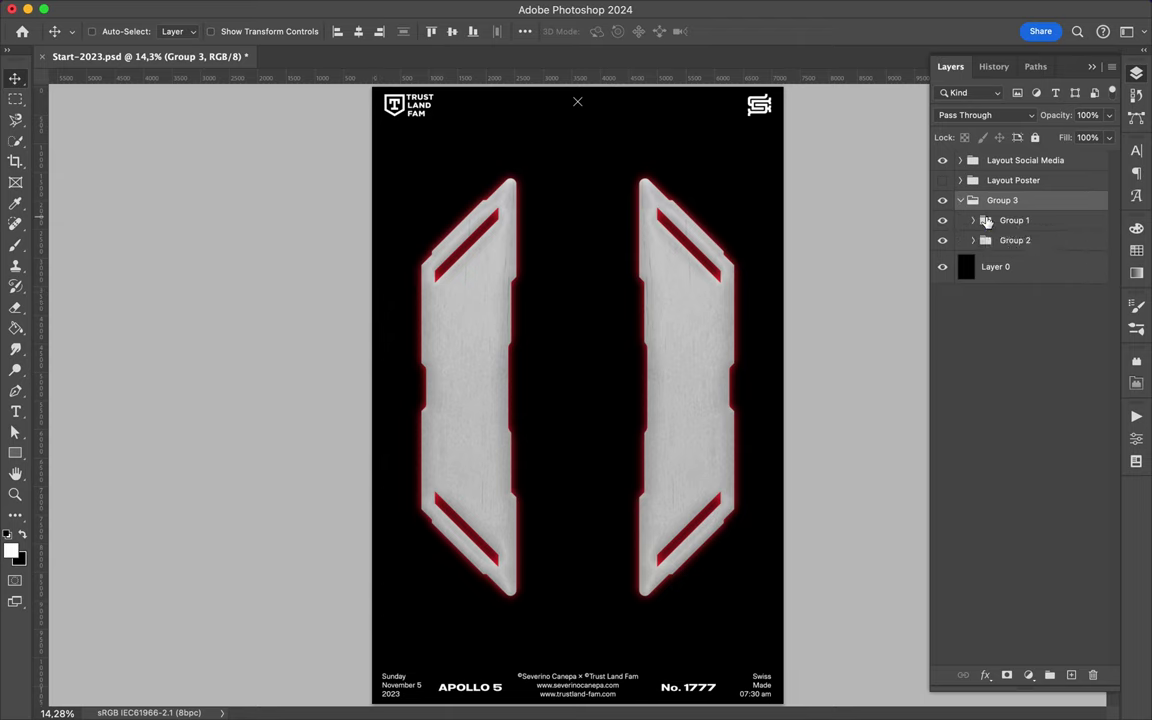
pyautogui.click(973, 220)
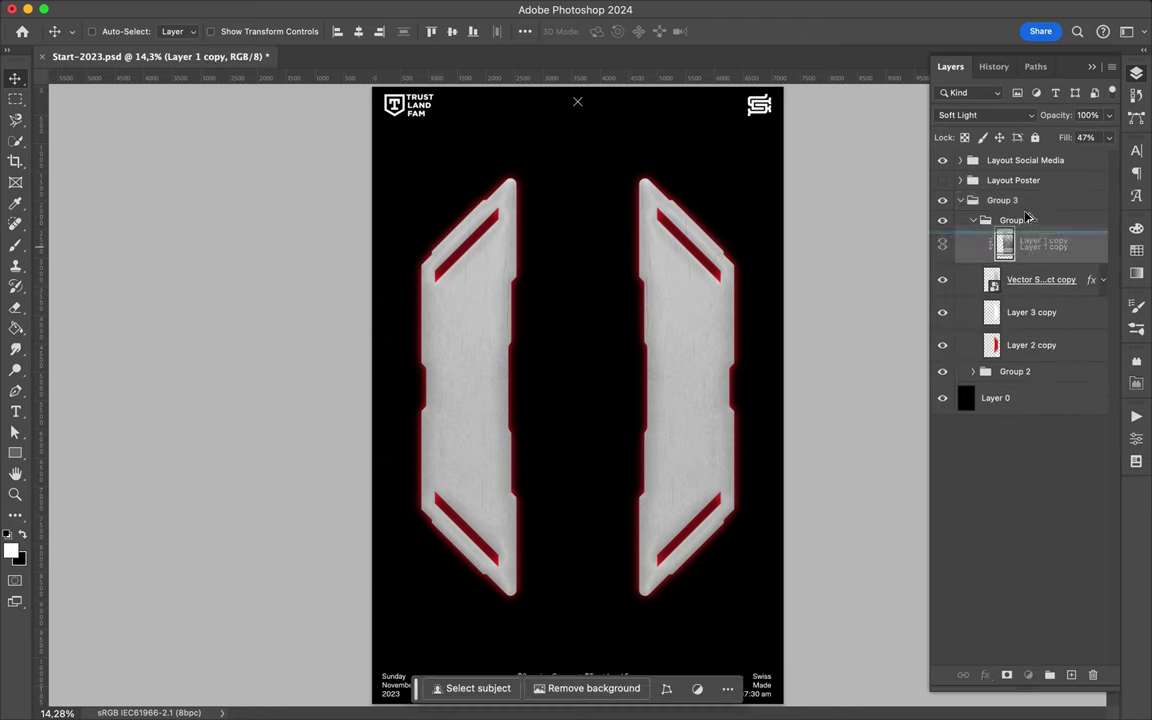
# Duplicate the metal texture layer, set the copy to Normal and shift it left.
pyautogui.click(1013, 180)
pyautogui.click(960, 180)
pyautogui.moveTo(1010, 206)
pyautogui.mouseDown()
pyautogui.moveTo(1010, 176)
pyautogui.moveTo(978, 206)
pyautogui.mouseUp()
pyautogui.click(960, 211)
pyautogui.click(985, 115)
pyautogui.click(988, 22)
pyautogui.moveTo(666, 290); pyautogui.dragTo(542, 290)
# Apply Spherize twice and transform the texture into a round bulge.
pyautogui.click(401, 9)
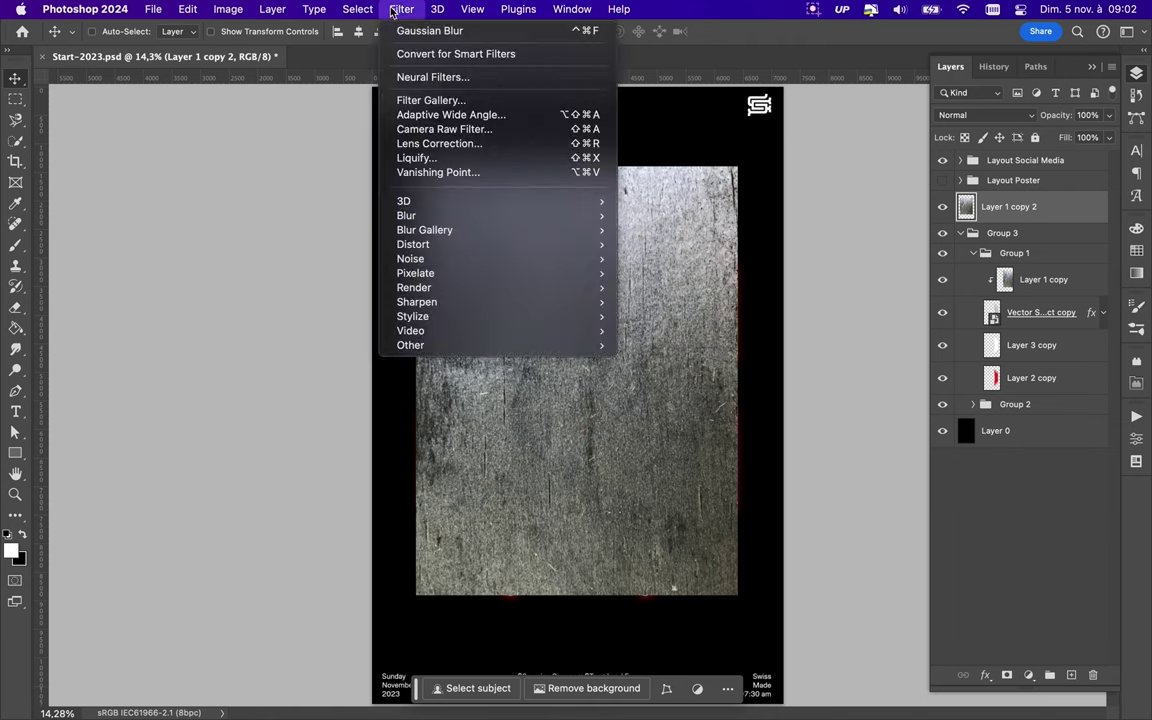
pyautogui.press('Escape')
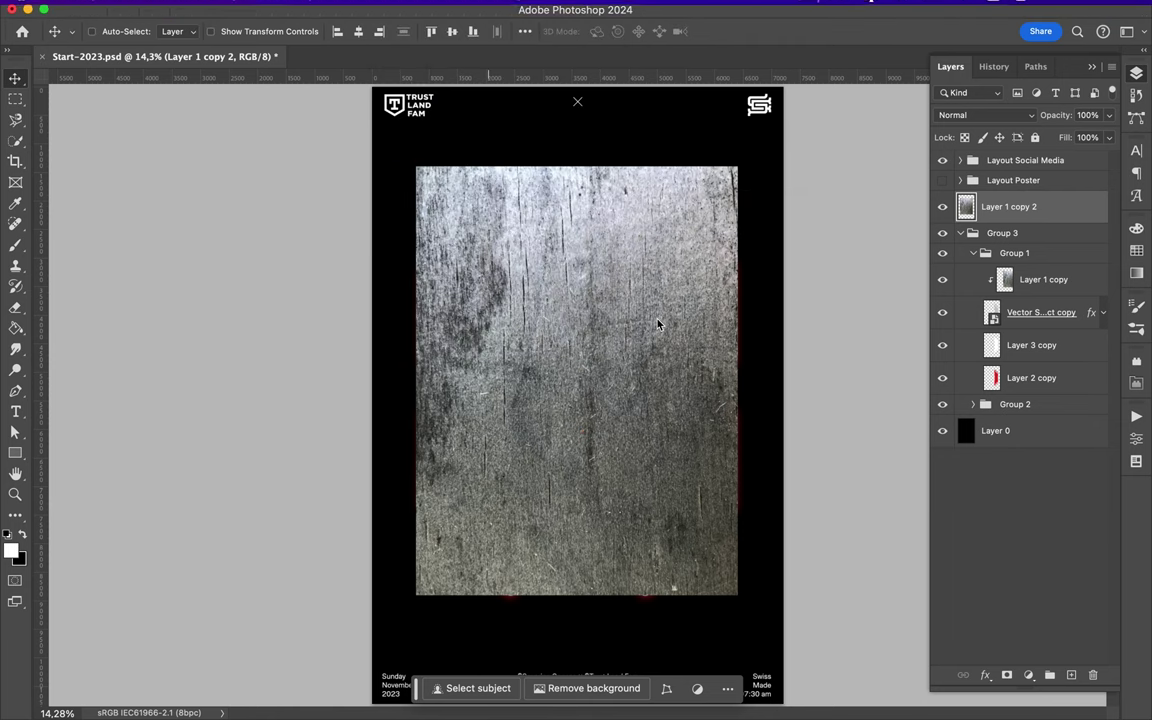
pyautogui.click(688, 171)
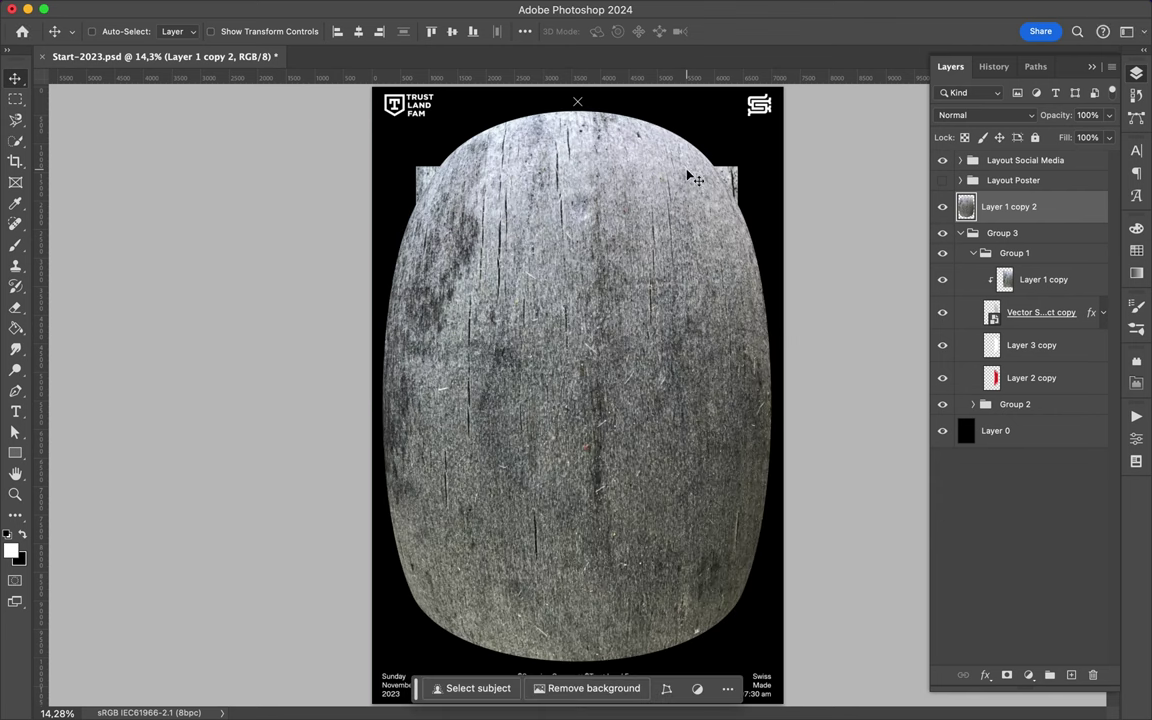
pyautogui.click(401, 9)
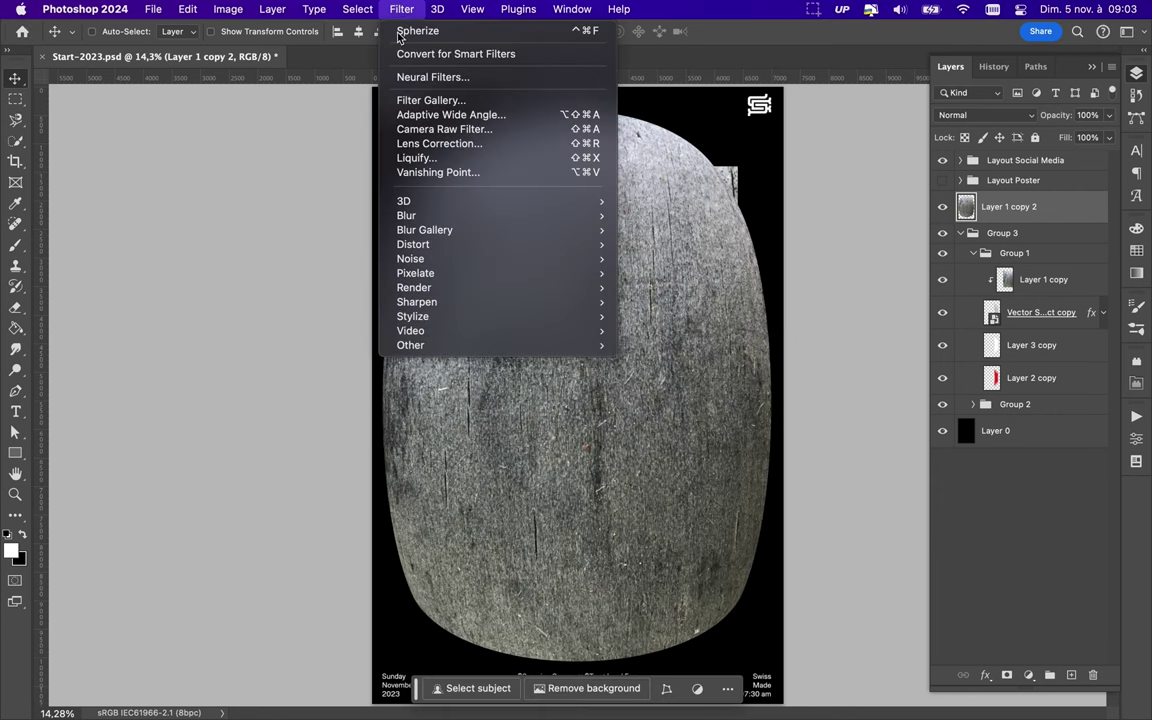
pyautogui.click(657, 323)
pyautogui.click(690, 167)
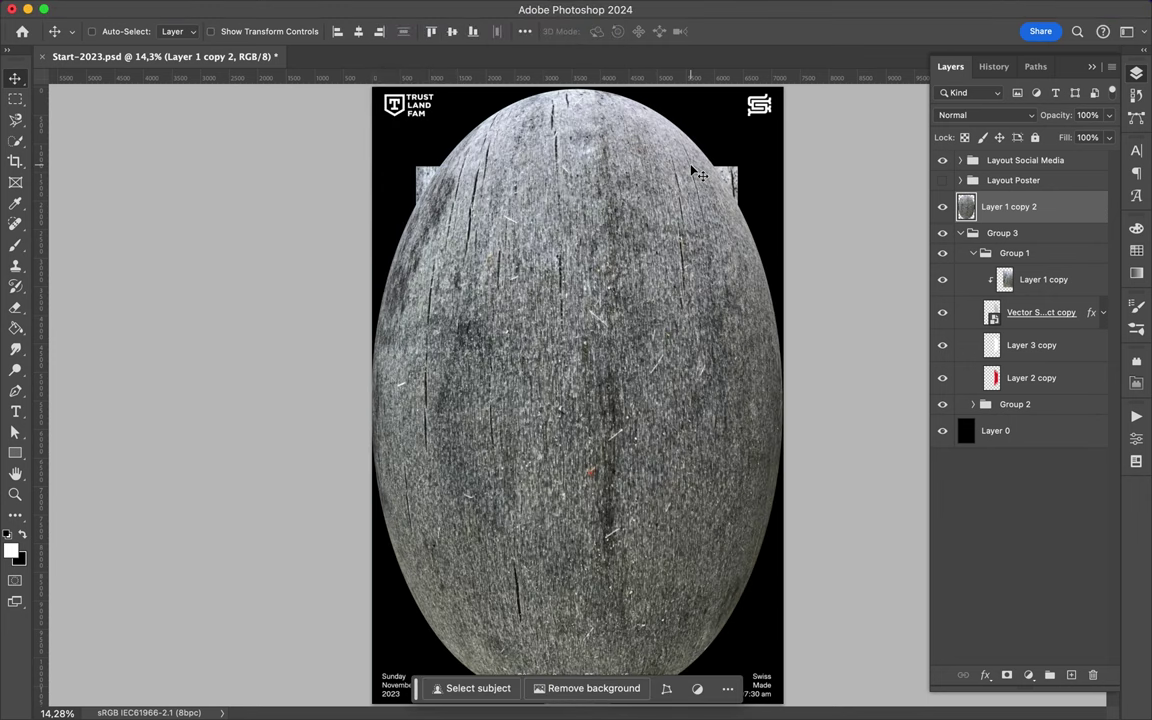
pyautogui.hotkey('ctrl', 't')
pyautogui.moveTo(578, 90); pyautogui.dragTo(592, 380)
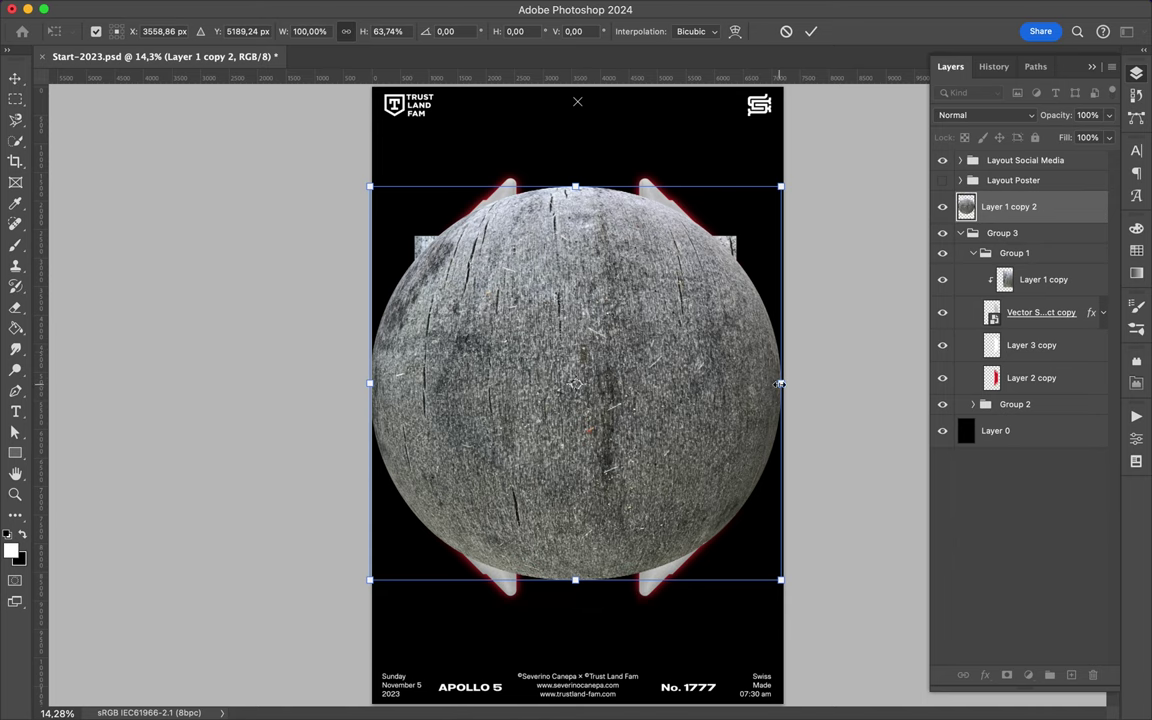
pyautogui.press('Return')
# Copy a circular selection of the sphere to Layer 4 and delete the original texture.
pyautogui.press('m')
pyautogui.moveTo(460, 268); pyautogui.dragTo(620, 381)
pyautogui.hotkey('shift', 'm')
pyautogui.moveTo(420, 226); pyautogui.dragTo(749, 540)
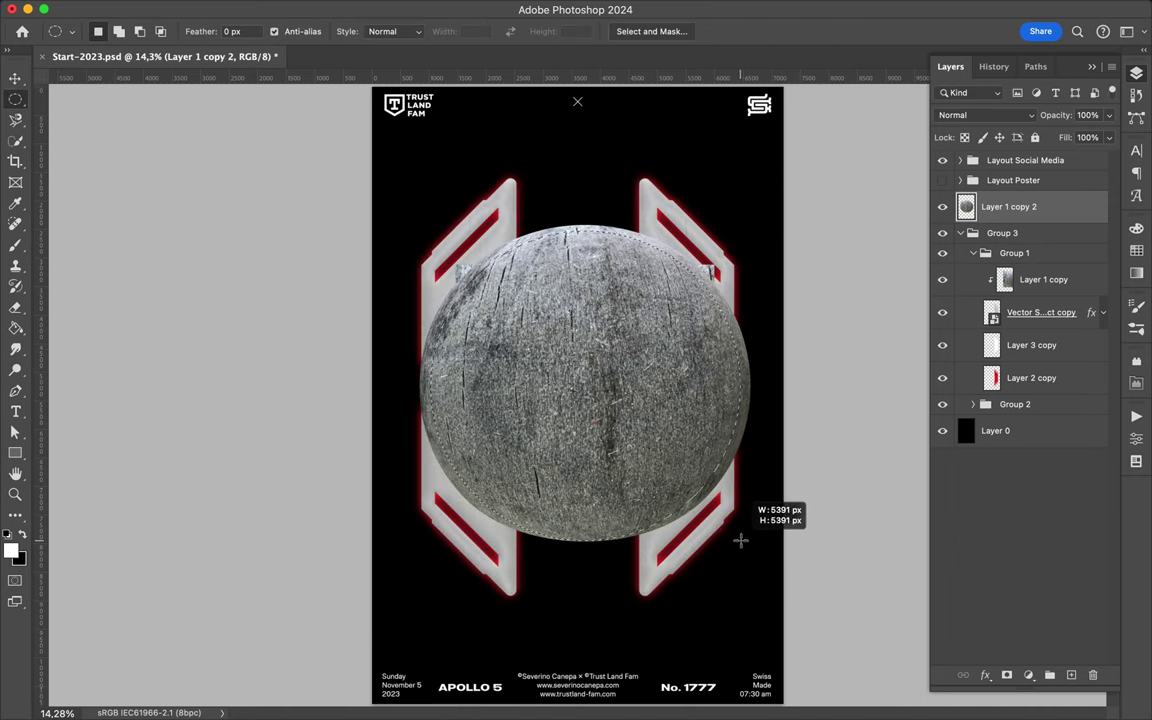
pyautogui.moveTo(749, 540); pyautogui.dragTo(750, 540)
pyautogui.hotkey('ctrl', 'j')
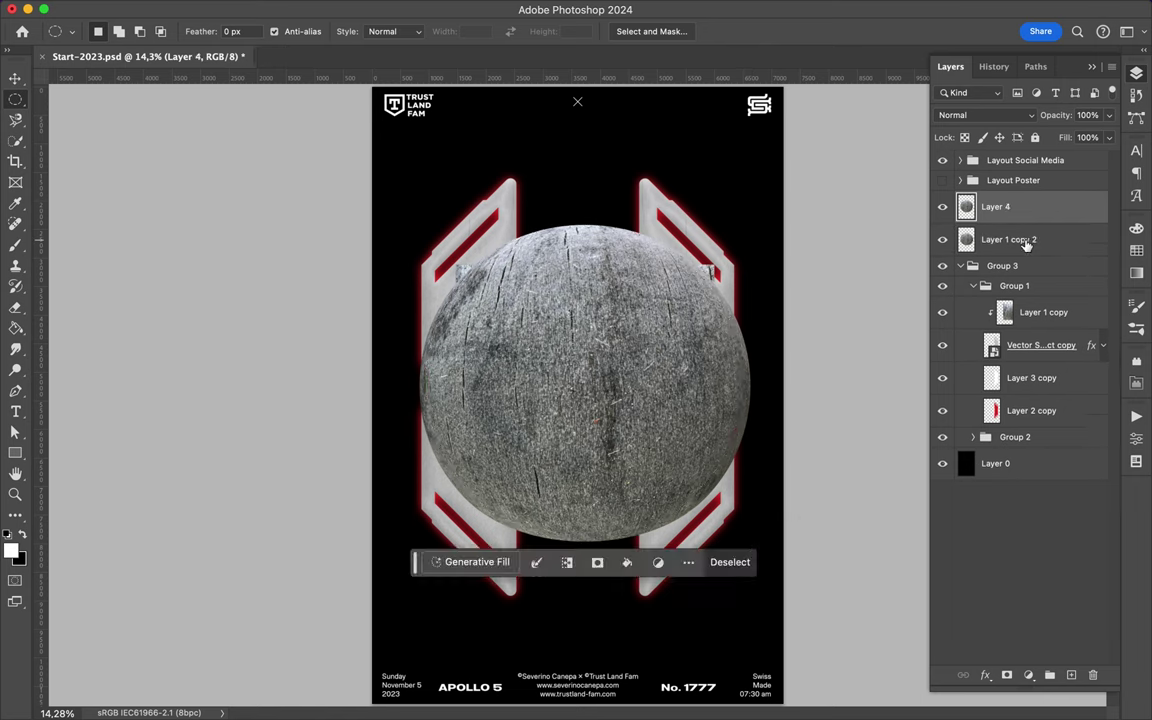
pyautogui.hotkey('ctrl', 'd')
pyautogui.click(1022, 222)
pyautogui.press('BackSpace')
# Move the sphere behind the panels, narrow it, and add an empty layer with its selection.
pyautogui.hotkey('ctrl', '[')
pyautogui.hotkey('ctrl', 't')
pyautogui.moveTo(742, 380); pyautogui.dragTo(699, 380)
pyautogui.moveTo(437, 380); pyautogui.dragTo(510, 380)
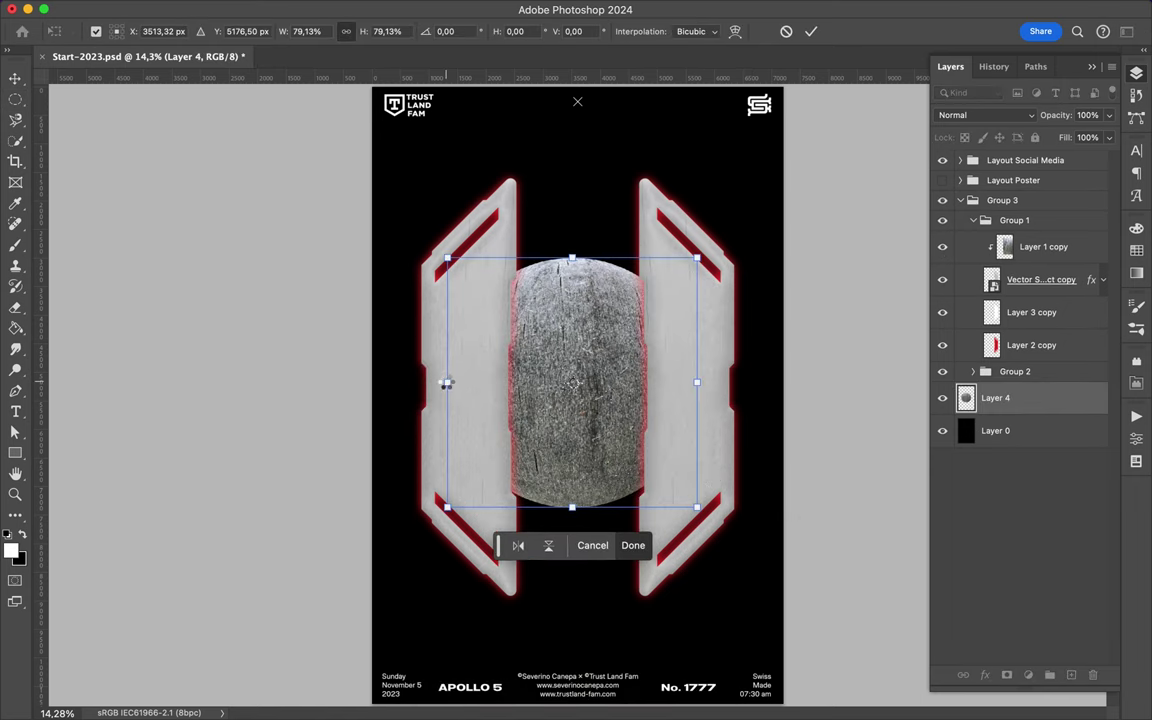
pyautogui.press('Return')
pyautogui.keyDown('ctrl'); pyautogui.click(966, 398); pyautogui.keyUp('ctrl')
pyautogui.click(995, 430)
pyautogui.click(1071, 675)
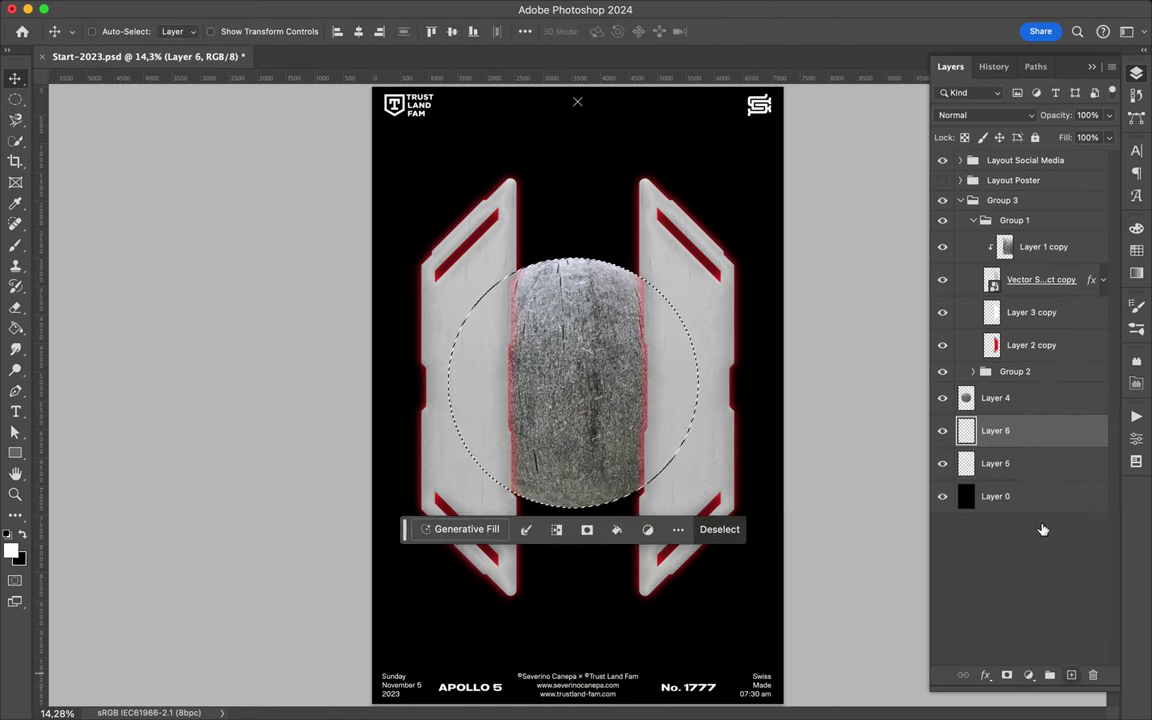
# Paint-bucket fill the circle on Layer 5 and lower its fill to 67%.
pyautogui.press('g')
pyautogui.click(11, 549)
pyautogui.click(445, 255)
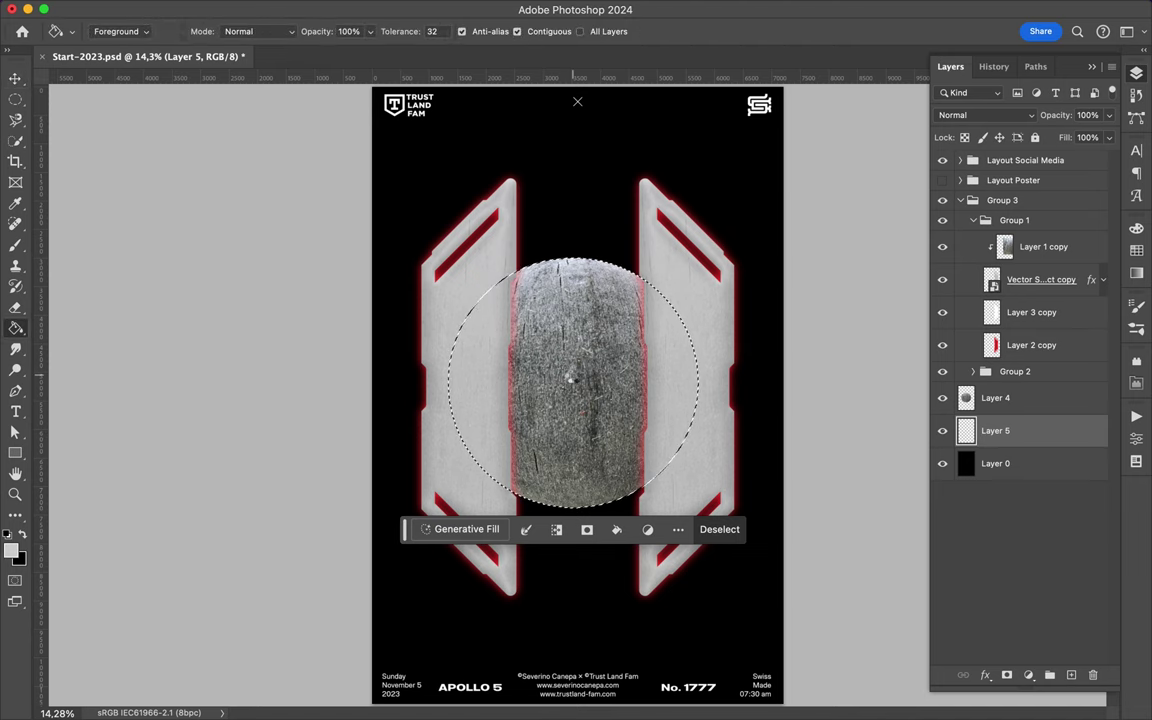
pyautogui.press('m')
pyautogui.hotkey('ctrl', 'd')
pyautogui.click(1108, 137)
pyautogui.moveTo(1109, 160); pyautogui.dragTo(1078, 160)
# Lower the sphere Layer 4's fill to 48%.
pyautogui.click(1059, 400)
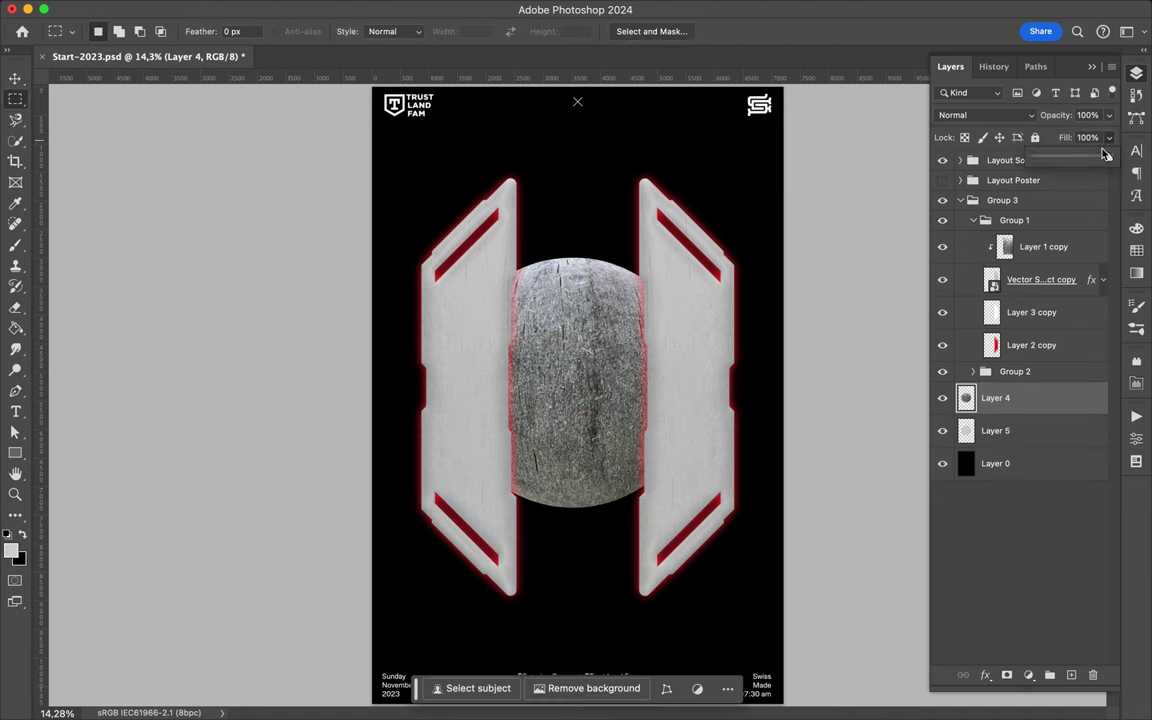
pyautogui.click(1108, 137)
pyautogui.moveTo(1108, 160); pyautogui.dragTo(1063, 162)
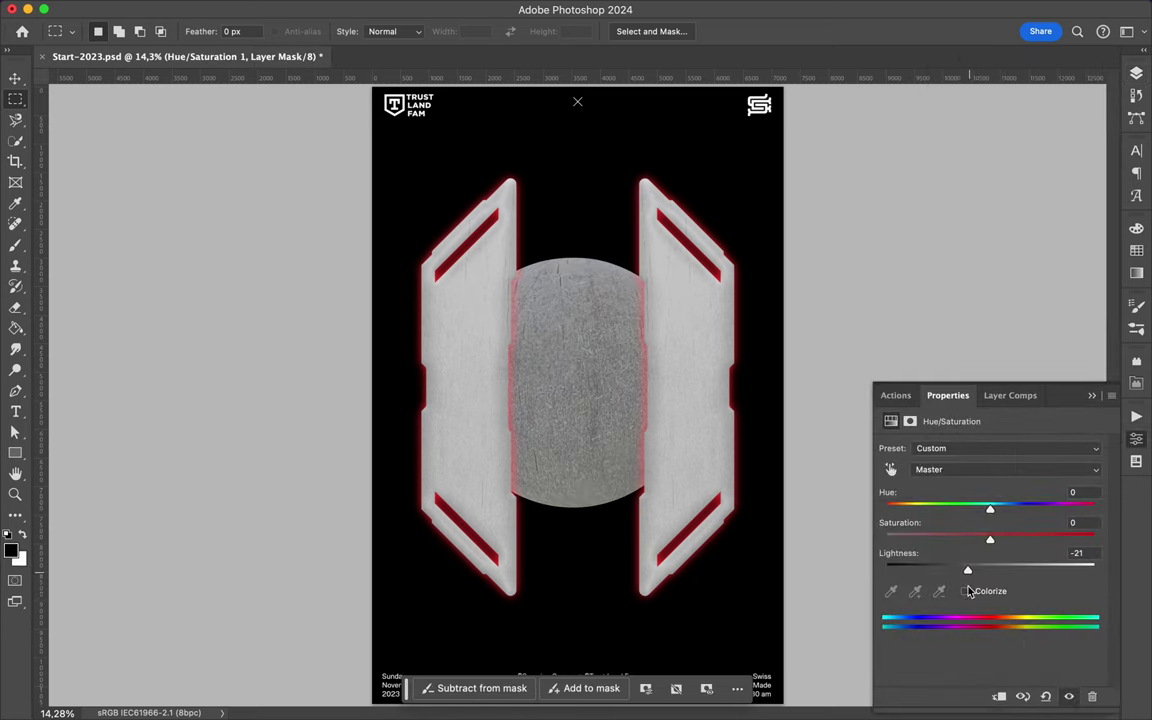
# Add a Levels adjustment with inputs 55, 0.75 and 236.
pyautogui.click(1030, 676)
pyautogui.click(1067, 515)
pyautogui.moveTo(933, 573); pyautogui.dragTo(947, 567)
pyautogui.moveTo(1098, 567); pyautogui.dragTo(1084, 567)
pyautogui.moveTo(1012, 567); pyautogui.dragTo(1031, 571)
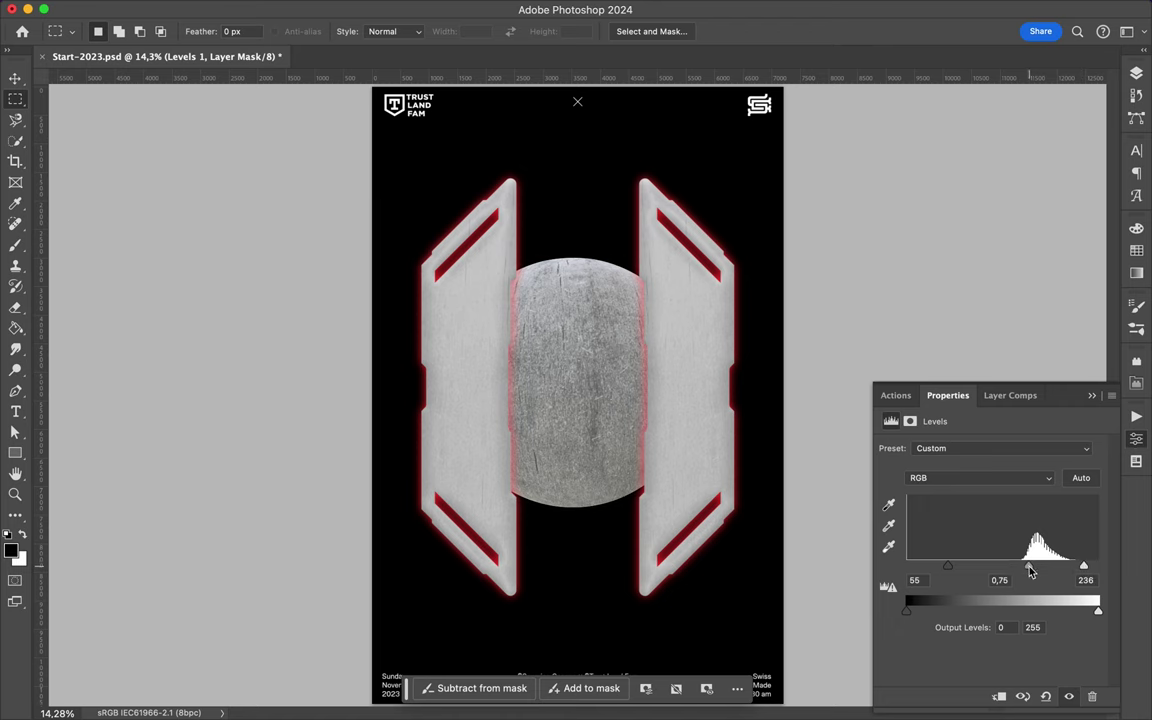
pyautogui.click(1136, 73)
# Duplicate the red accent Layer 2 copy and move it out of the group.
pyautogui.click(1025, 345)
pyautogui.hotkey('ctrl', 'j')
pyautogui.moveTo(1022, 377); pyautogui.dragTo(1010, 415)
pyautogui.click(973, 220)
pyautogui.click(975, 240)
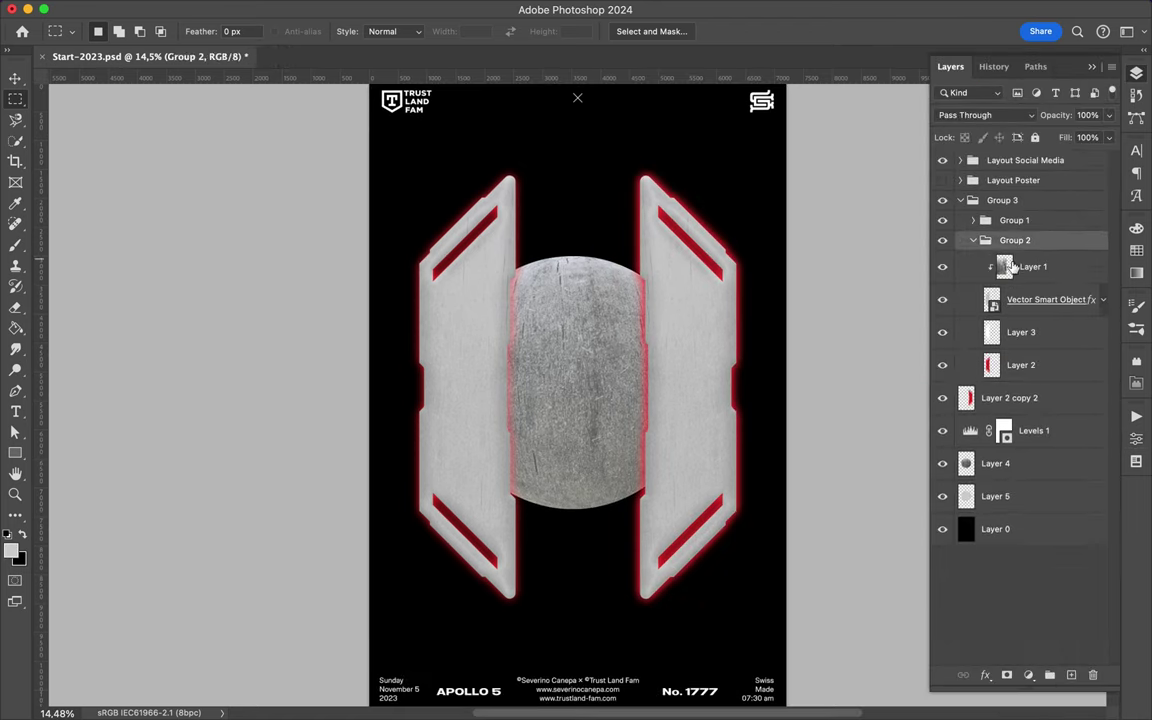
# Duplicate the red accents, nudge both copies inward toward the sphere, and merge them.
pyautogui.hotkey('ctrl', 'j')
pyautogui.click(975, 240)
pyautogui.press('v')
pyautogui.moveTo(453, 320); pyautogui.dragTo(490, 320)
pyautogui.click(1009, 299)
pyautogui.moveTo(708, 386); pyautogui.dragTo(673, 386)
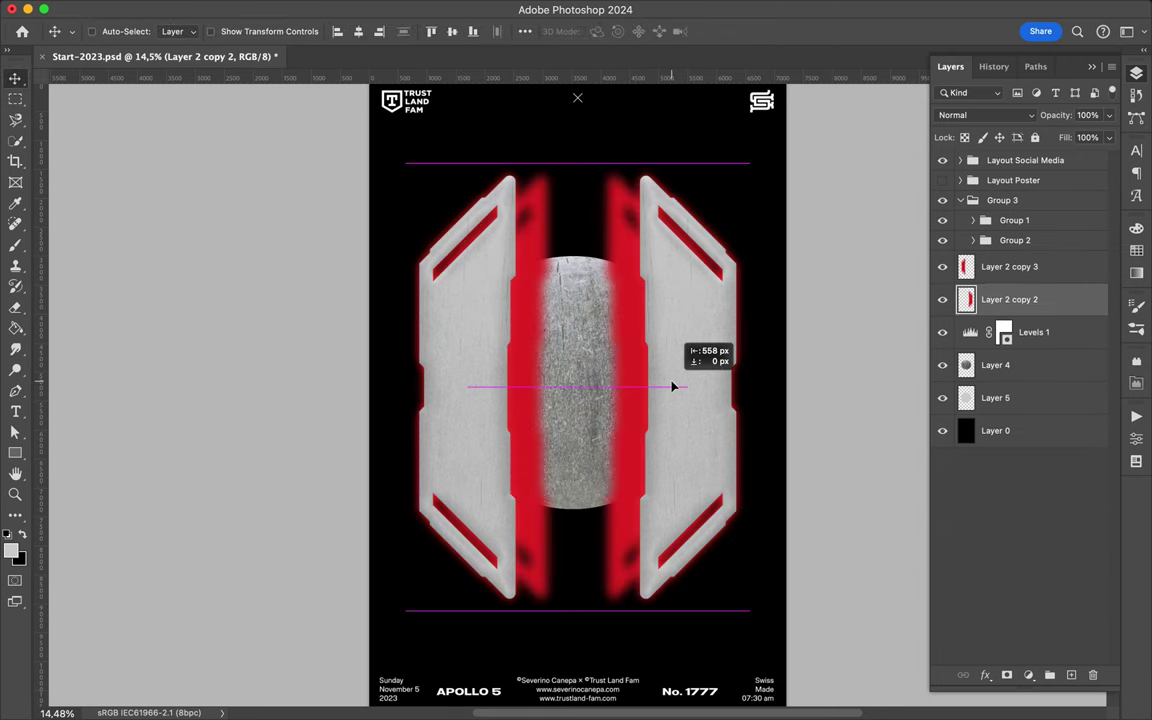
pyautogui.keyDown('shift'); pyautogui.click(1000, 266); pyautogui.keyUp('shift')
pyautogui.hotkey('ctrl', 'e')
# Apply Spherize twice to the merged red layer and scale it to about 57%.
pyautogui.click(401, 9)
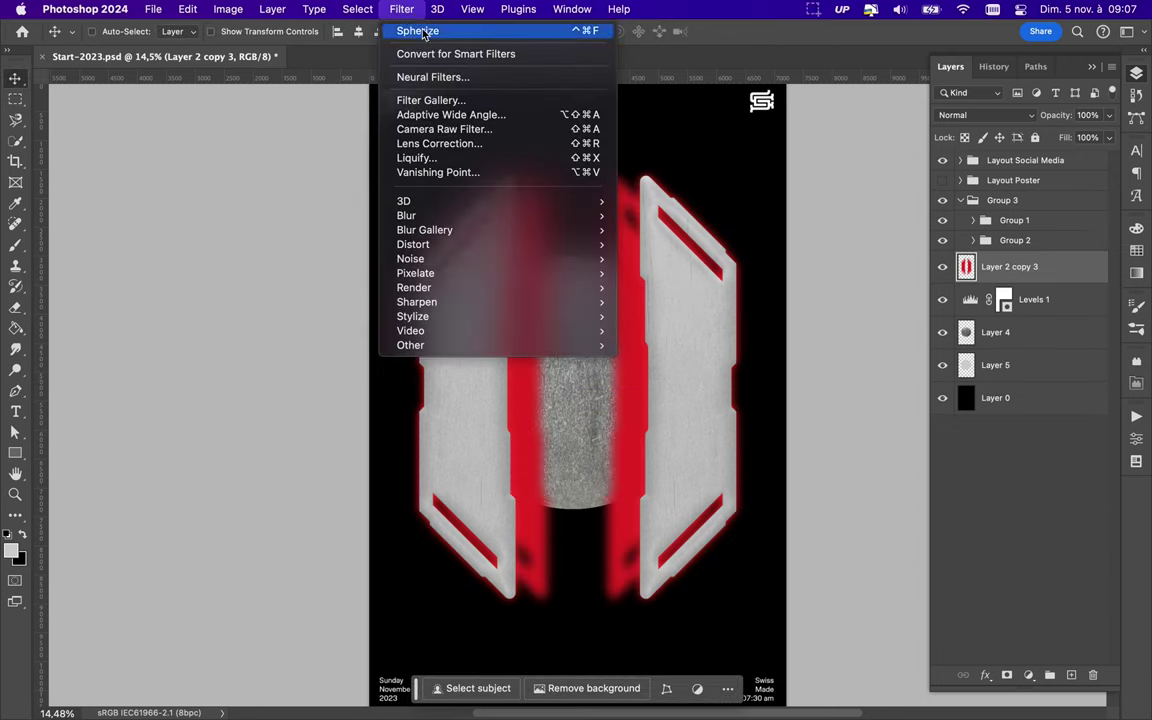
pyautogui.click(420, 31)
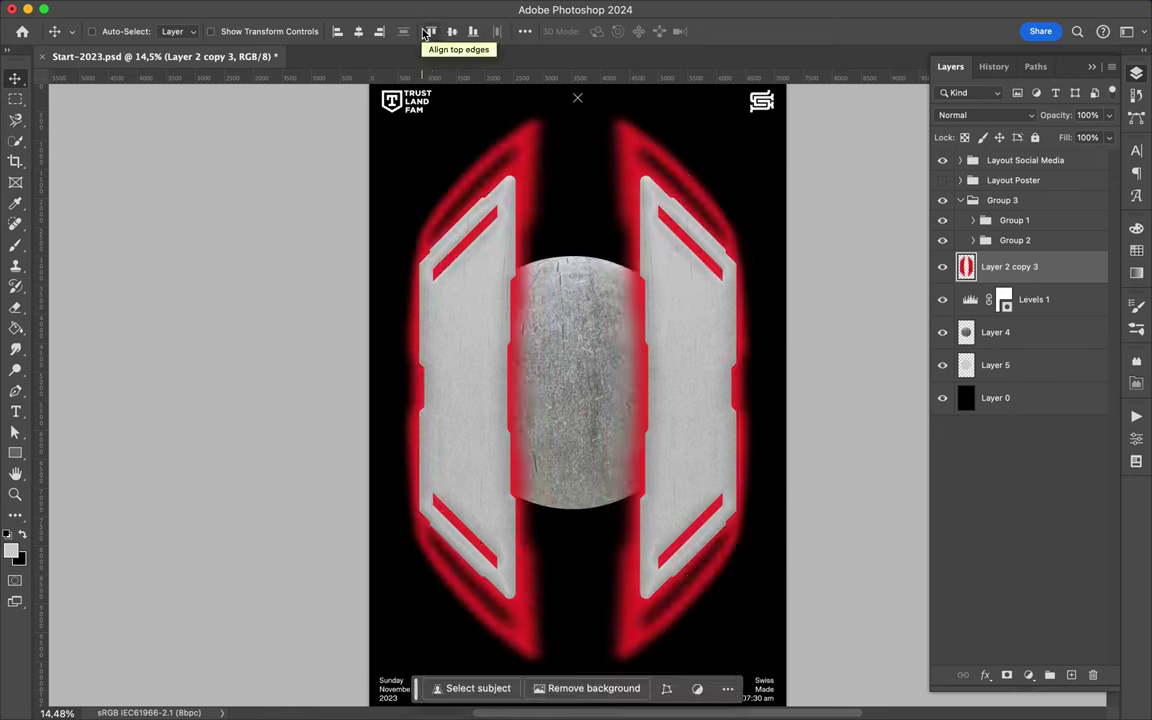
pyautogui.click(403, 9)
pyautogui.click(370, 29)
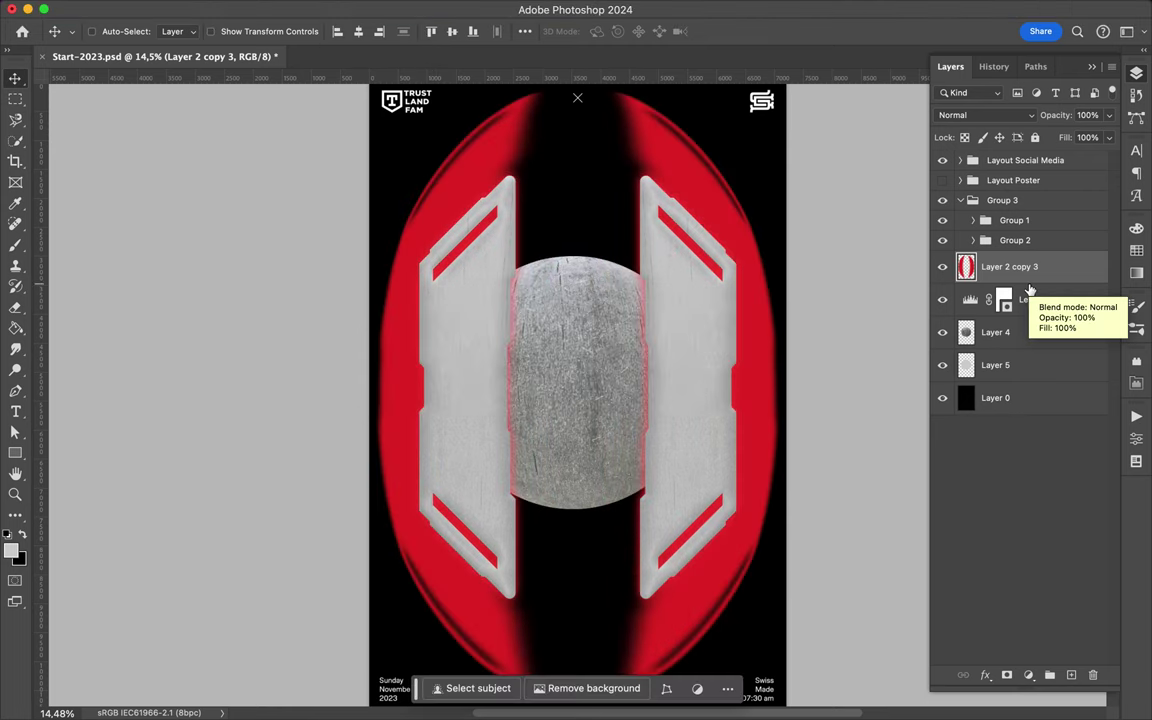
pyautogui.hotkey('ctrl', 't')
pyautogui.moveTo(784, 395); pyautogui.dragTo(725, 395)
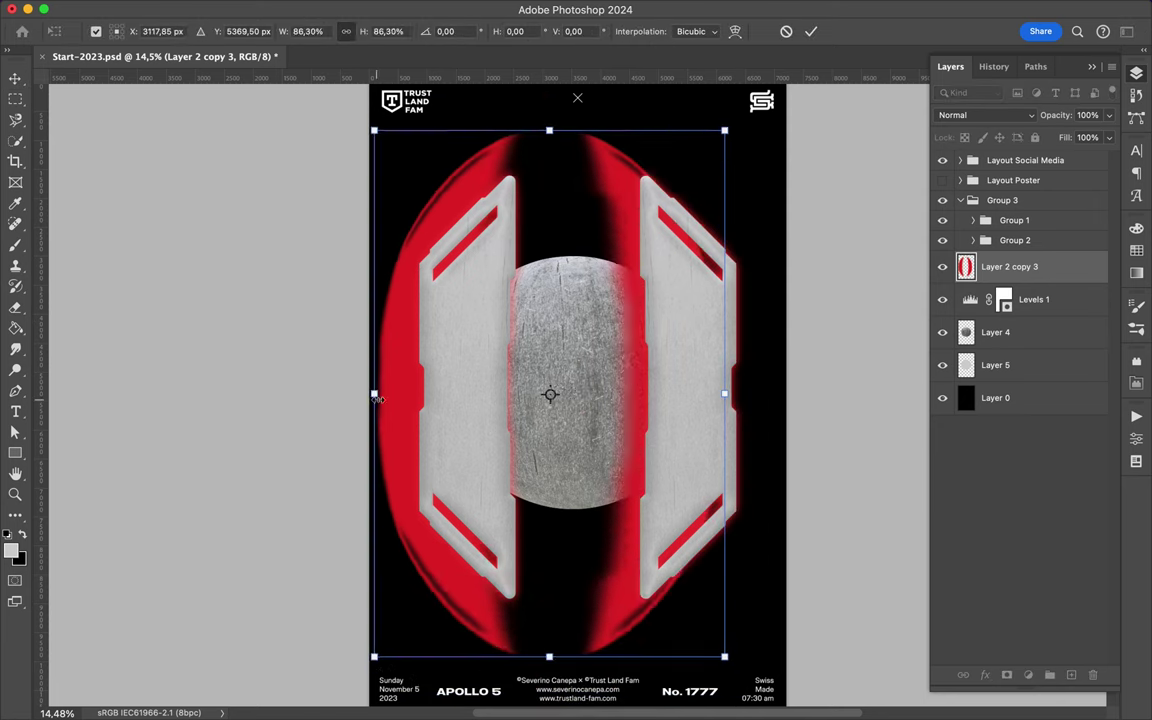
pyautogui.moveTo(373, 395); pyautogui.dragTo(463, 398)
pyautogui.moveTo(728, 395); pyautogui.dragTo(694, 393)
pyautogui.press('Return')
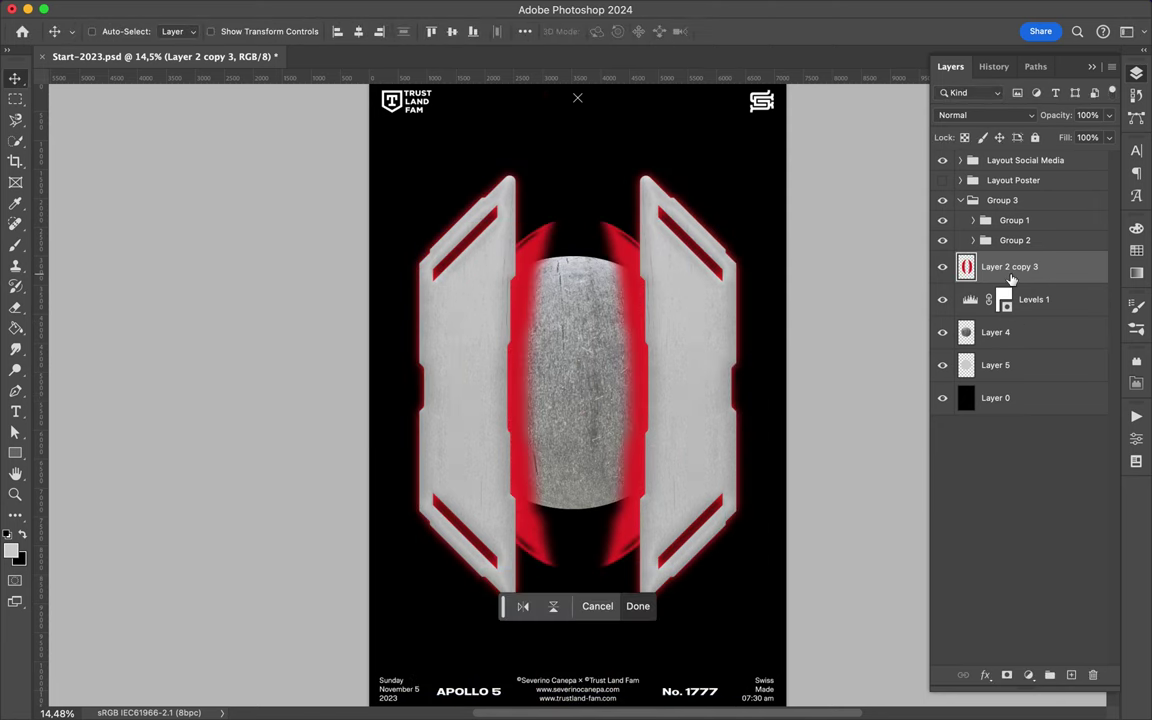
# Place the red glow over the sphere and blend it with Vivid Light.
pyautogui.moveTo(1010, 267); pyautogui.dragTo(1015, 315)
pyautogui.hotkey('ctrl', 'z')
pyautogui.hotkey('ctrl', 'e')
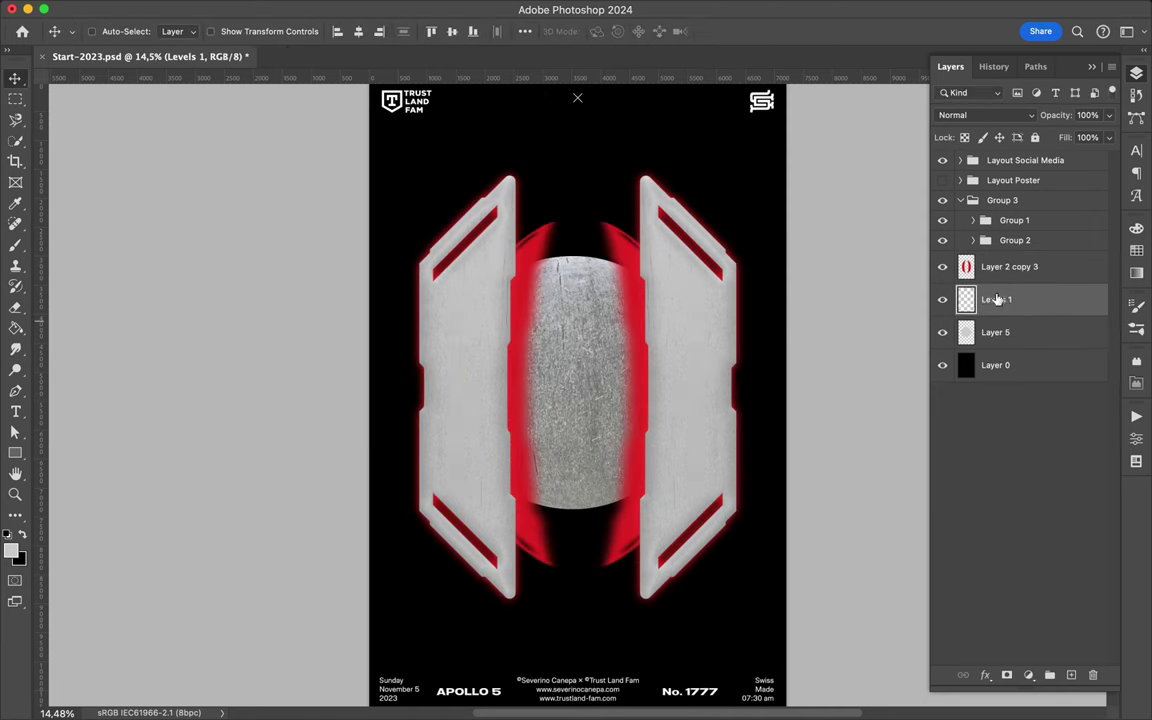
pyautogui.moveTo(1010, 266); pyautogui.dragTo(1005, 328)
pyautogui.click(985, 115)
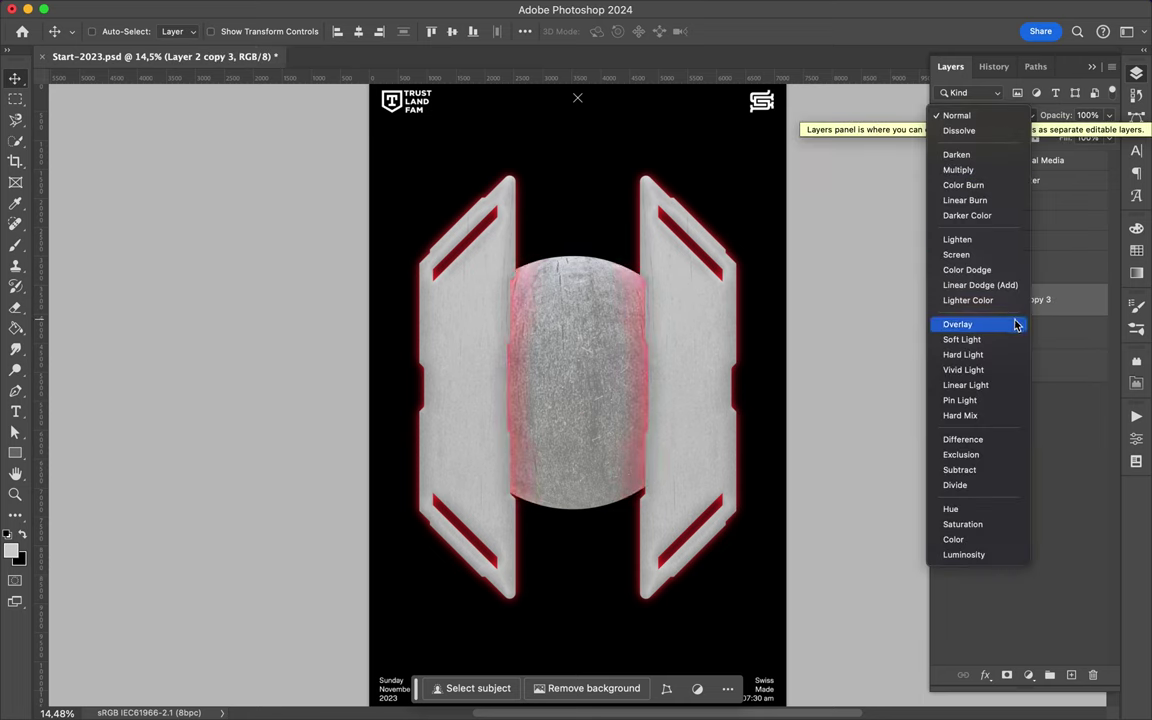
pyautogui.click(960, 369)
# Add a Multiply copy of the red glow with lower fill, then save the poster.
pyautogui.hotkey('ctrl', 'j')
pyautogui.click(985, 115)
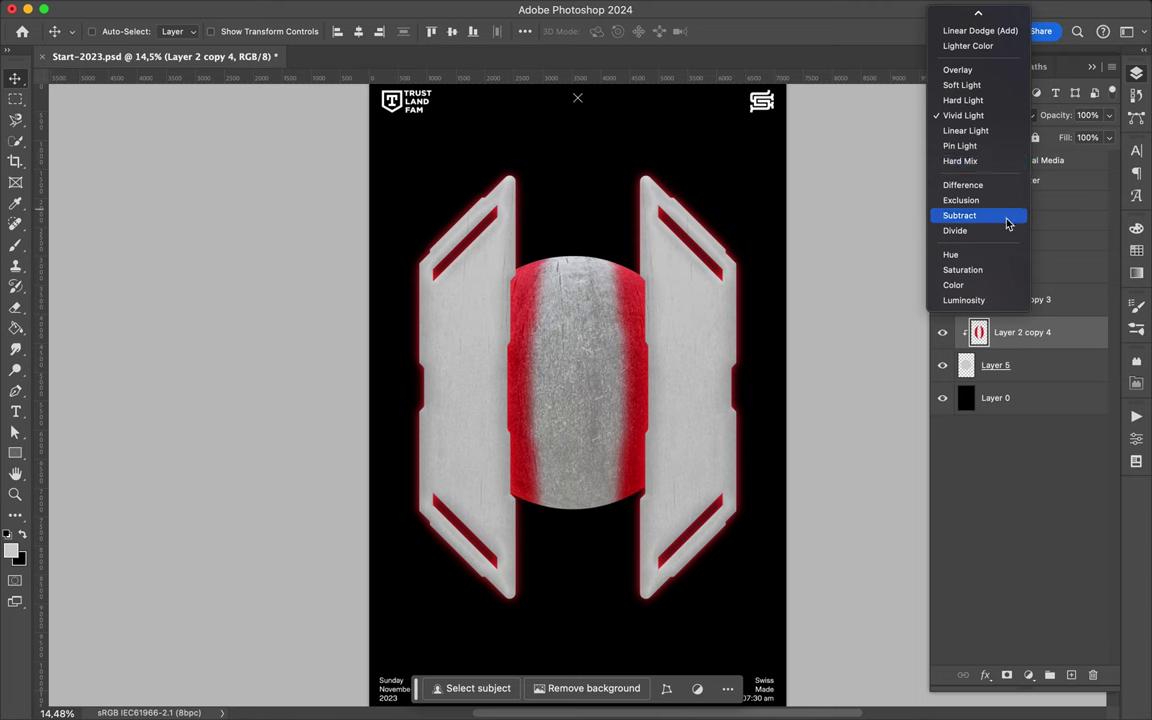
pyautogui.click(975, 72)
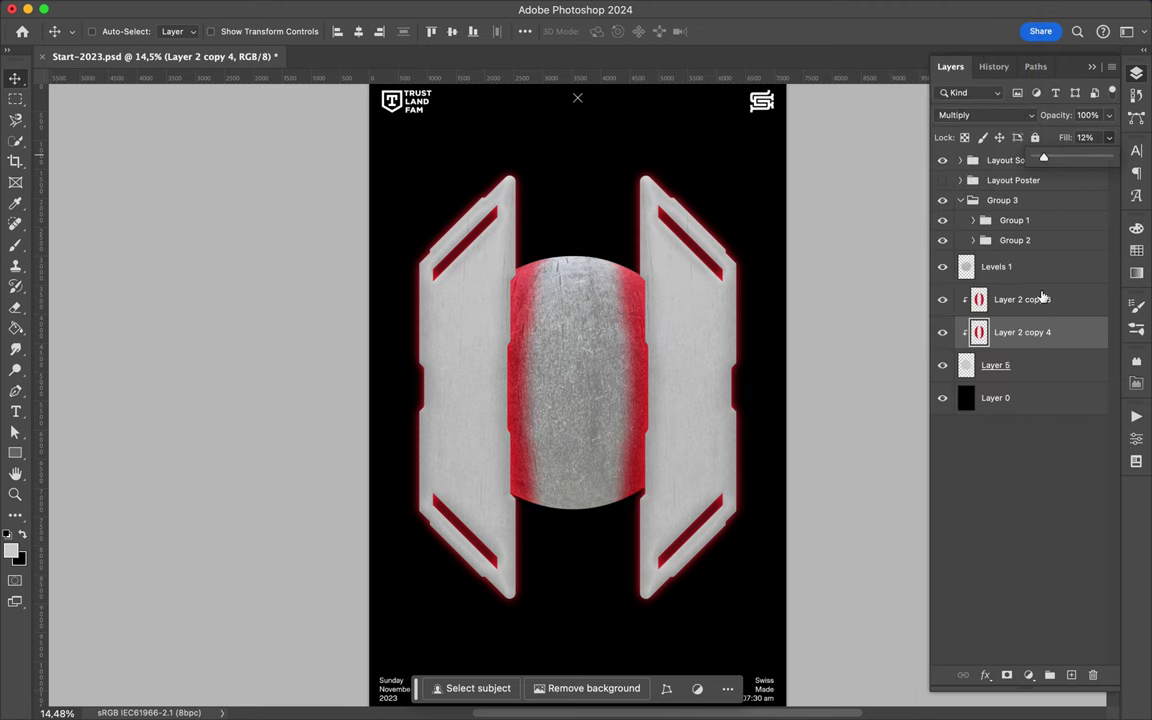
pyautogui.click(1022, 299)
pyautogui.moveTo(1108, 137); pyautogui.dragTo(1097, 161)
pyautogui.hotkey('ctrl', 's')
# In Illustrator, start a new angular pen path above the panel shape.
pyautogui.click(541, 705)
pyautogui.scroll(3, 774, 265)
pyautogui.scroll(-3, 746, 188)
pyautogui.press('p')
pyautogui.click(779, 184)
pyautogui.click(727, 184)
pyautogui.moveTo(718, 192); pyautogui.dragTo(685, 205)
pyautogui.click(680, 264)
pyautogui.click(680, 412)
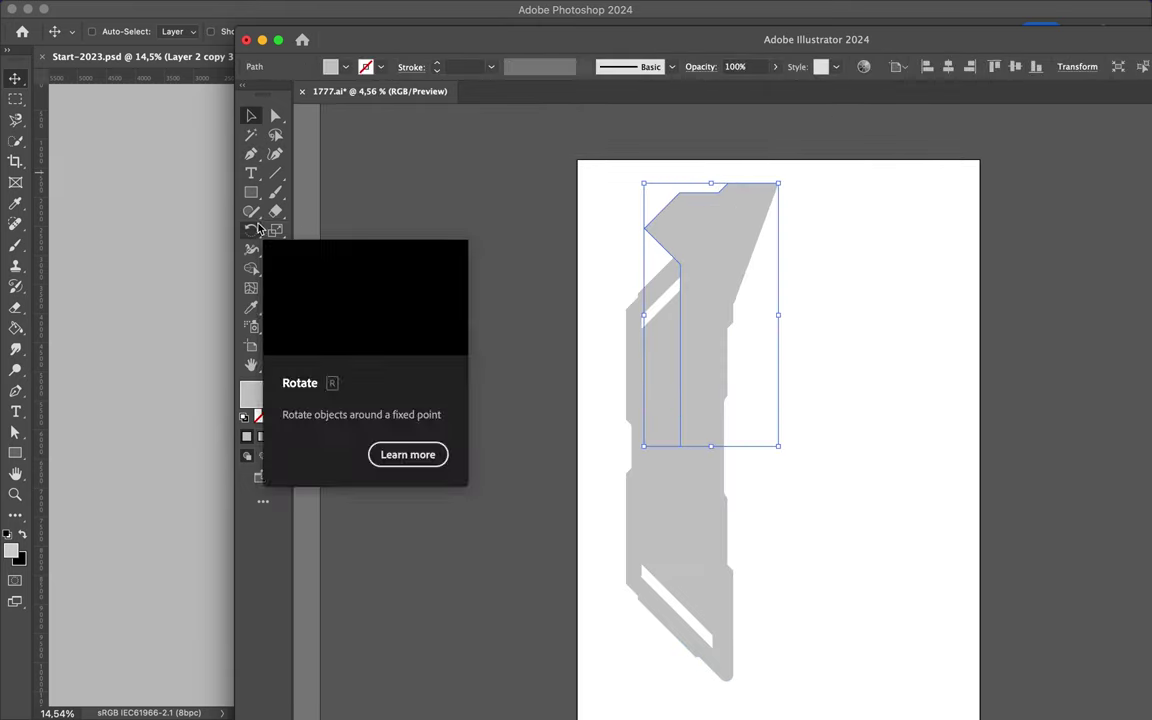
# Mirror copies of the panel half, top to bottom and left to right, with the Reflect tool.
pyautogui.moveTo(251, 230); pyautogui.dragTo(306, 261)
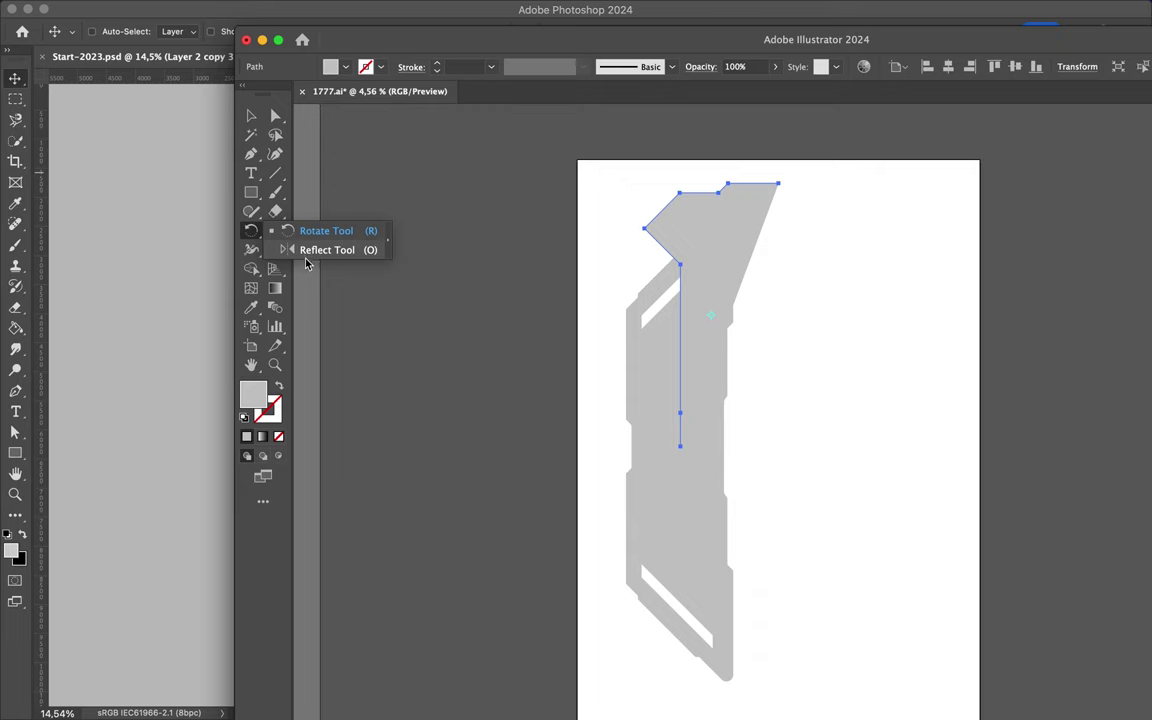
pyautogui.moveTo(306, 261); pyautogui.dragTo(320, 250)
pyautogui.keyDown('alt'); pyautogui.moveTo(700, 404); pyautogui.dragTo(728, 648); pyautogui.keyUp('alt')
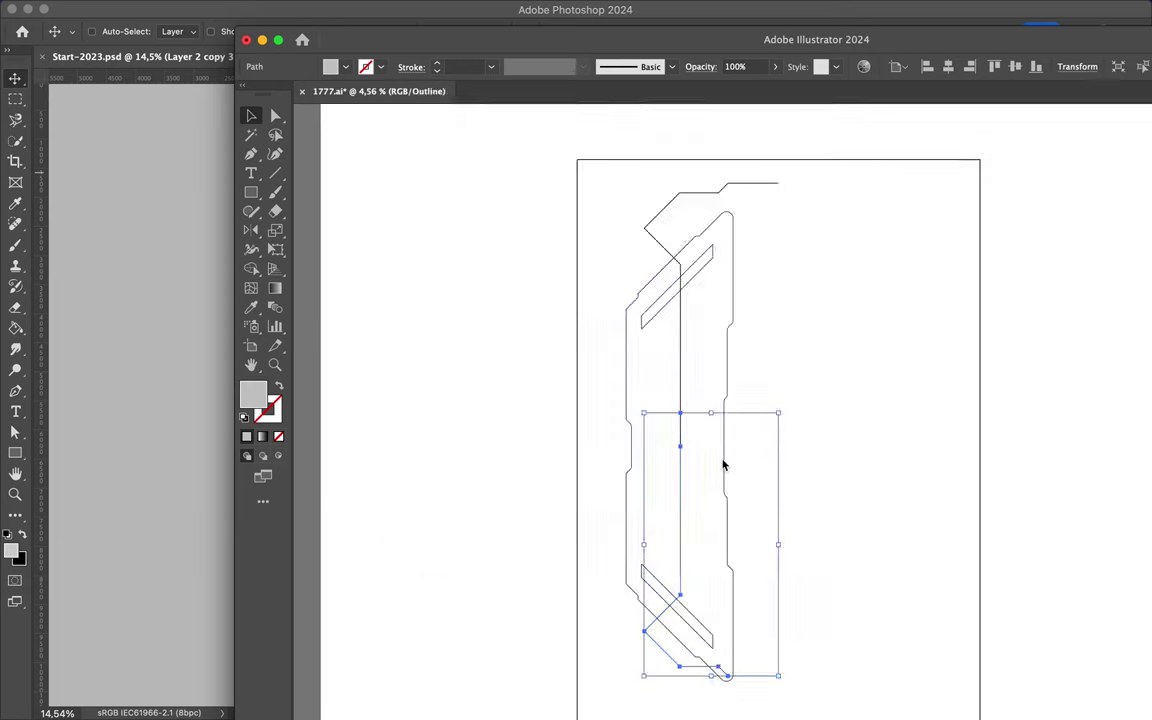
pyautogui.press('v')
pyautogui.click(770, 221)
pyautogui.click(687, 653)
pyautogui.press('o')
pyautogui.click(778, 183)
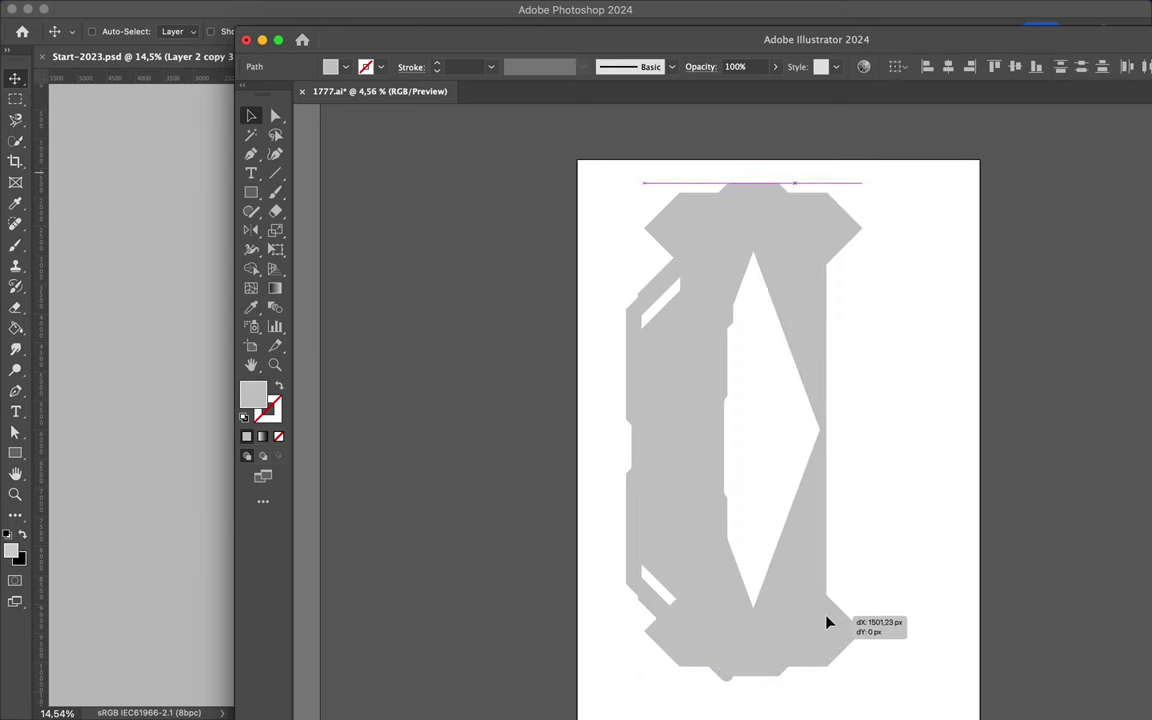
pyautogui.keyDown('alt'); pyautogui.moveTo(828, 620); pyautogui.dragTo(874, 620); pyautogui.keyUp('alt')
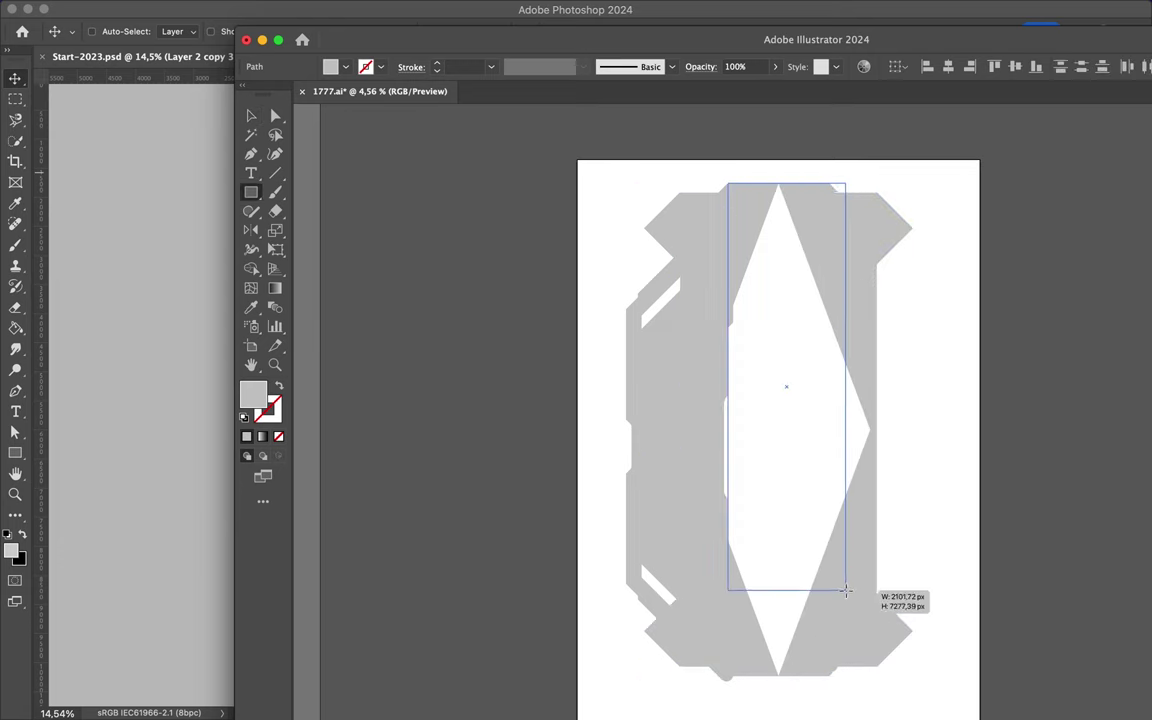
# Fill the central diamond gap with rectangles and resize the inner rectangle to fit.
pyautogui.moveTo(729, 189); pyautogui.dragTo(828, 673)
pyautogui.moveTo(701, 287)
pyautogui.mouseDown()
pyautogui.moveTo(832, 558)
pyautogui.moveTo(872, 569)
pyautogui.mouseUp()
pyautogui.press('v')
pyautogui.press('super+a')
pyautogui.moveTo(679, 231); pyautogui.dragTo(837, 252)
pyautogui.press('super+z')
pyautogui.moveTo(792, 571)
pyautogui.mouseDown()
pyautogui.moveTo(900, 427)
pyautogui.moveTo(870, 436)
pyautogui.mouseUp()
pyautogui.moveTo(1043, 432); pyautogui.dragTo(1055, 430)
# Give all the backdrop shapes a #222222 near-black fill.
pyautogui.press('super+minus')
pyautogui.press('super+a')
pyautogui.doubleClick(925, 37)
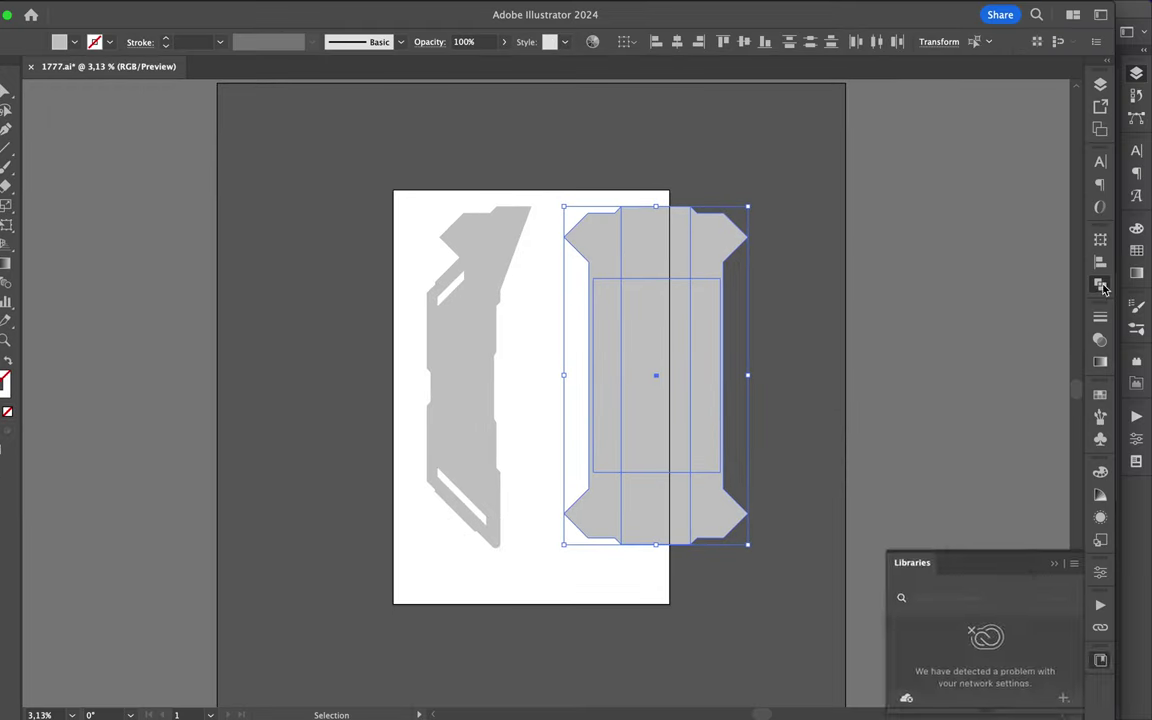
pyautogui.doubleClick(374, 433)
pyautogui.write('222222')
pyautogui.press('Return')
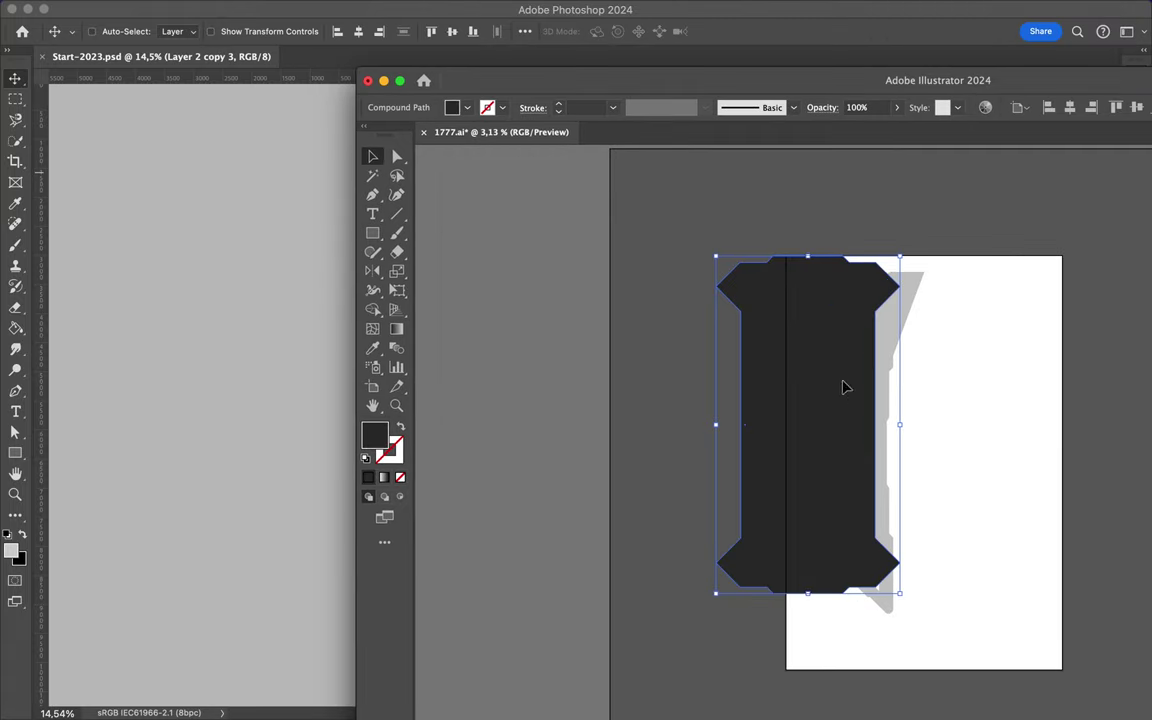
# Paste the backdrop into the Photoshop poster, scale it down, and move it beneath the sphere.
pyautogui.press('super+c')
pyautogui.press('super+Tab')
pyautogui.press('super+v')
pyautogui.moveTo(712, 396); pyautogui.dragTo(703, 394)
pyautogui.press('Return')
pyautogui.moveTo(1020, 299); pyautogui.dragTo(1000, 414)
pyautogui.click(1005, 268)
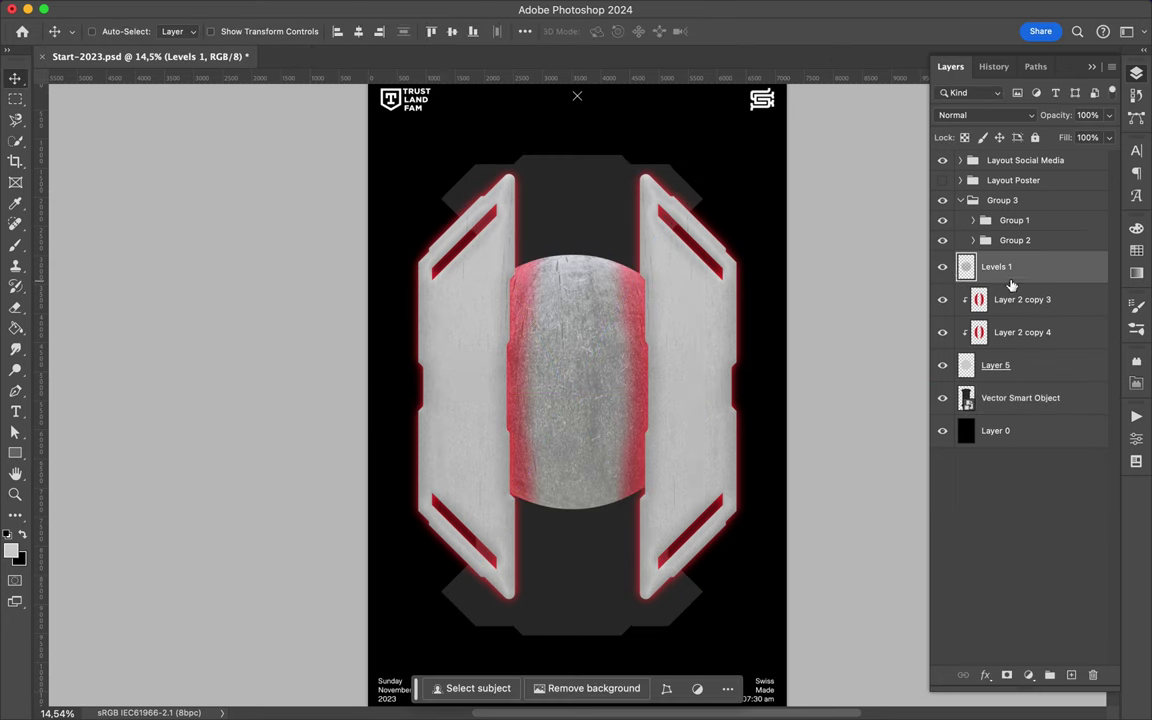
# Duplicate the backdrop smart object, add noise to the copy, and rasterize it.
pyautogui.keyDown('super'); pyautogui.click(581, 180); pyautogui.keyUp('super')
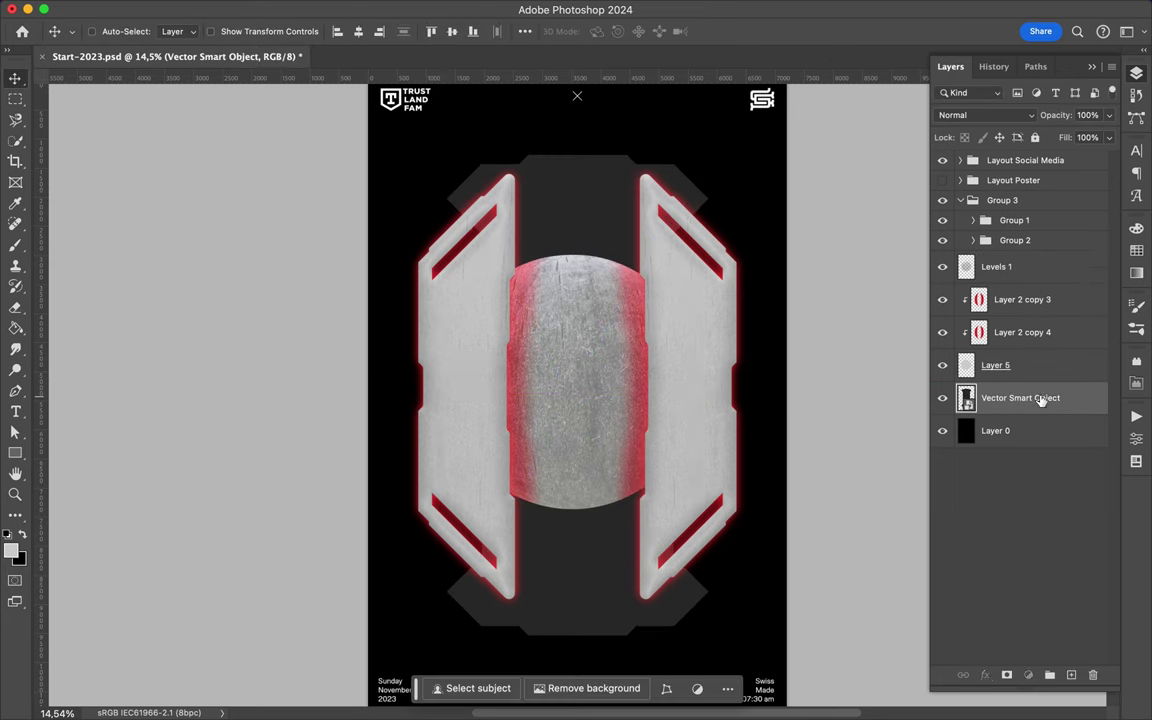
pyautogui.press('super+j')
pyautogui.click(401, 9)
pyautogui.click(674, 260)
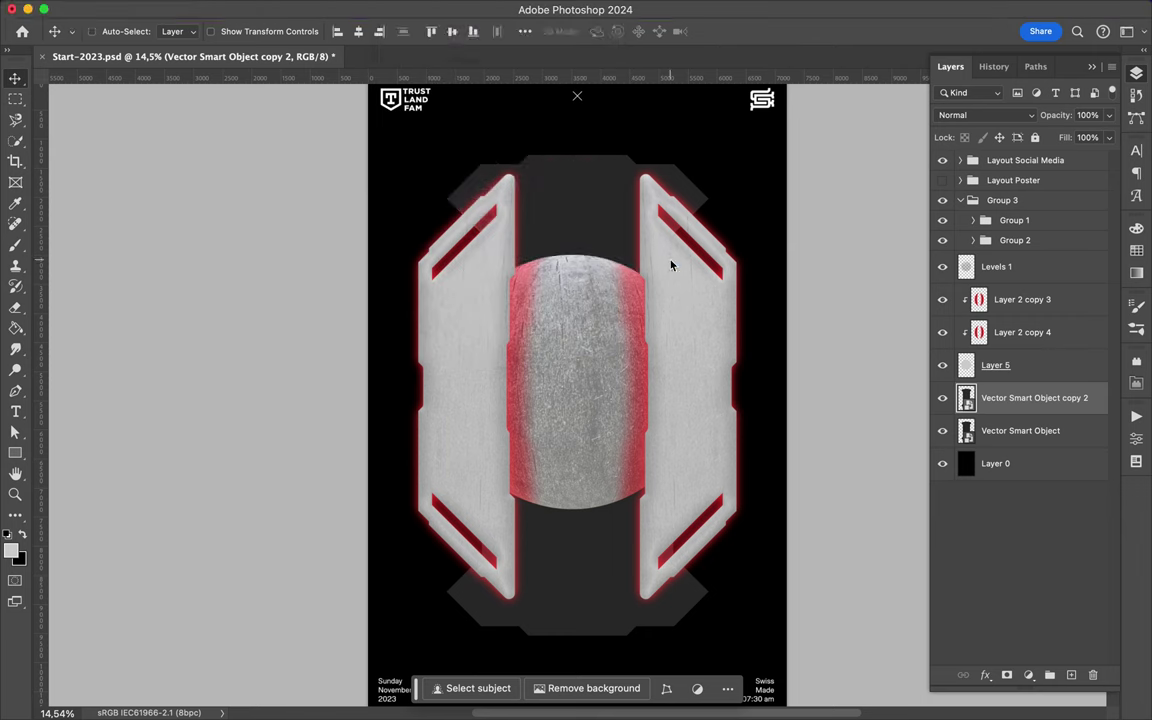
pyautogui.press('Return')
pyautogui.rightClick(1090, 401)
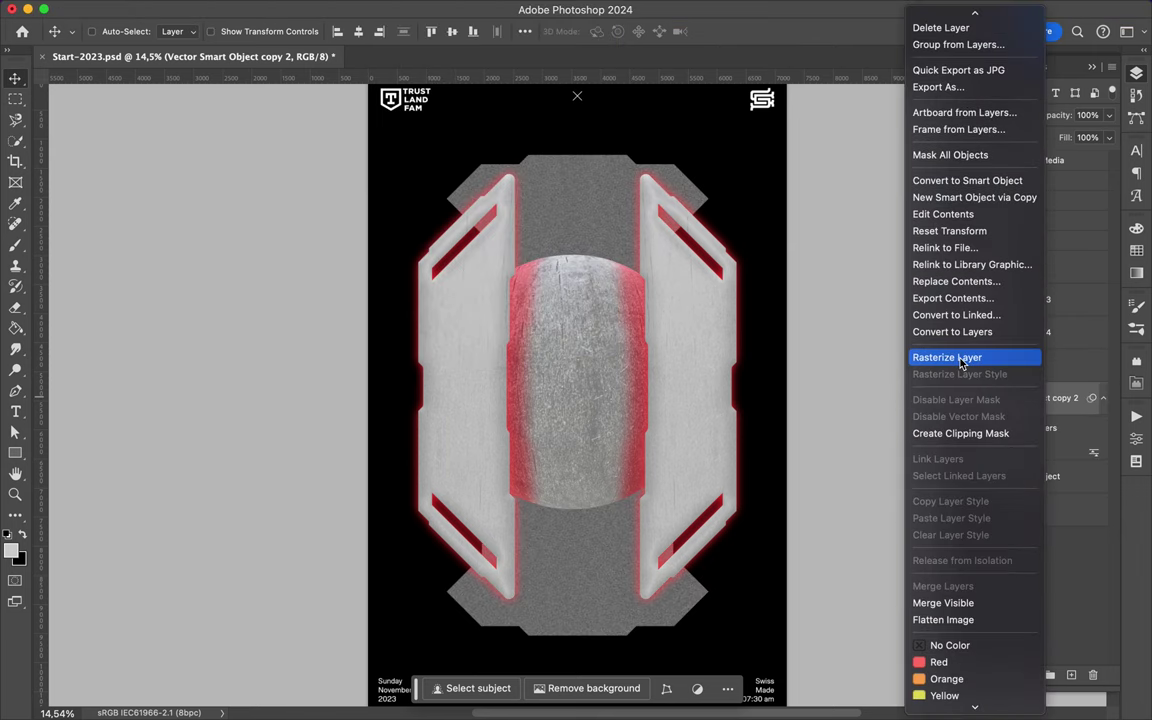
pyautogui.click(959, 357)
# Stretch the noise layer wider and clip it to the backdrop with Color Dodge at 64% fill.
pyautogui.scroll(-2, 590, 418)
pyautogui.press('super+t')
pyautogui.moveTo(758, 394); pyautogui.dragTo(975, 395)
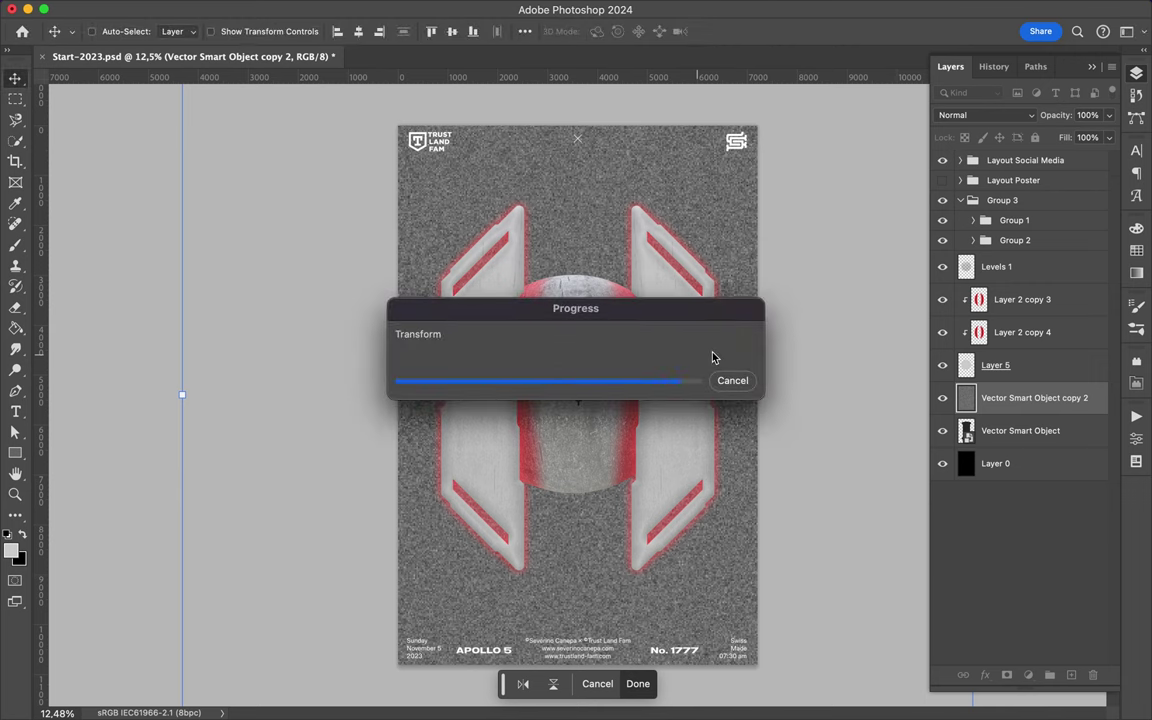
pyautogui.keyDown('alt'); pyautogui.click(1007, 414); pyautogui.keyUp('alt')
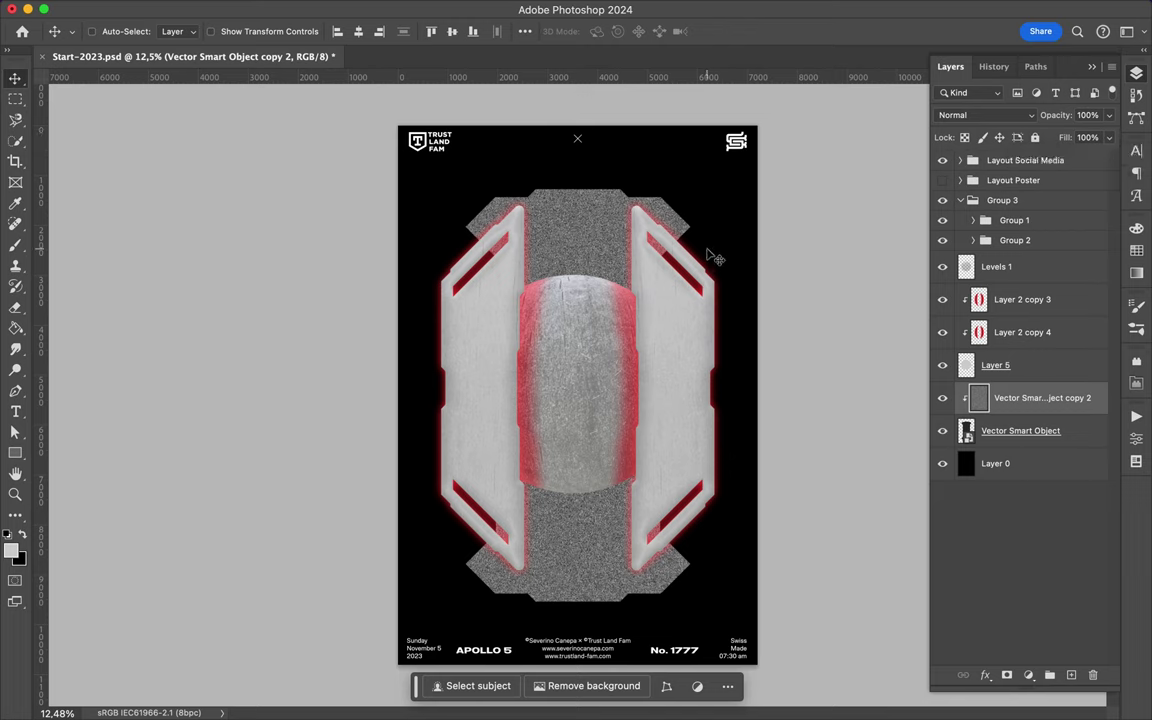
pyautogui.click(985, 115)
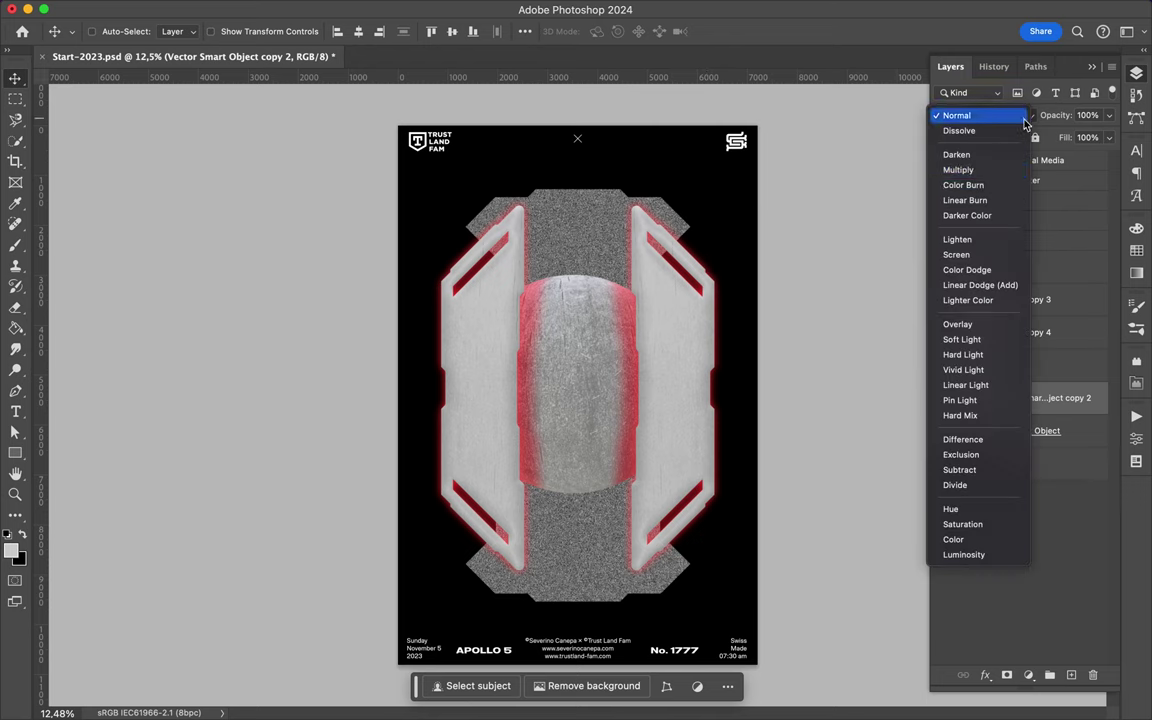
pyautogui.click(990, 265)
pyautogui.moveTo(1108, 138); pyautogui.dragTo(1072, 161)
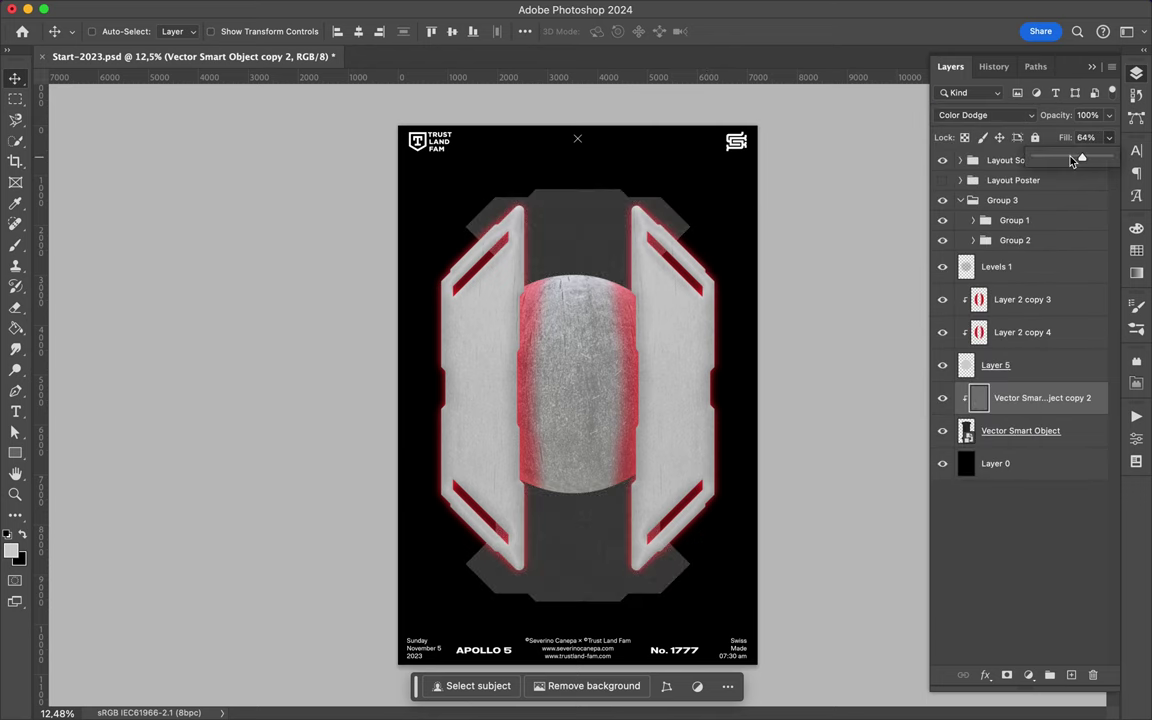
pyautogui.scroll(3, 470, 300)
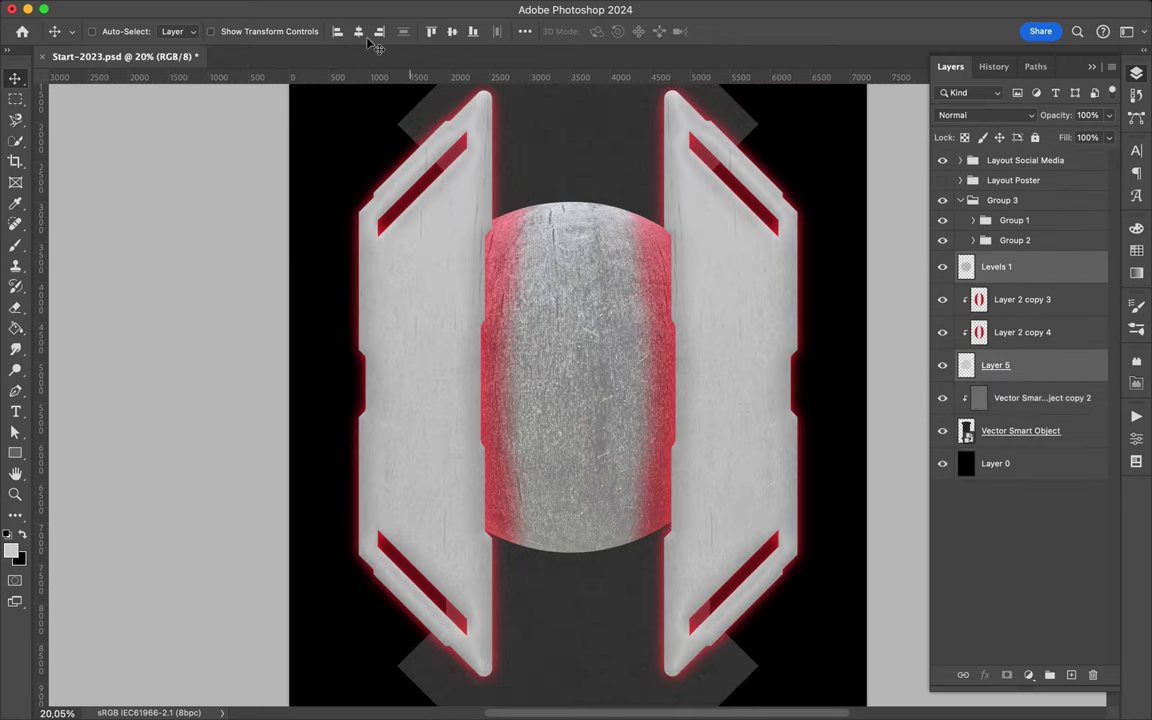
# Move the central sphere (Layer 5) down and stretch it slightly taller.
pyautogui.scroll(-2, 630, 236)
pyautogui.moveTo(583, 326); pyautogui.dragTo(583, 351)
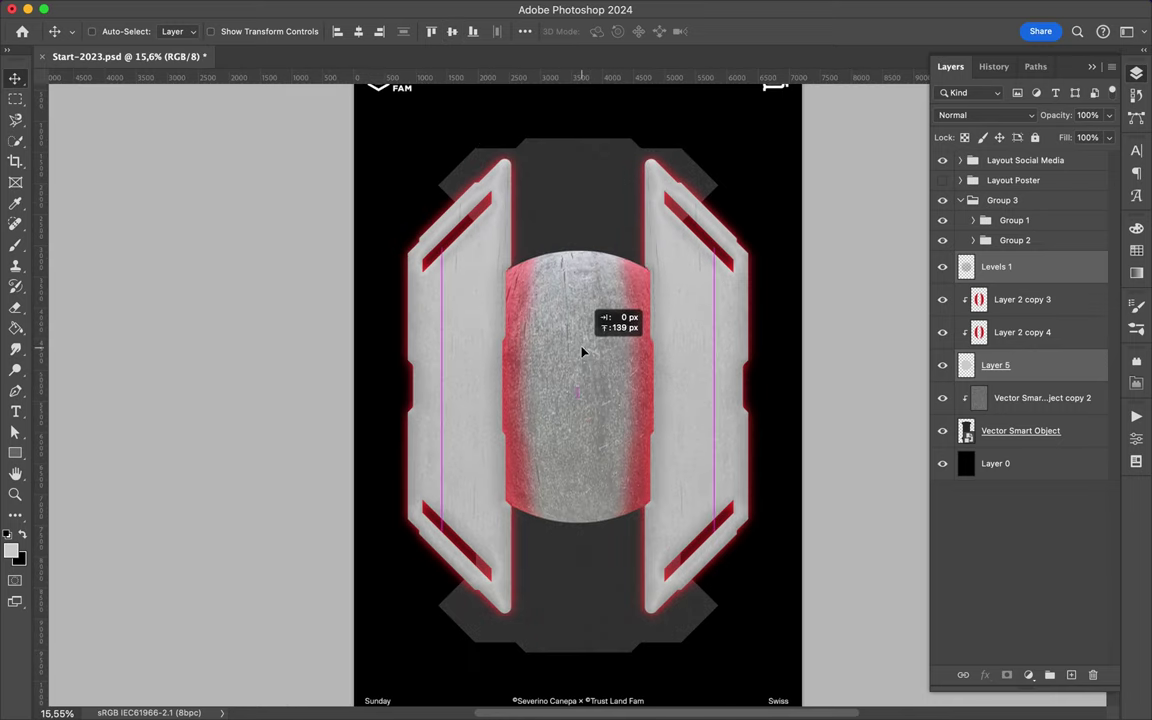
pyautogui.hotkey('ctrl', 't')
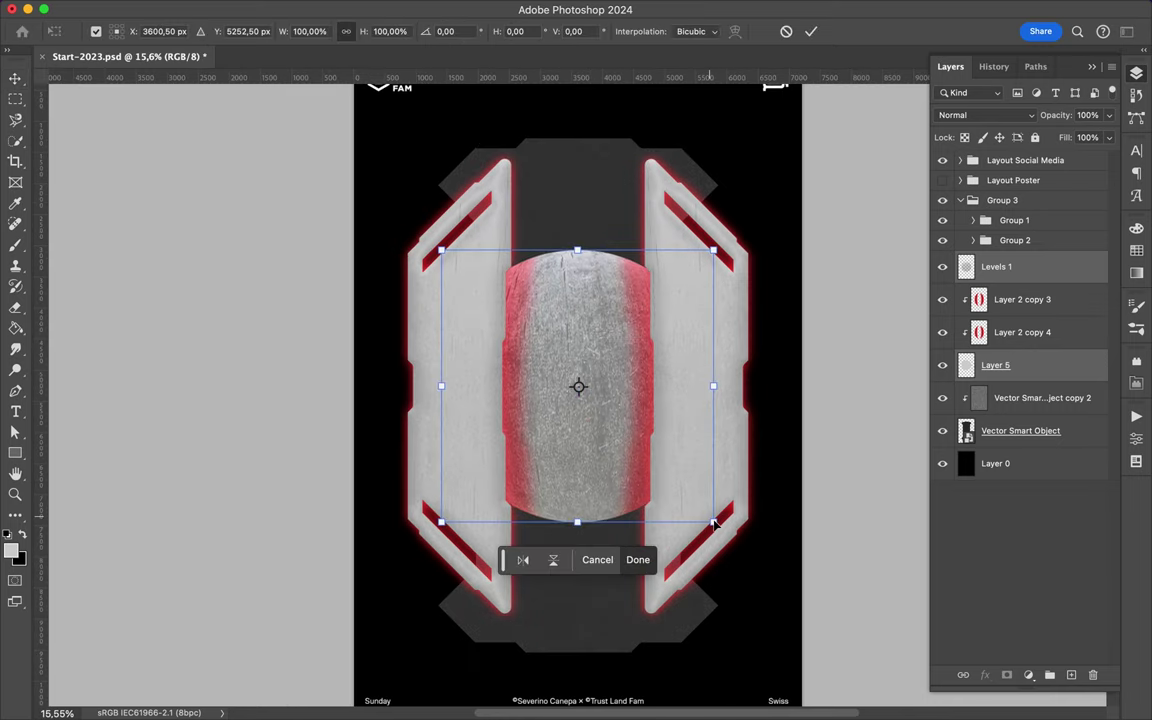
pyautogui.moveTo(721, 527); pyautogui.dragTo(727, 537)
pyautogui.press('Return')
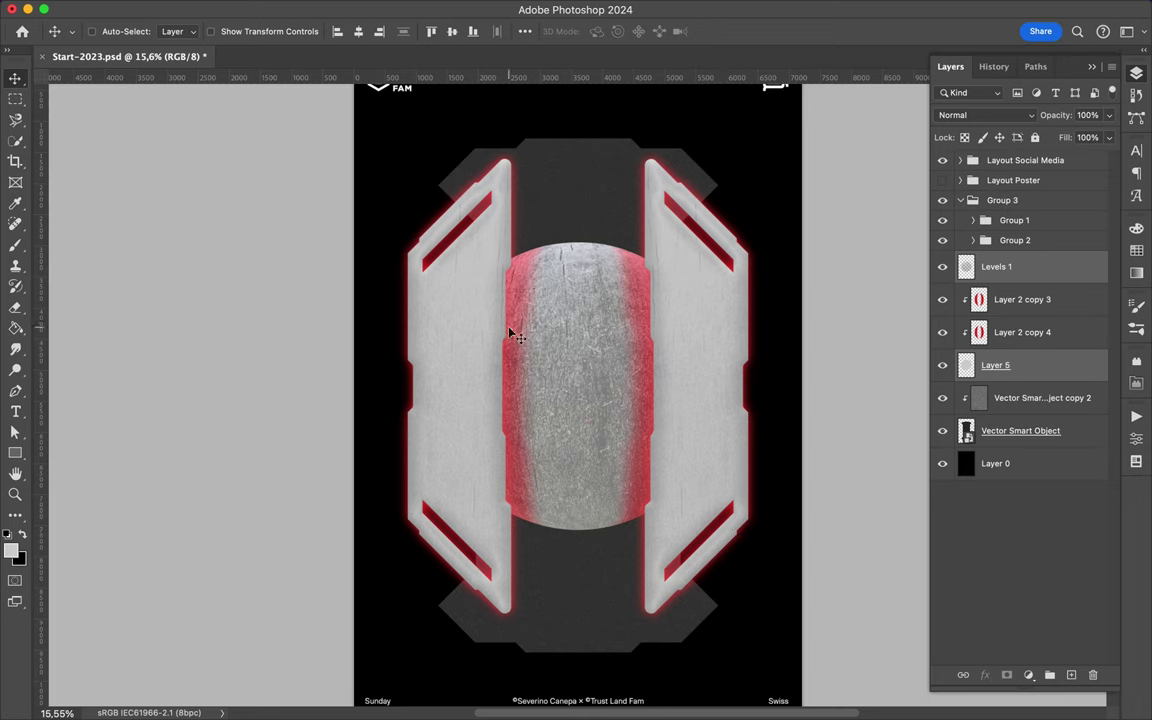
# Lower Levels 1 fill to 57% and Layer 2 copy 4 fill to 21%.
pyautogui.click(997, 266)
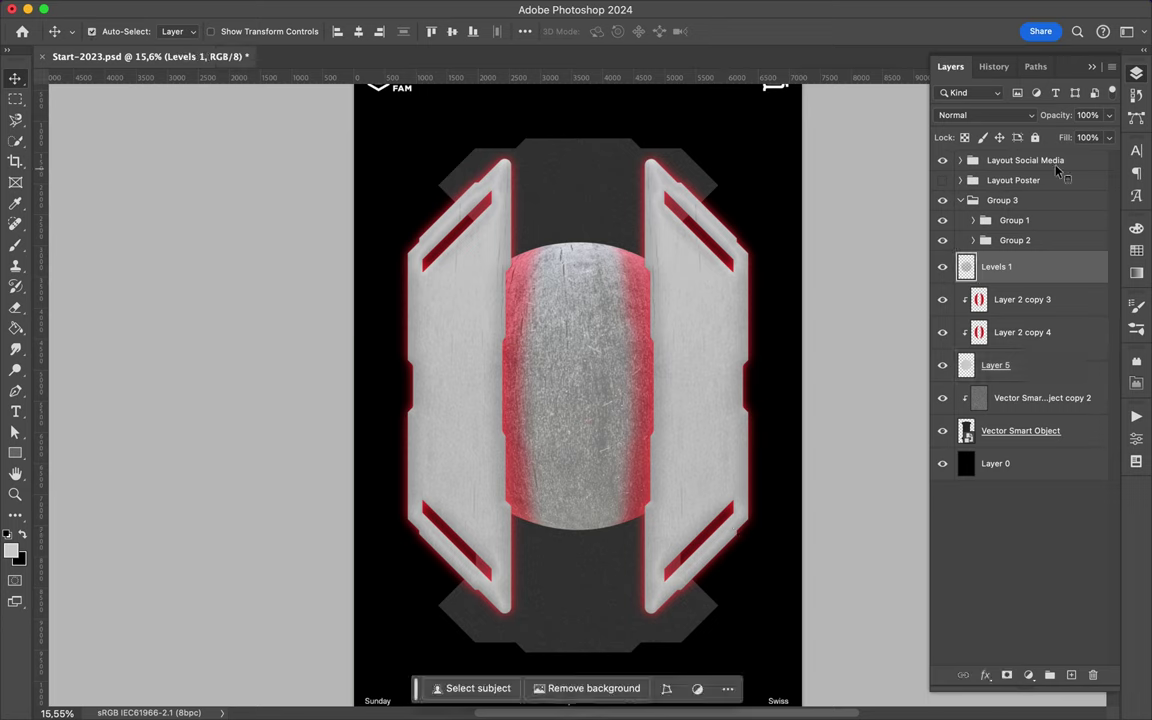
pyautogui.moveTo(1108, 137); pyautogui.dragTo(1078, 160)
pyautogui.click(1045, 299)
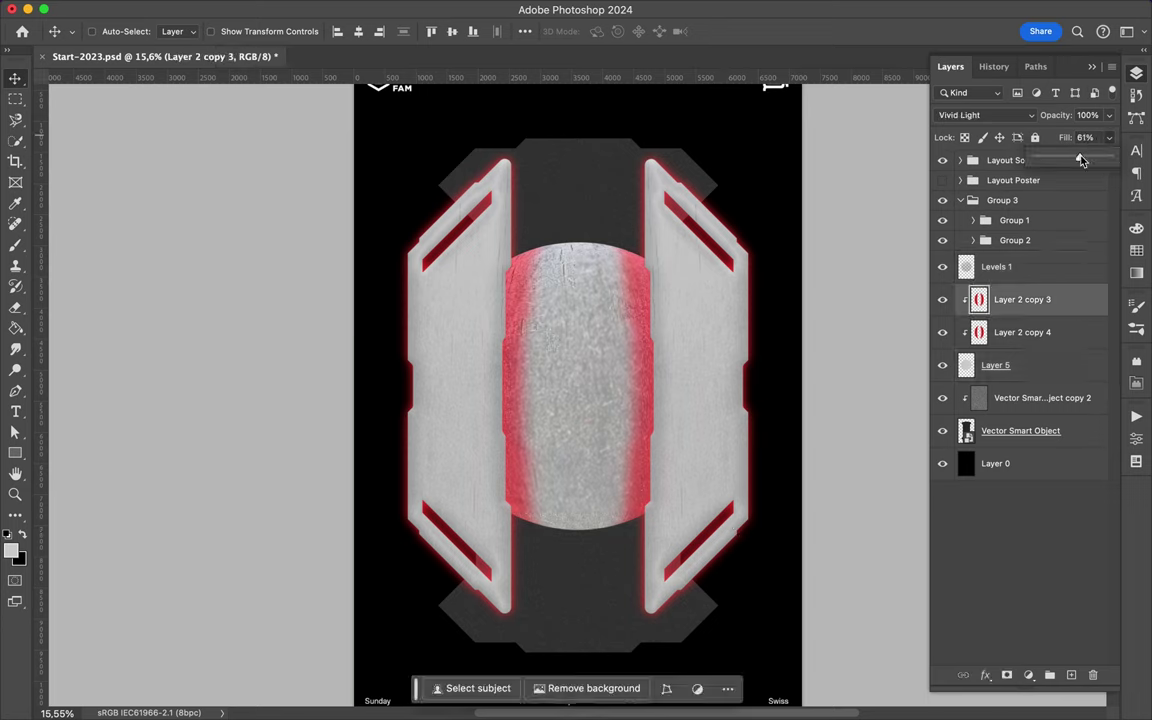
pyautogui.click(1044, 332)
pyautogui.moveTo(1108, 137)
pyautogui.mouseDown()
pyautogui.moveTo(1075, 163)
pyautogui.moveTo(1050, 160)
pyautogui.mouseUp()
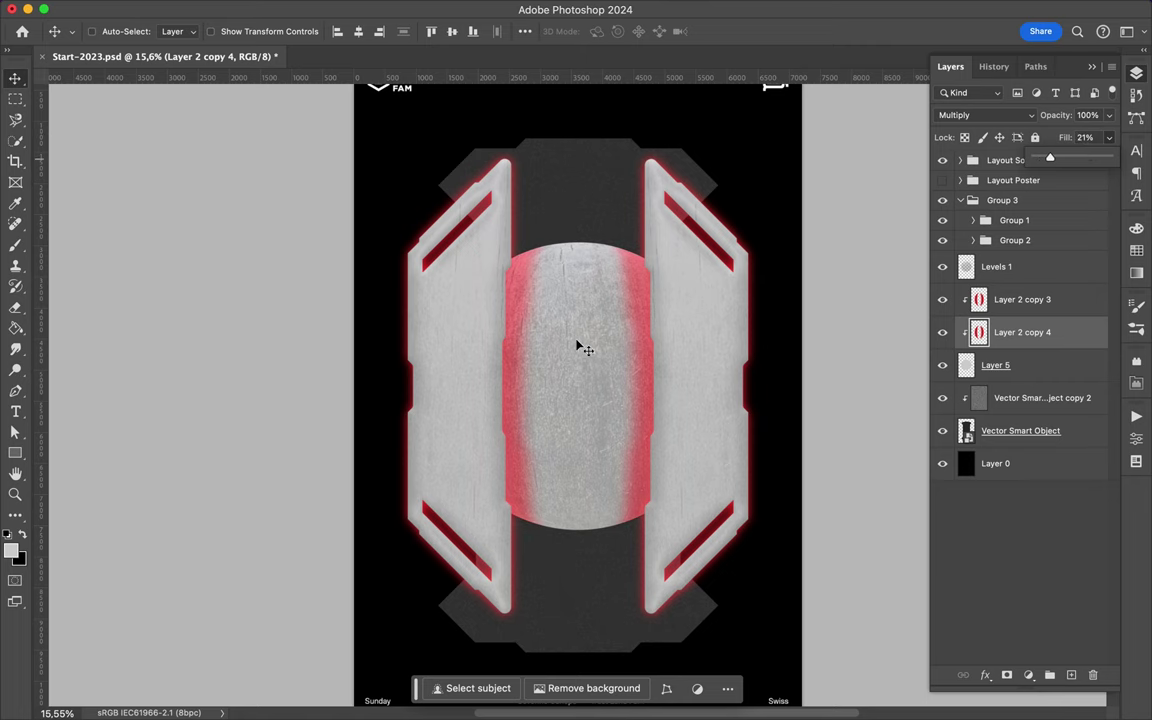
pyautogui.hotkey('ctrl', '0')
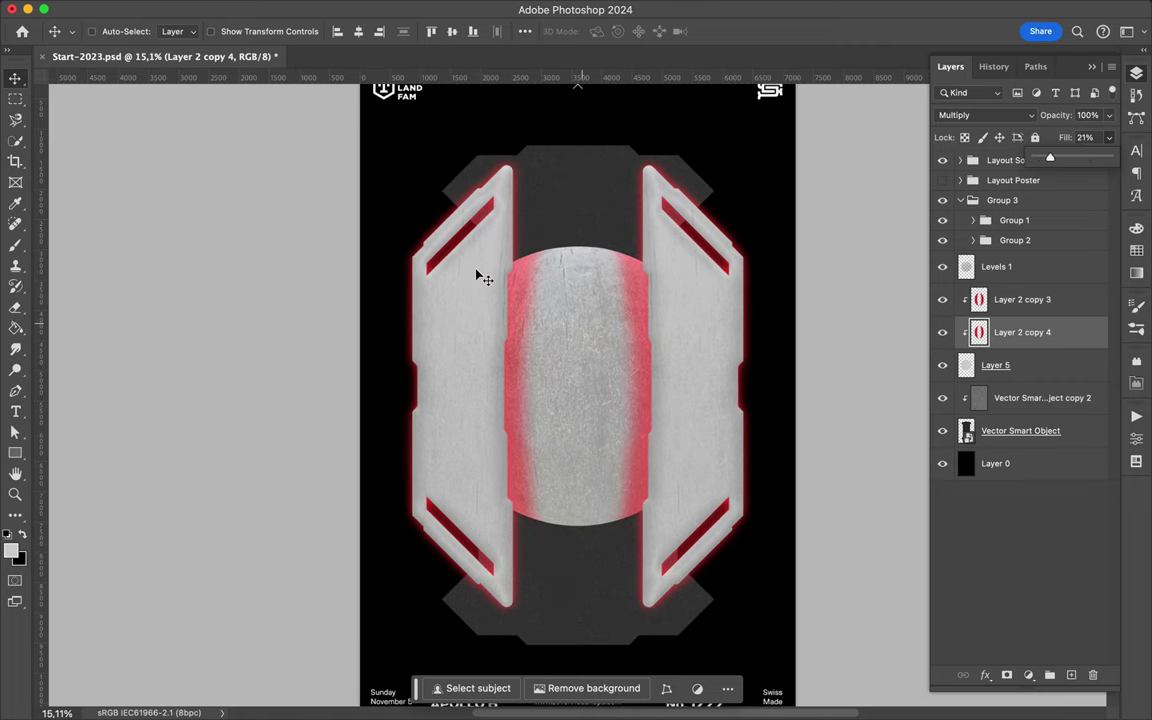
# Draw a circle shape over the sphere with the Ellipse tool.
pyautogui.hotkey('alt', ']')
pyautogui.hotkey('alt', ']')
pyautogui.press('u')
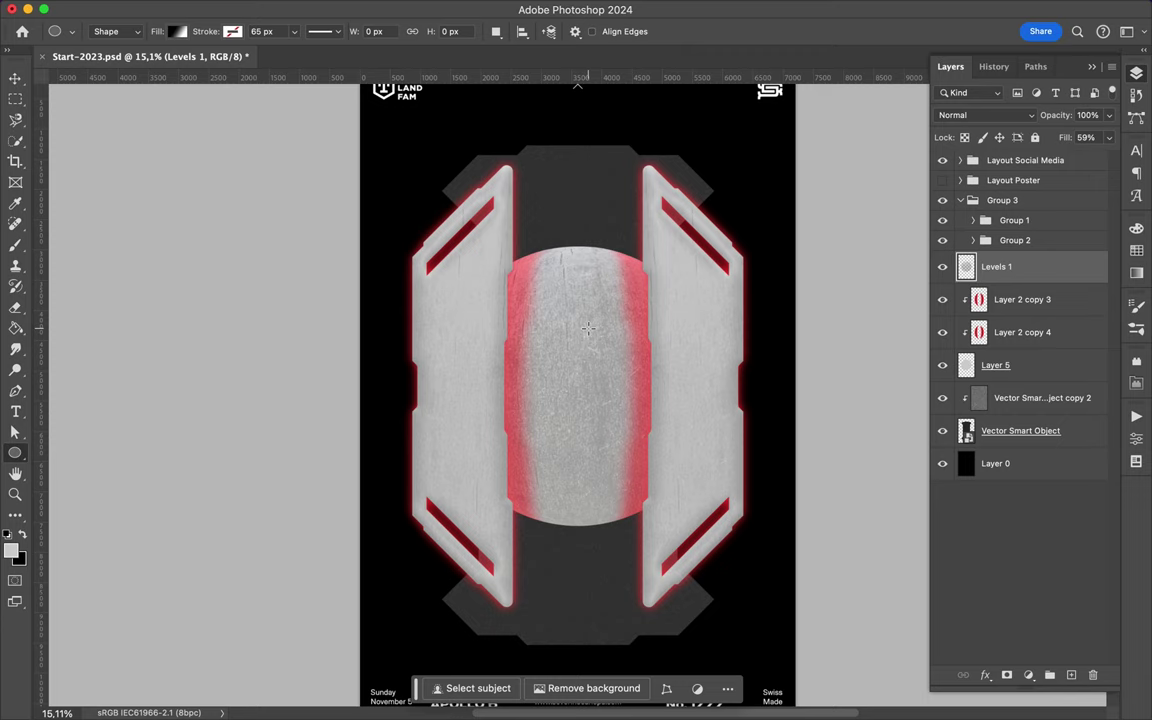
pyautogui.moveTo(440, 245); pyautogui.dragTo(727, 548)
# Give the circle a reversed radial gradient from black to transparent.
pyautogui.click(180, 32)
pyautogui.click(140, 265)
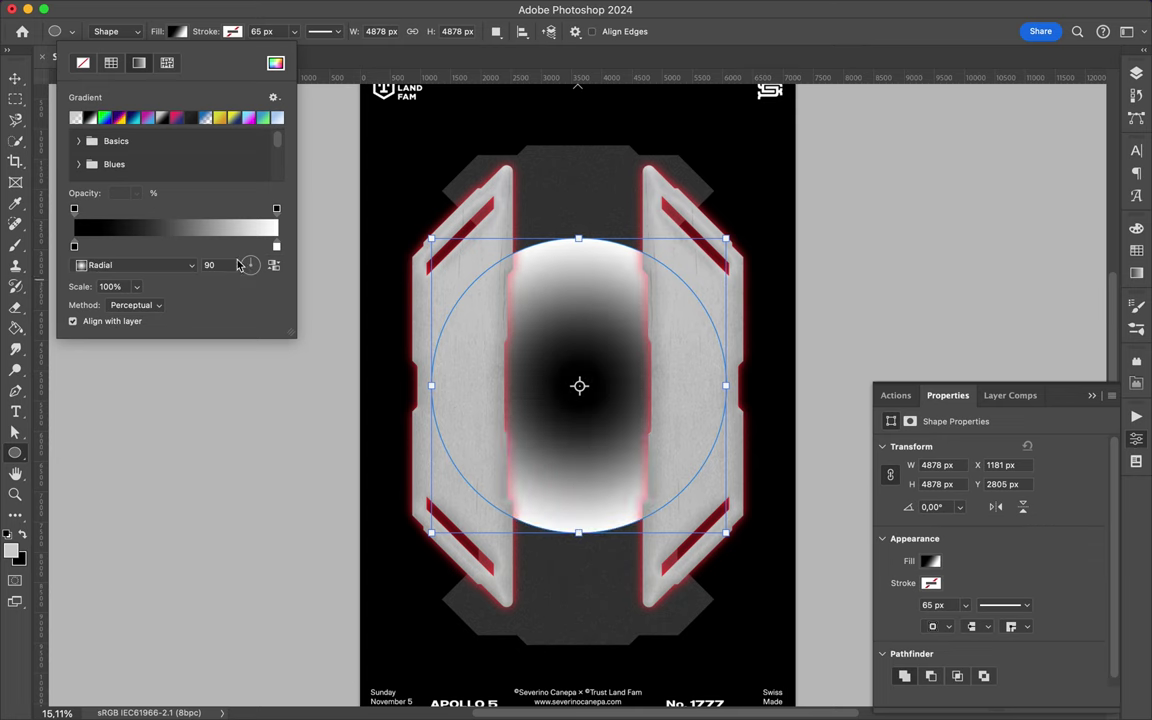
pyautogui.click(273, 265)
pyautogui.doubleClick(276, 246)
pyautogui.write('000000')
pyautogui.press('Return')
pyautogui.write('0')
pyautogui.press('Return')
pyautogui.press('F7')
# Set the circle to Multiply at 55% fill, clipped to the sphere under the red overlays.
pyautogui.click(985, 115)
pyautogui.click(955, 162)
pyautogui.click(1086, 137)
pyautogui.write('55')
pyautogui.press('Return')
pyautogui.keyDown('alt'); pyautogui.click(1020, 283); pyautogui.keyUp('alt')
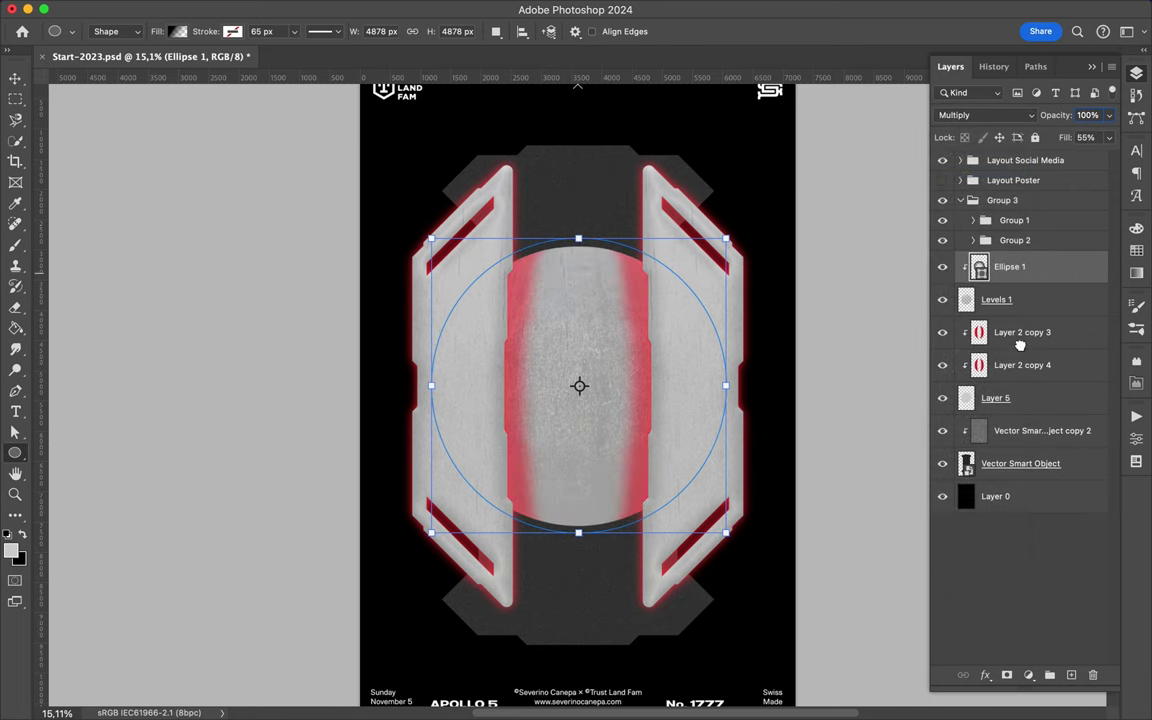
pyautogui.hotkey('ctrl', '[')
pyautogui.hotkey('ctrl', '[')
pyautogui.hotkey('ctrl', '[')
pyautogui.press('m')
# Lower the Layer 2 copy 3 red overlay's fill to 40%.
pyautogui.press('v')
pyautogui.click(573, 258)
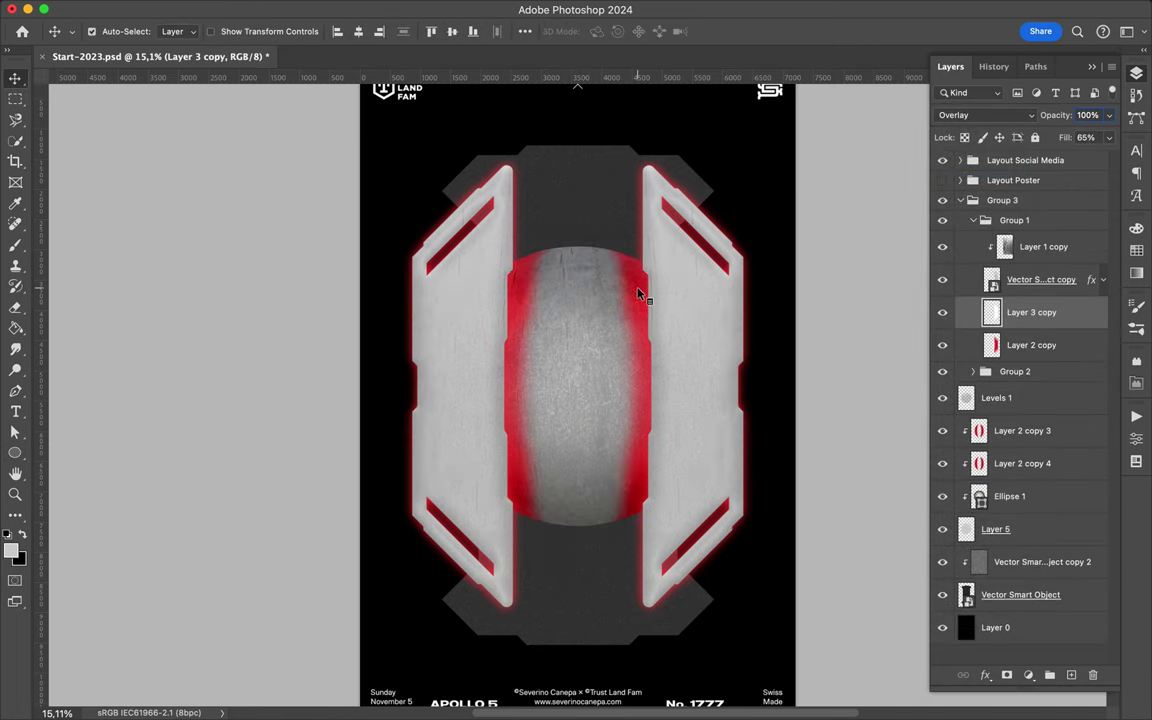
pyautogui.click(1022, 430)
pyautogui.moveTo(1108, 137); pyautogui.dragTo(1064, 158)
pyautogui.scroll(1, 604, 226)
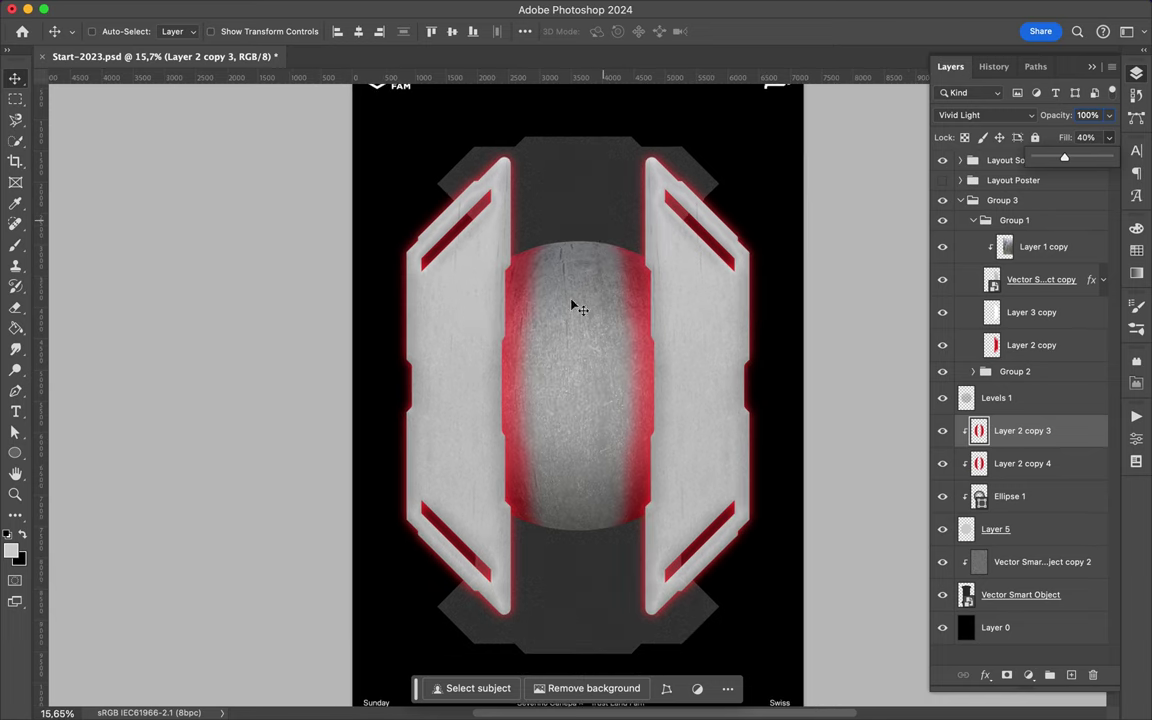
# Add a new layer above the sphere and fill a circular selection with black.
pyautogui.click(995, 529)
pyautogui.click(1071, 675)
pyautogui.keyDown('ctrl'); pyautogui.click(979, 496); pyautogui.keyUp('ctrl')
pyautogui.press('g')
pyautogui.click(574, 405)
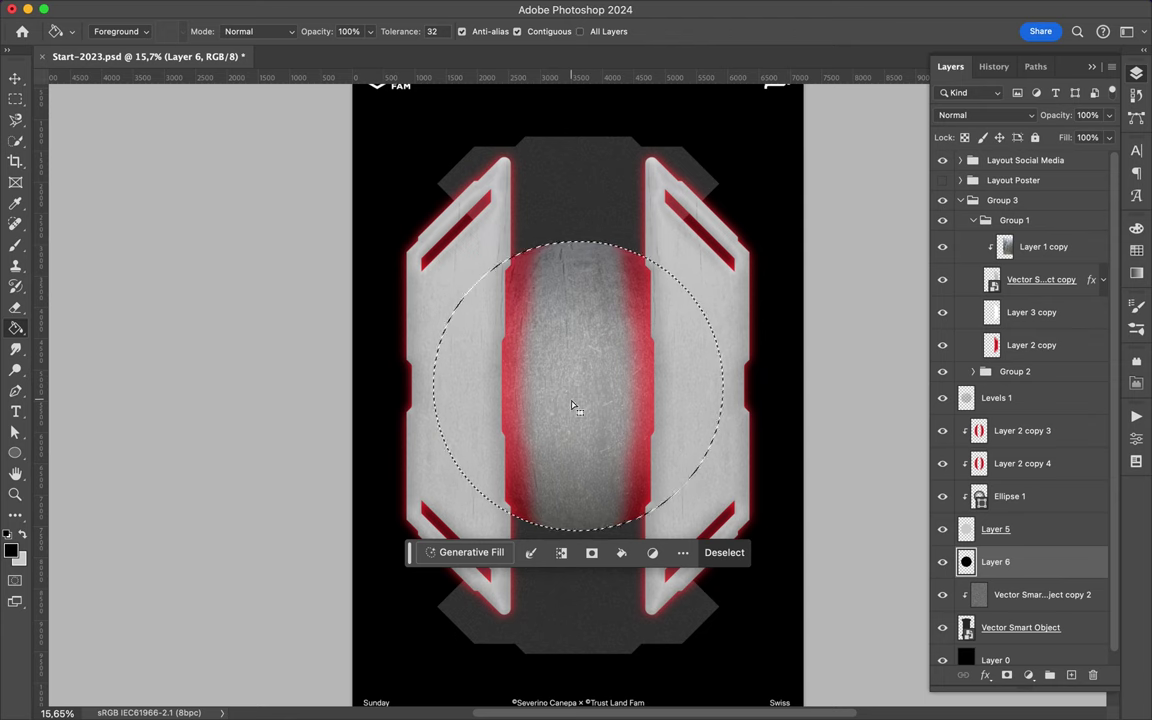
# Gaussian-blur the black circle at 197.1 px radius and set it to Multiply at 79% fill.
pyautogui.click(399, 10)
pyautogui.click(589, 246)
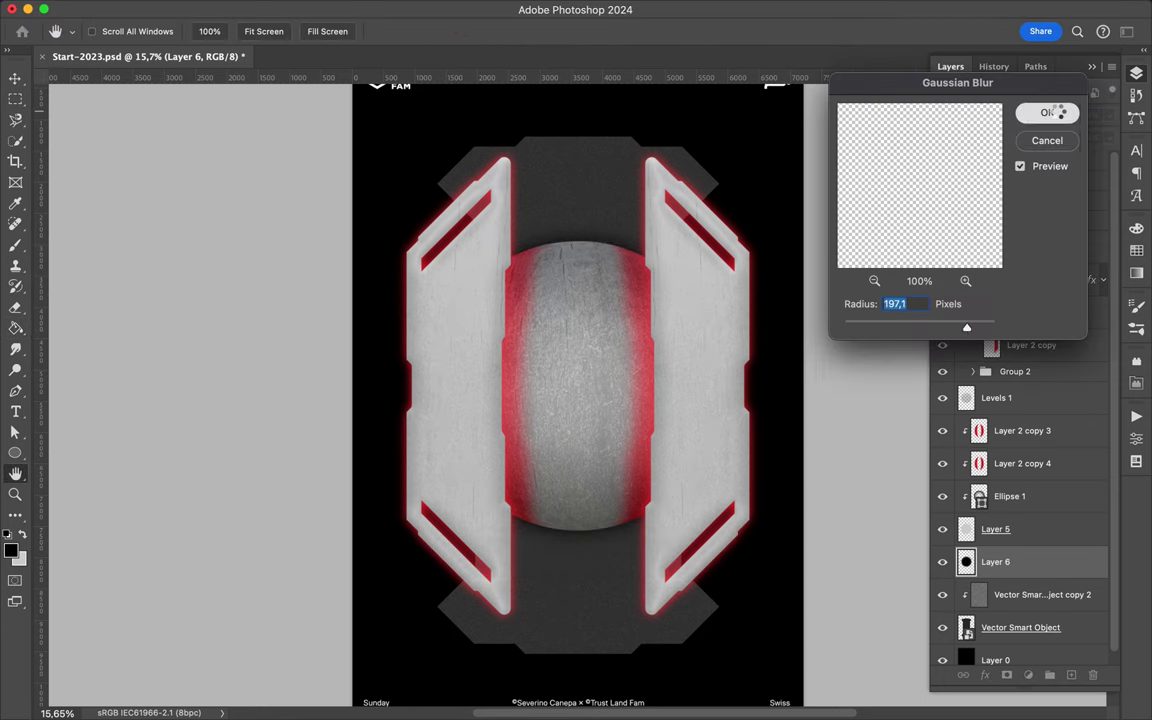
pyautogui.click(1057, 112)
pyautogui.click(985, 115)
pyautogui.click(960, 168)
pyautogui.click(1108, 137)
# Duplicate Group 2 and place the copy above Group 3.
pyautogui.press('v')
pyautogui.scroll(1, 657, 283)
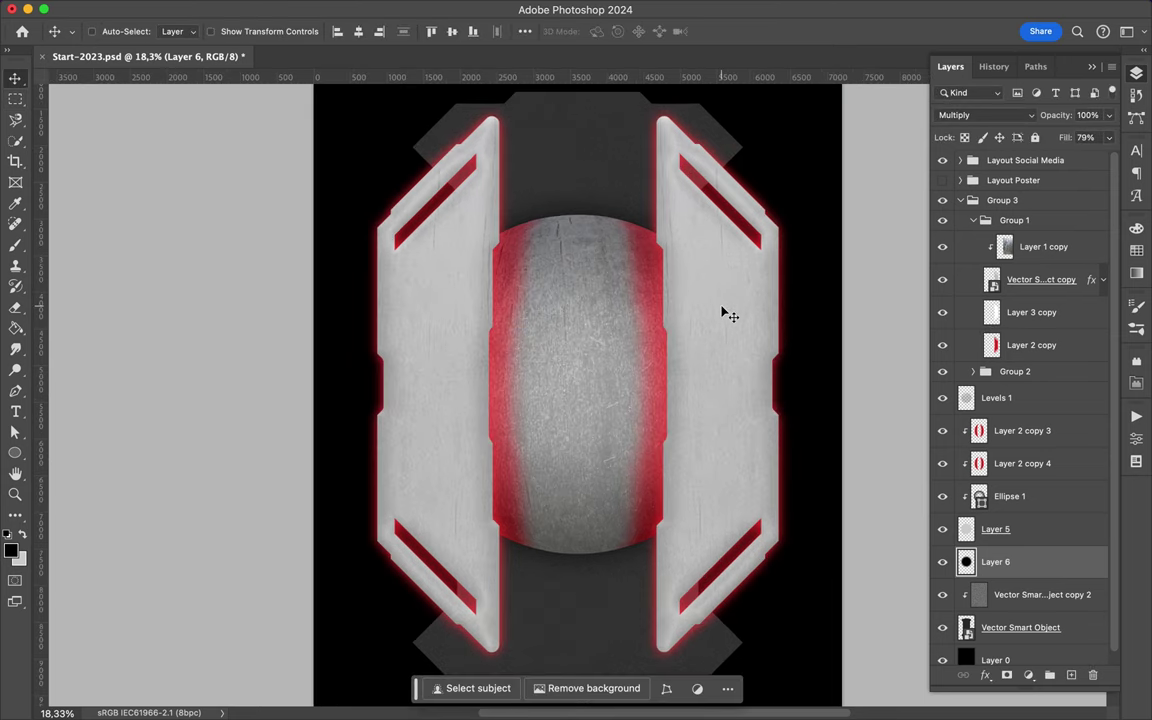
pyautogui.click(400, 300)
pyautogui.click(976, 375)
pyautogui.moveTo(1015, 371); pyautogui.dragTo(1000, 190)
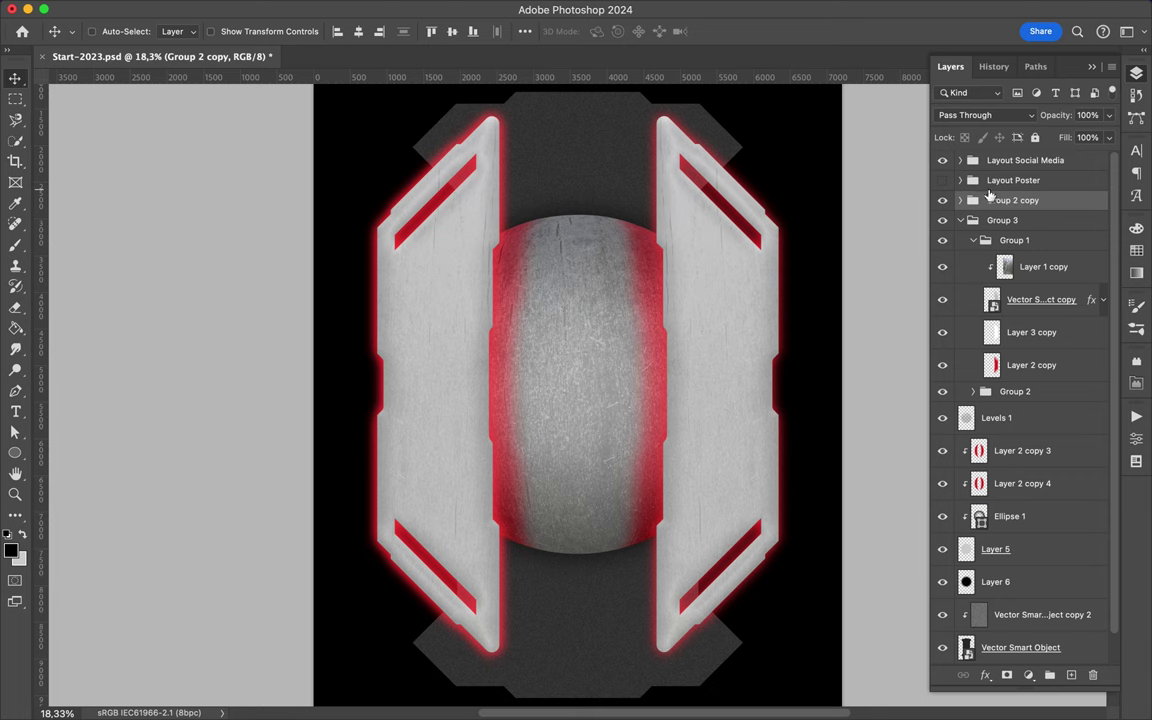
# Delete Layer 2 and Layer 3 from the duplicated group and select the Layer 1 panel.
pyautogui.click(960, 200)
pyautogui.click(1030, 326)
pyautogui.keyDown('shift'); pyautogui.click(1030, 291); pyautogui.keyUp('shift')
pyautogui.press('Delete')
pyautogui.press('Delete')
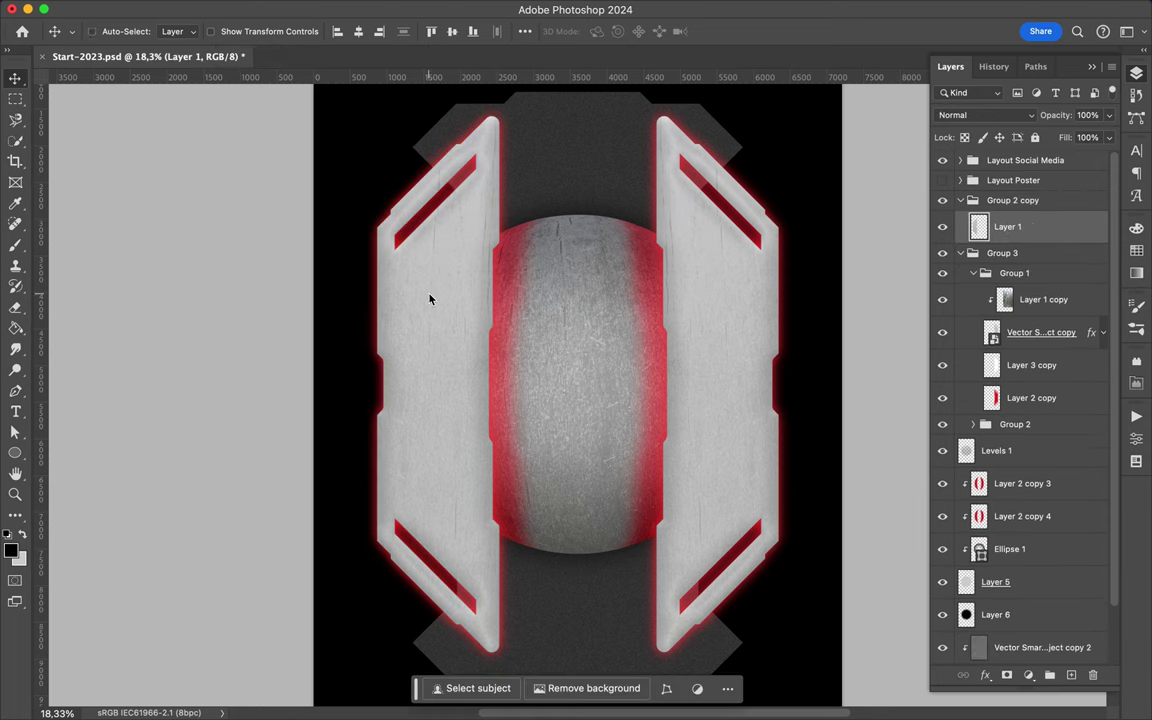
pyautogui.press('p')
pyautogui.click(452, 249)
# Polygonal-lasso an inset shape on the left panel and copy it to a new layer.
pyautogui.hotkey('ctrl', 'z')
pyautogui.press('l')
pyautogui.doubleClick(420, 288)
pyautogui.rightClick(15, 119)
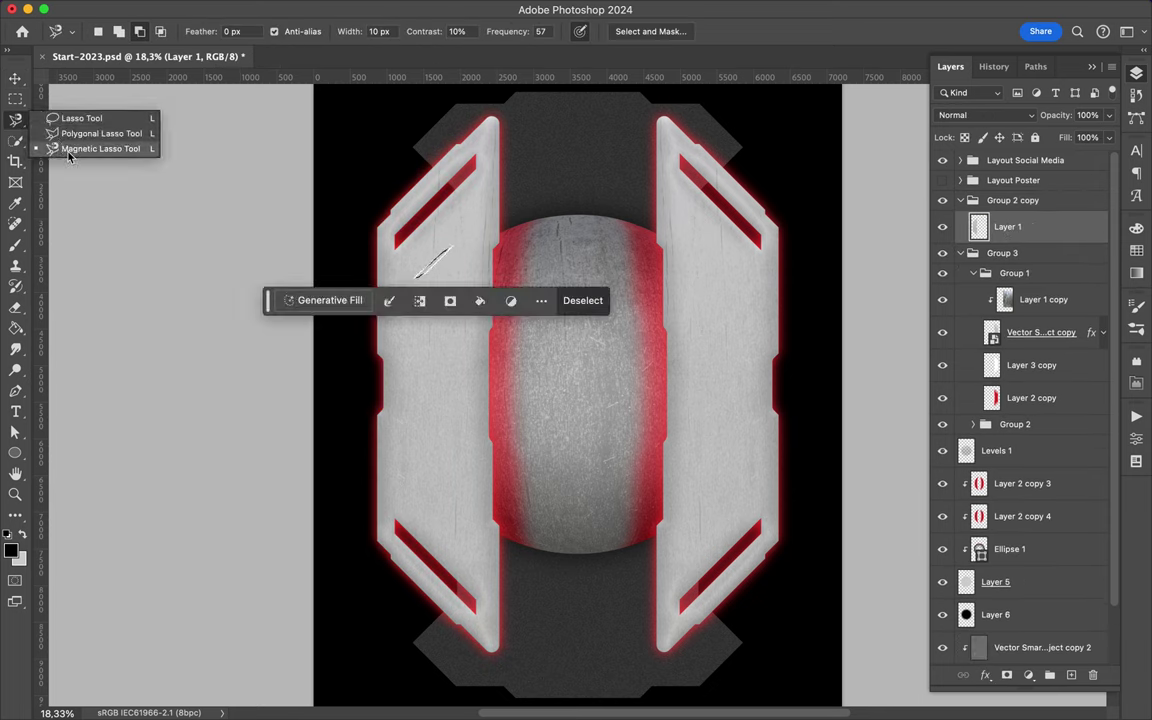
pyautogui.click(90, 131)
pyautogui.click(461, 242)
pyautogui.click(420, 282)
pyautogui.click(420, 357)
pyautogui.doubleClick(475, 455)
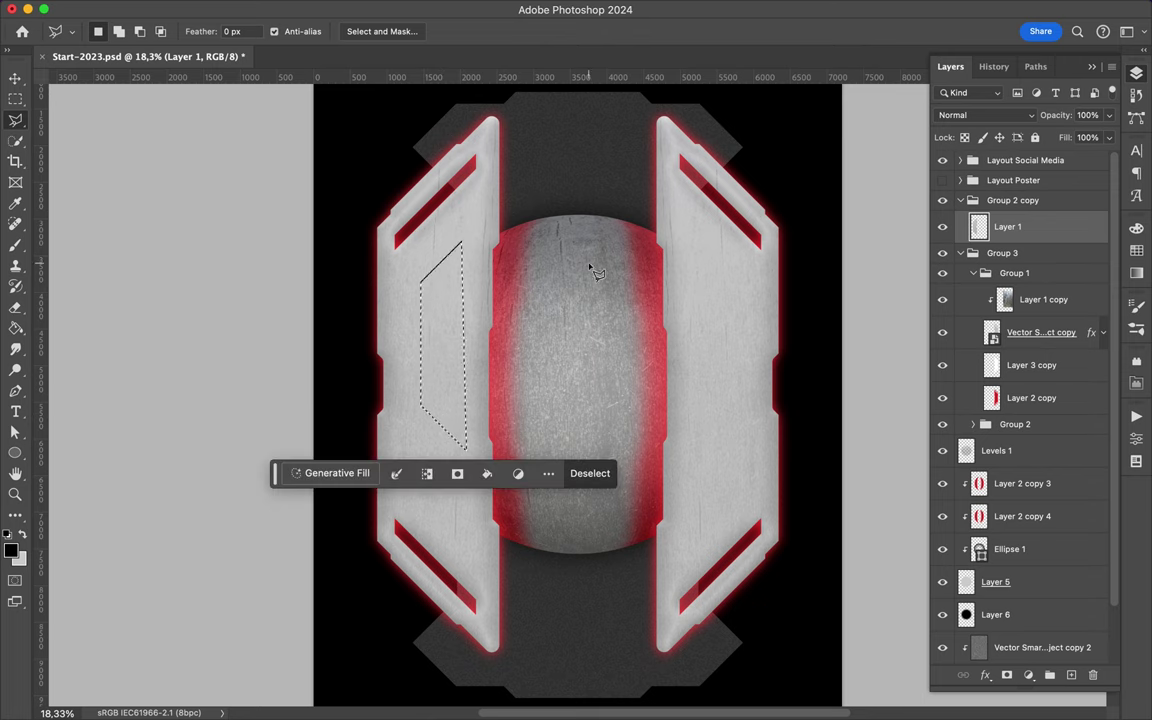
pyautogui.hotkey('ctrl', 'j')
# Reposition the copied inset piece onto the left panel.
pyautogui.press('v')
pyautogui.moveTo(445, 329); pyautogui.dragTo(566, 316)
pyautogui.press('l')
pyautogui.click(582, 215)
pyautogui.doubleClick(586, 406)
pyautogui.hotkey('ctrl', 'd')
pyautogui.press('v')
pyautogui.moveTo(588, 231); pyautogui.dragTo(437, 311)
# Style the inset with a darker Satin, a Drop Shadow and Bevel & Emboss.
pyautogui.click(1028, 675)
pyautogui.press('Escape')
pyautogui.doubleClick(1040, 228)
pyautogui.click(586, 322)
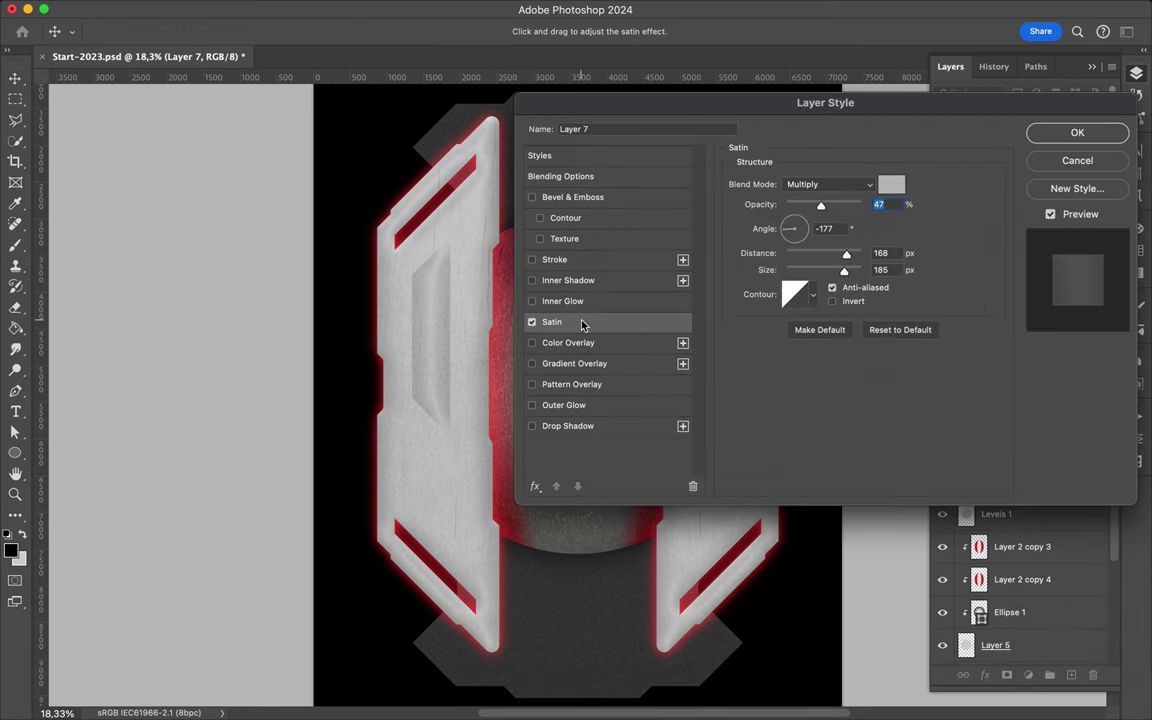
pyautogui.click(891, 184)
pyautogui.click(442, 254)
pyautogui.click(564, 405)
pyautogui.click(561, 427)
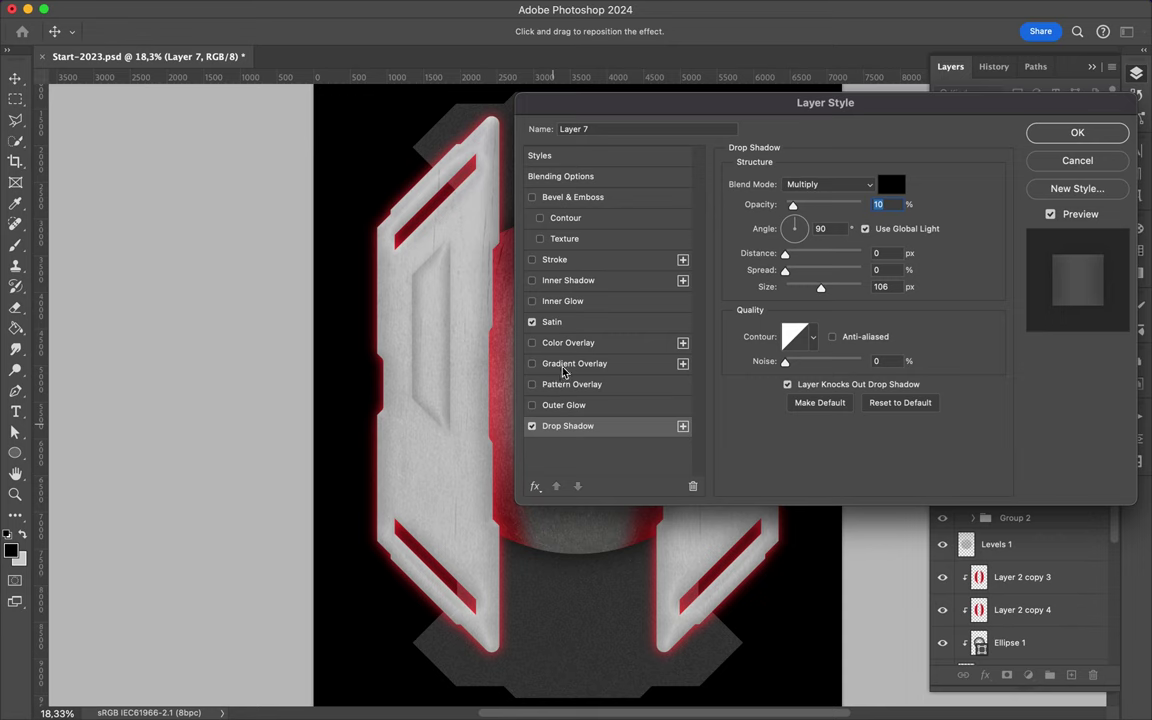
pyautogui.click(568, 198)
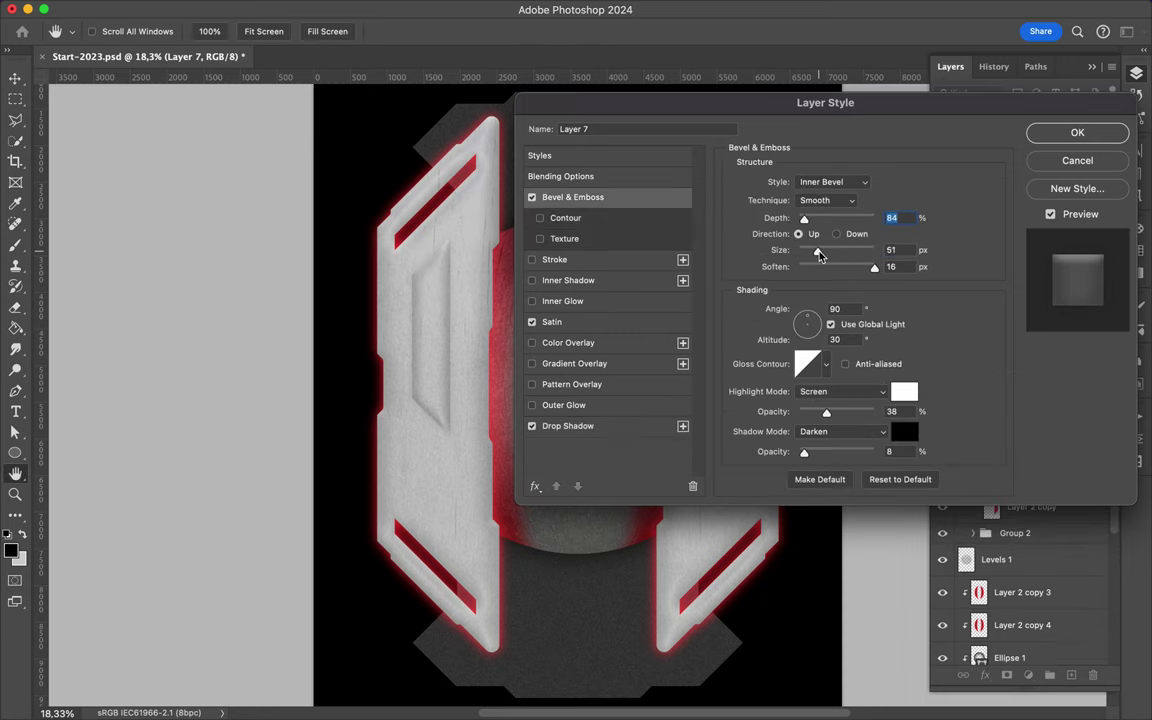
pyautogui.click(568, 426)
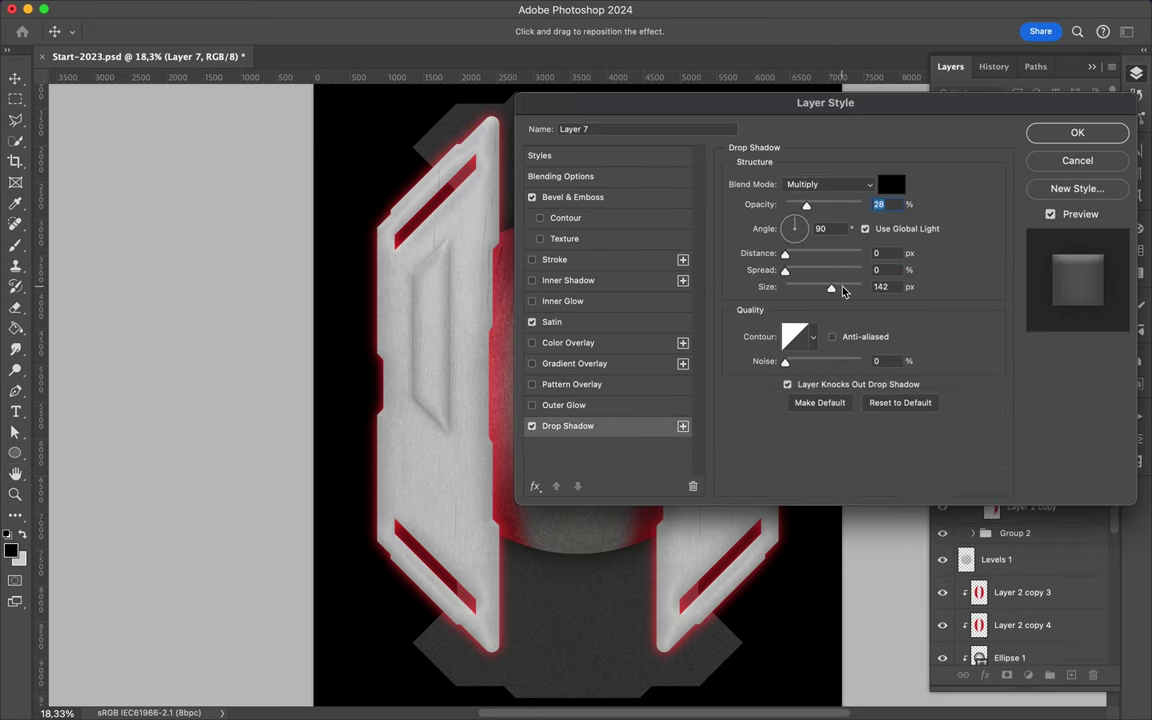
pyautogui.press('Return')
# Mirror a 165° copy of the inset onto the right panel and group both as Group 4.
pyautogui.moveTo(395, 412)
pyautogui.mouseDown()
pyautogui.moveTo(714, 419)
pyautogui.moveTo(625, 405)
pyautogui.moveTo(690, 490)
pyautogui.mouseUp()
pyautogui.hotkey('ctrl', 'alt', 't')
pyautogui.press('Return')
pyautogui.keyDown('alt'); pyautogui.click(1103, 227); pyautogui.keyUp('alt')
pyautogui.keyDown('shift'); pyautogui.click(1043, 259); pyautogui.keyUp('shift')
pyautogui.hotkey('ctrl', 'g')
pyautogui.hotkey('ctrl', '0')
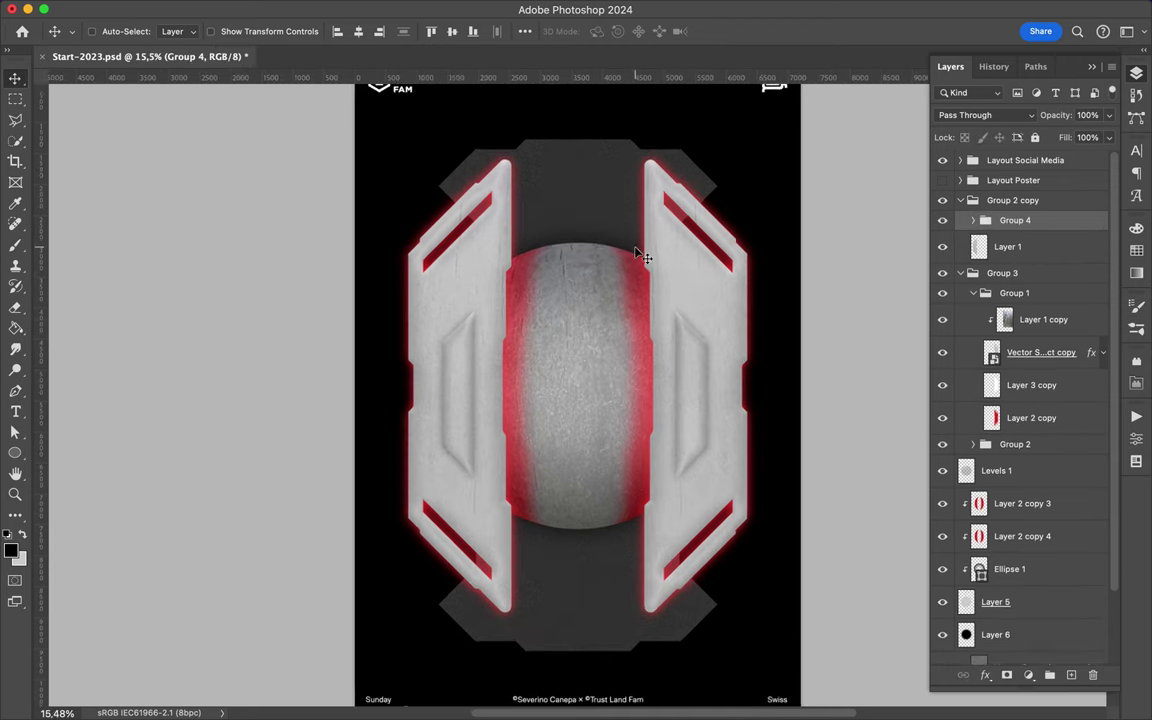
# Duplicate the grey bar and polygonal-lasso a zigzag strip down its edge.
pyautogui.keyDown('ctrl'); pyautogui.click(612, 185); pyautogui.keyUp('ctrl')
pyautogui.scroll(-2, 1015, 615)
pyautogui.moveTo(1020, 588); pyautogui.dragTo(1021, 376)
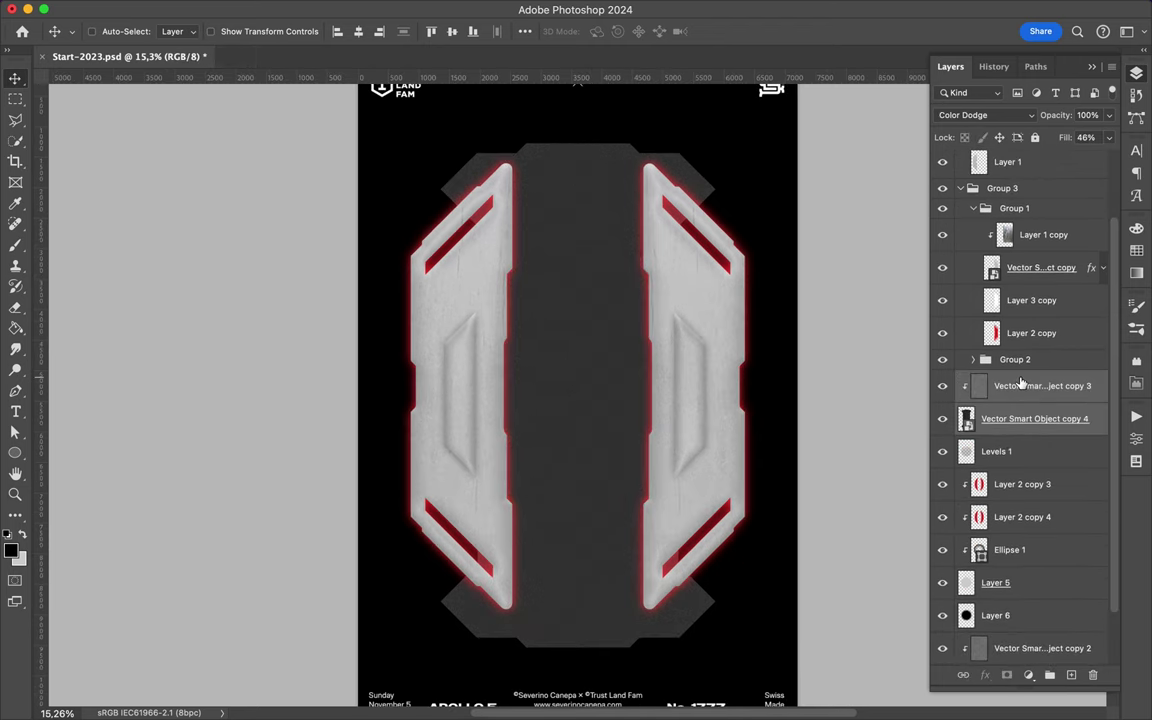
pyautogui.click(556, 230)
pyautogui.click(556, 290)
pyautogui.click(550, 365)
pyautogui.click(516, 400)
pyautogui.click(544, 470)
pyautogui.click(544, 533)
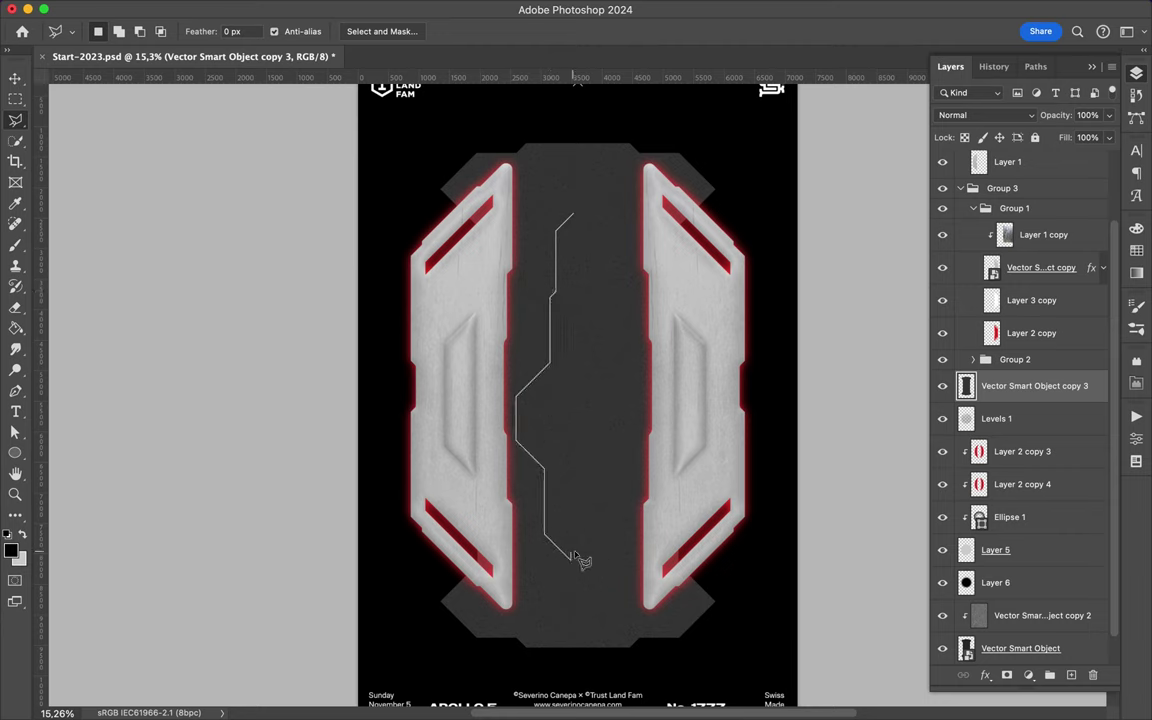
pyautogui.click(580, 432)
pyautogui.click(592, 395)
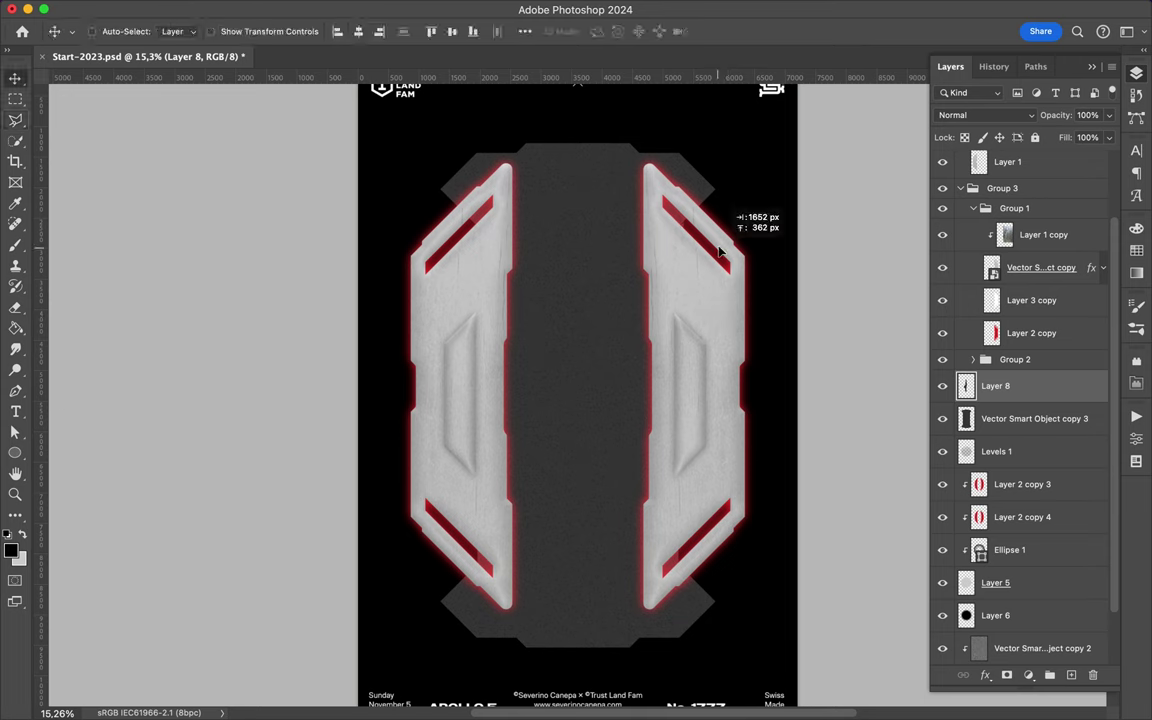
# Cut away the rest of the grey bar copy and move the dark zigzag strip down.
pyautogui.click(742, 173)
pyautogui.click(719, 148)
pyautogui.press('v')
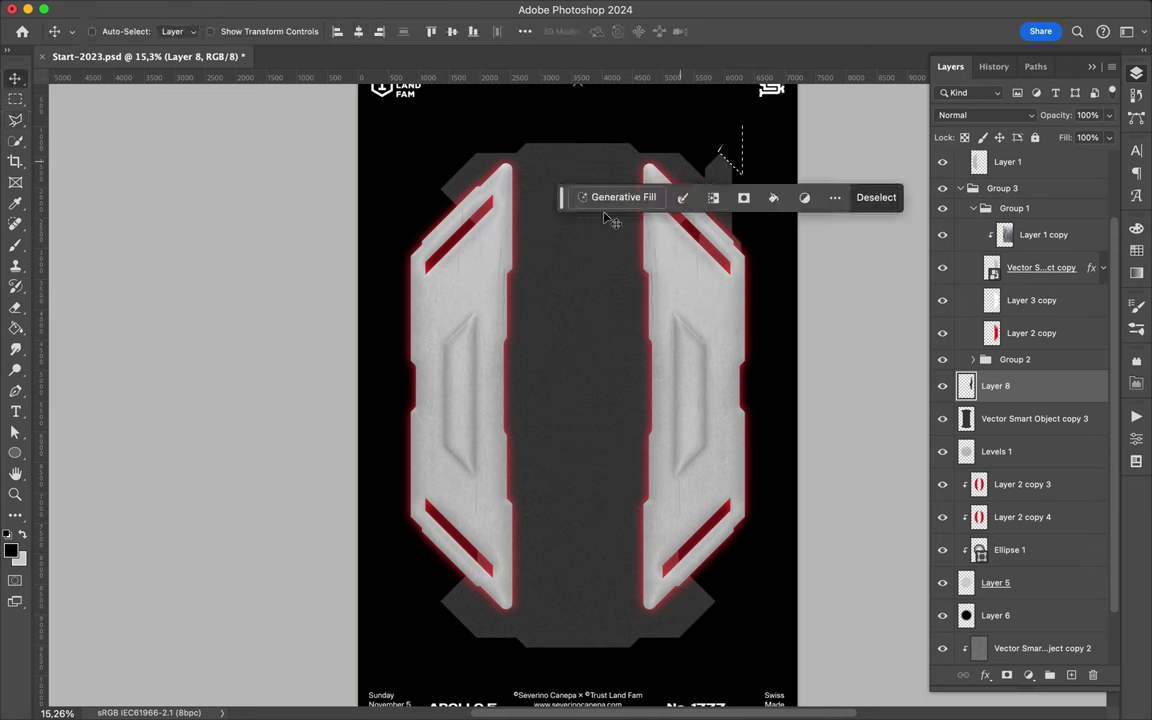
pyautogui.press('Delete')
pyautogui.moveTo(596, 260)
pyautogui.mouseDown()
pyautogui.moveTo(577, 231)
pyautogui.moveTo(582, 286)
pyautogui.mouseUp()
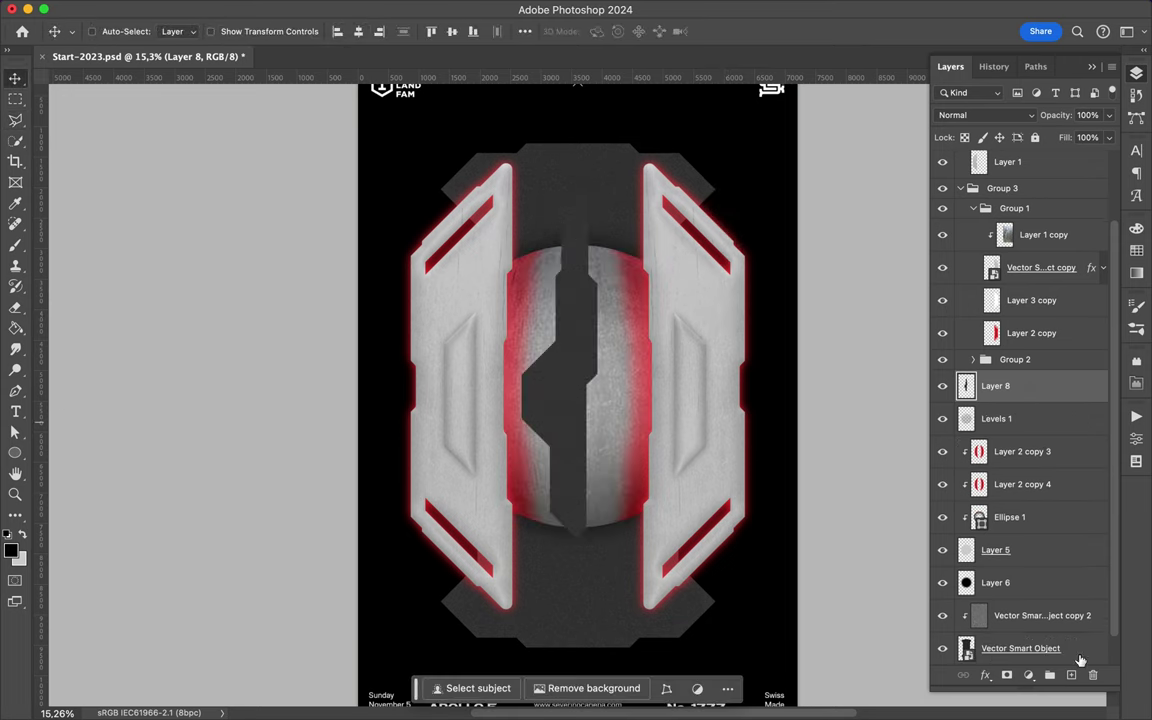
# Paint the strip shape on a new layer below it and Gaussian-blur it into a shadow.
pyautogui.keyDown('ctrl'); pyautogui.click(1071, 675); pyautogui.keyUp('ctrl')
pyautogui.keyDown('ctrl'); pyautogui.click(966, 386); pyautogui.keyUp('ctrl')
pyautogui.press('b')
pyautogui.moveTo(579, 207)
pyautogui.mouseDown()
pyautogui.moveTo(560, 430)
pyautogui.moveTo(587, 226)
pyautogui.mouseUp()
pyautogui.press('m')
pyautogui.hotkey('ctrl', 'd')
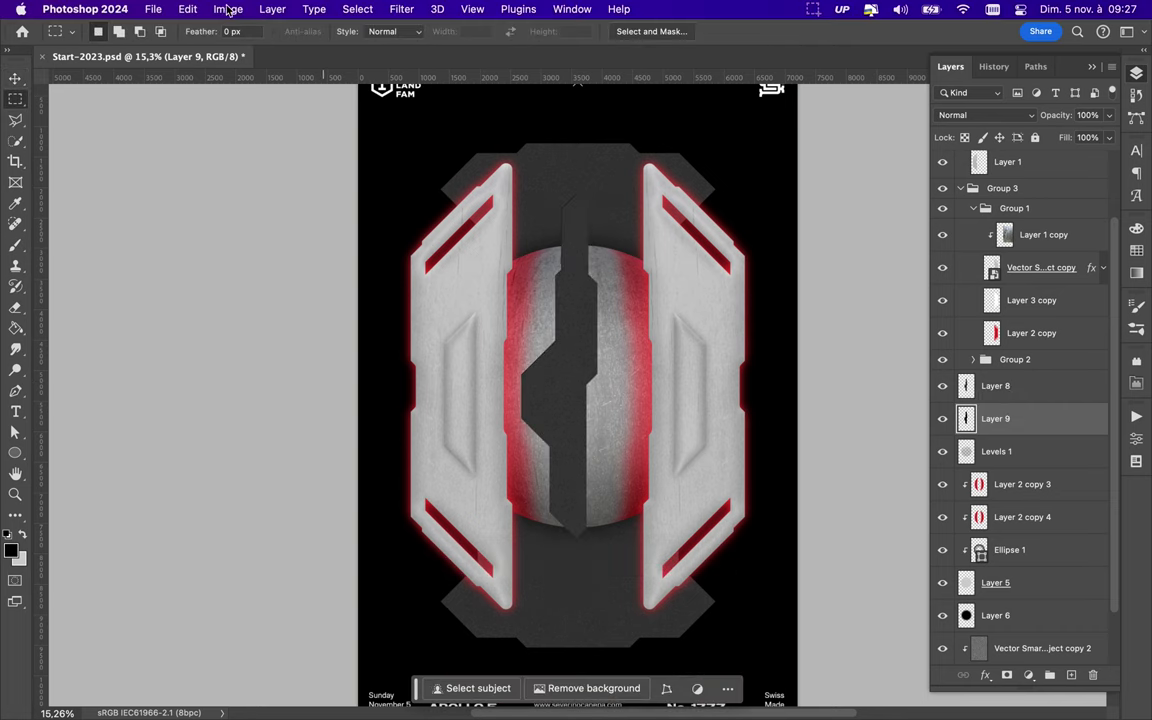
pyautogui.click(188, 9)
pyautogui.click(414, 26)
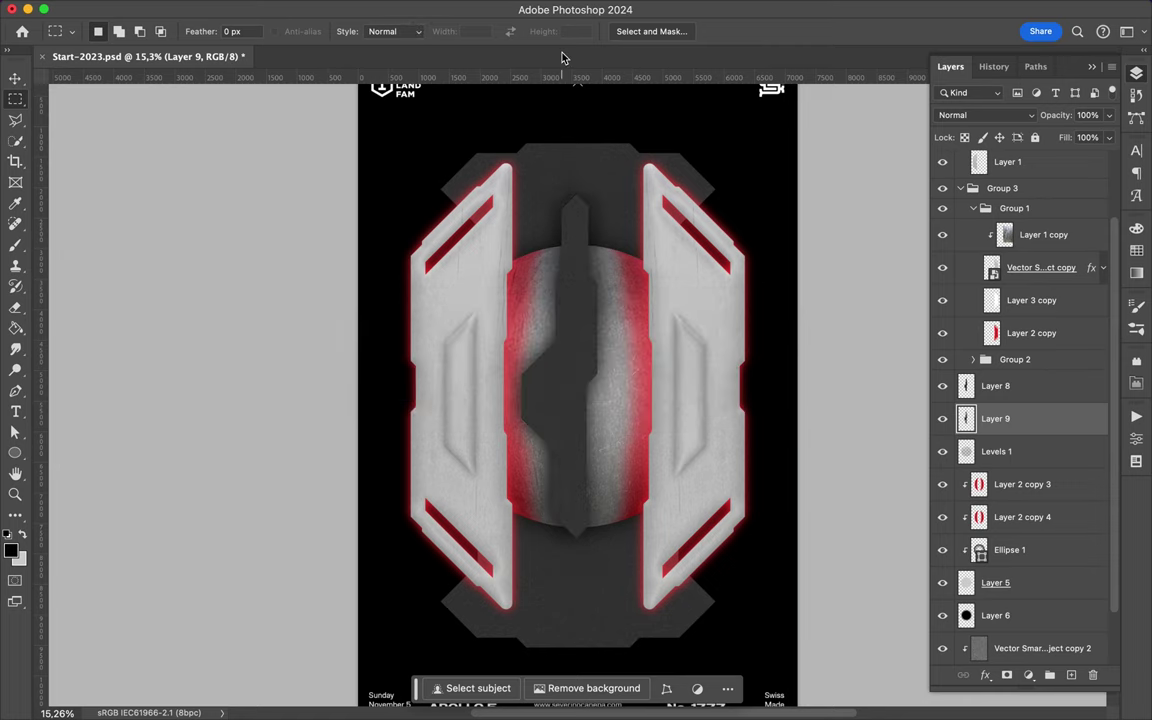
# Merge the strip with its Layer 8 shadow beside the left panel and place copies on the right.
pyautogui.keyDown('shift'); pyautogui.click(960, 387); pyautogui.keyUp('shift')
pyautogui.press('v')
pyautogui.moveTo(397, 395); pyautogui.dragTo(491, 361)
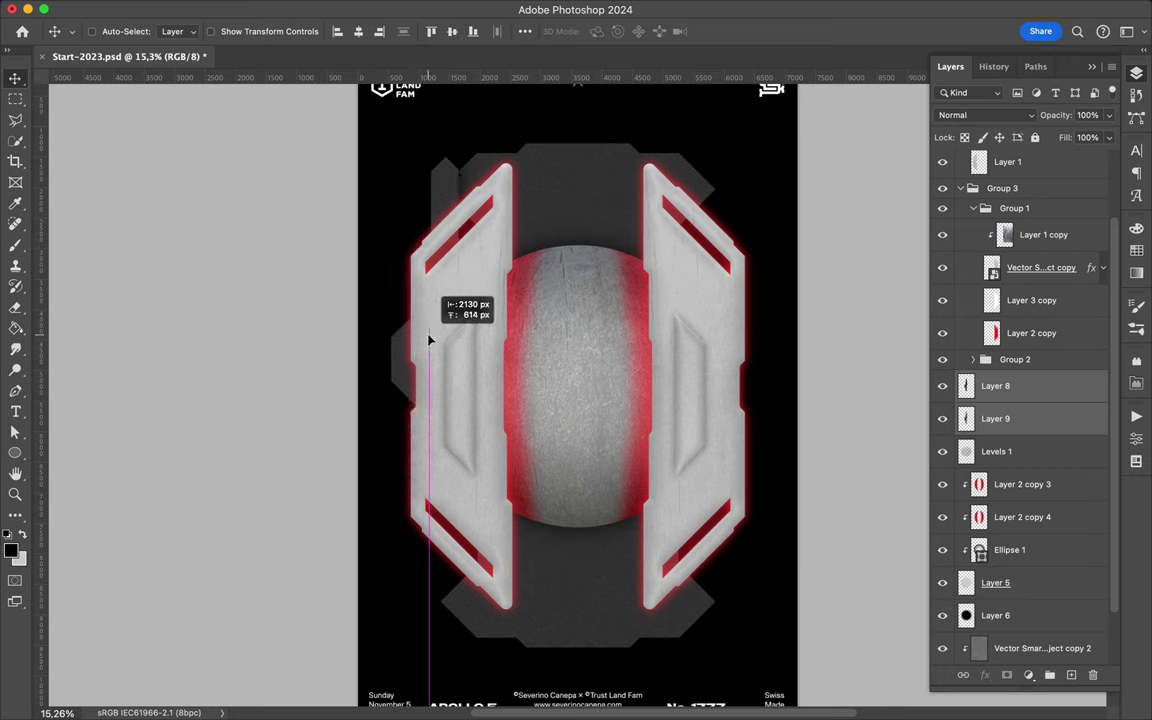
pyautogui.press('super+e')
pyautogui.moveTo(524, 340)
pyautogui.mouseDown()
pyautogui.moveTo(664, 358)
pyautogui.moveTo(638, 390)
pyautogui.moveTo(686, 413)
pyautogui.moveTo(460, 366)
pyautogui.mouseUp()
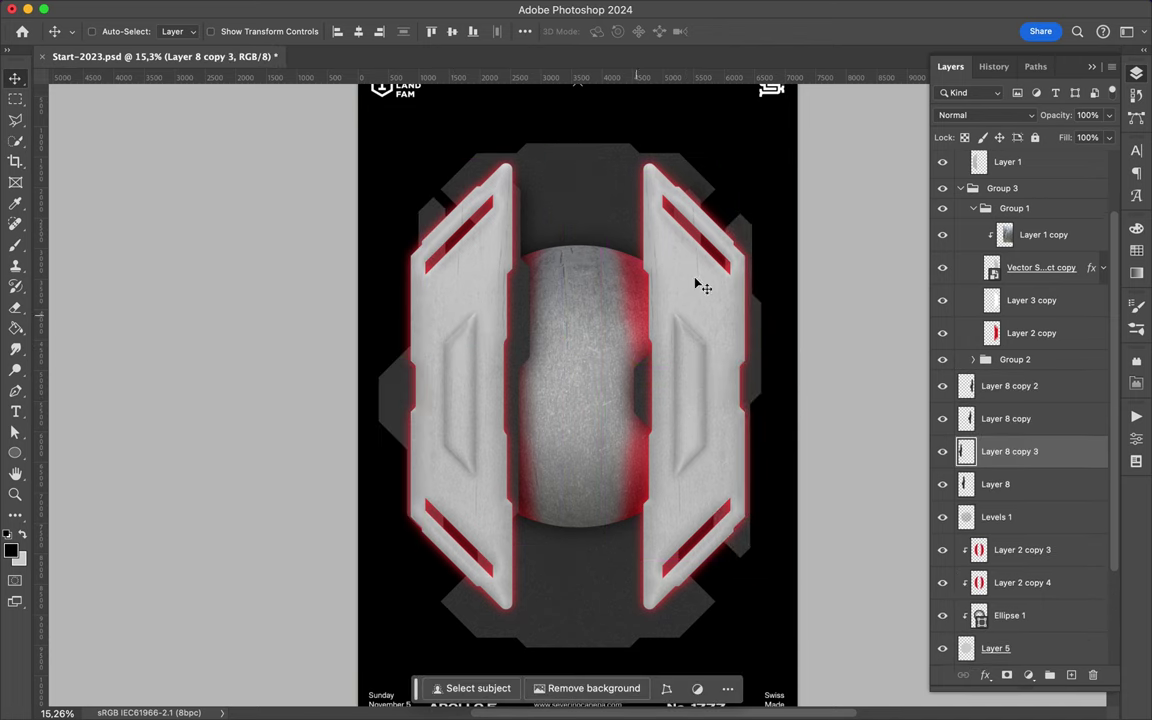
# Duplicate Levels 1, Layer 5 and Layer 6, shrink them to a third and center them.
pyautogui.scroll(-1, 609, 283)
pyautogui.click(996, 517)
pyautogui.scroll(-3, 1010, 450)
pyautogui.keyDown('super'); pyautogui.click(1005, 560); pyautogui.keyUp('super')
pyautogui.moveTo(1005, 527); pyautogui.dragTo(852, 390)
pyautogui.keyDown('alt'); pyautogui.click(950, 414); pyautogui.keyUp('alt')
pyautogui.press('super+t')
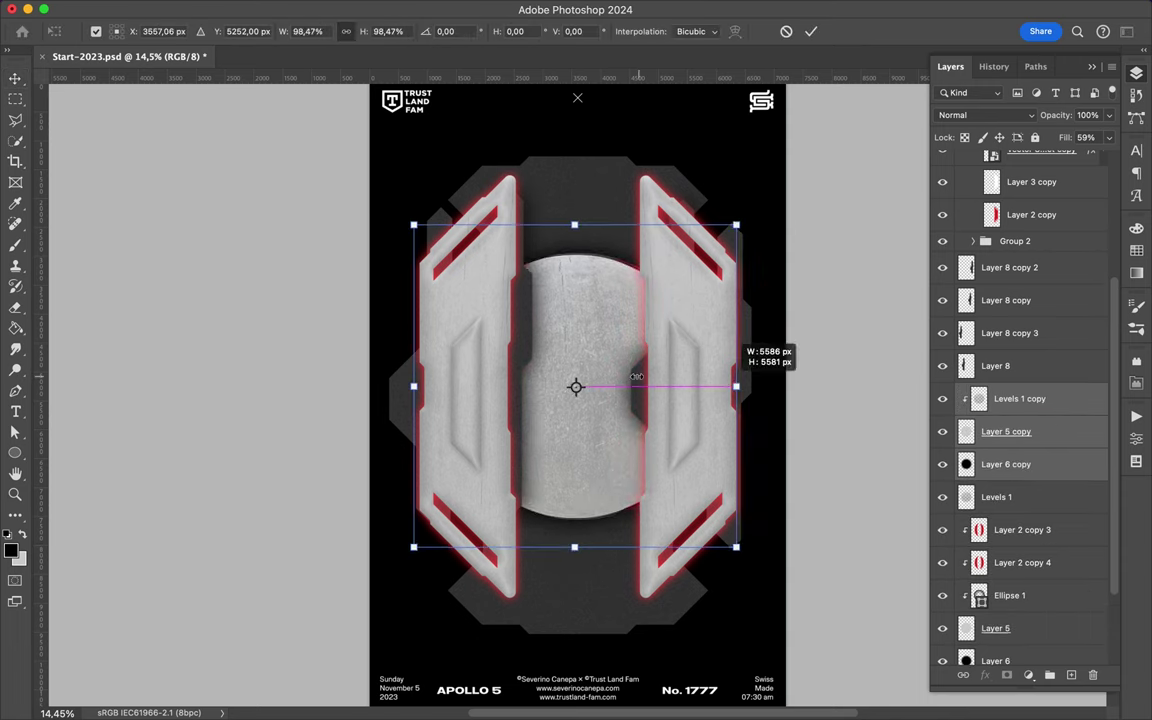
pyautogui.moveTo(745, 386); pyautogui.dragTo(518, 386)
pyautogui.press('Return')
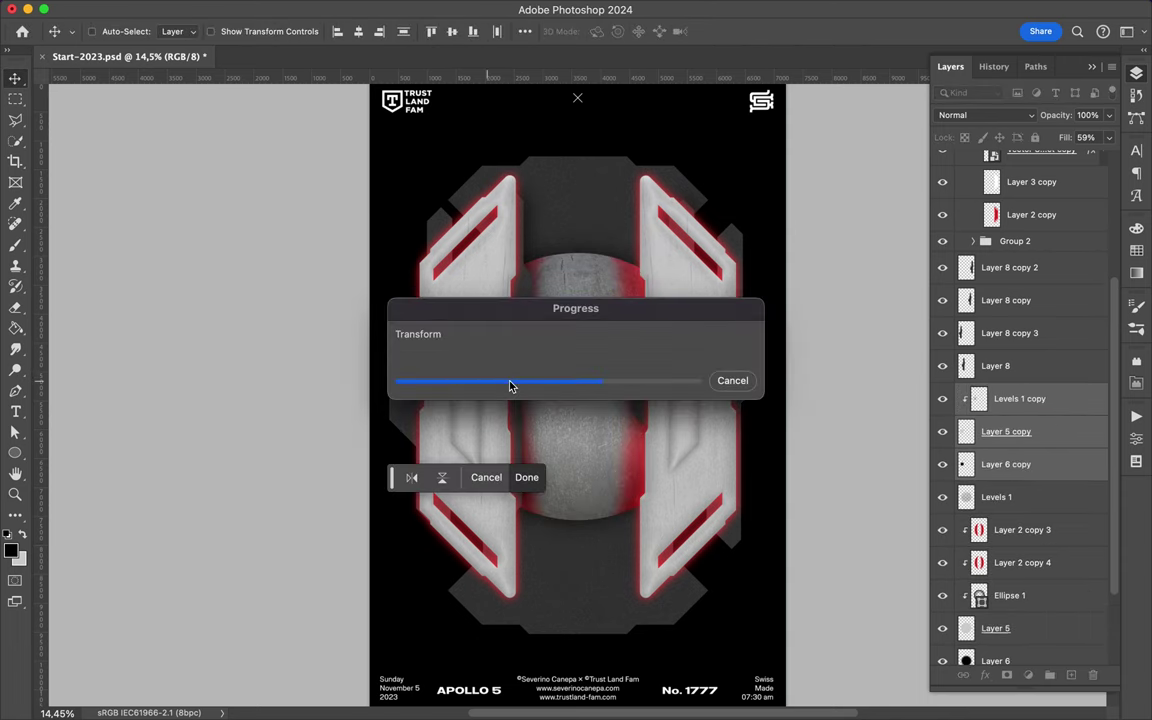
pyautogui.moveTo(512, 386)
pyautogui.mouseDown()
pyautogui.moveTo(620, 384)
pyautogui.moveTo(636, 372)
pyautogui.moveTo(666, 412)
pyautogui.mouseUp()
# Fill the disc outline with a light colour on a new layer beneath the disc.
pyautogui.scroll(2, 636, 380)
pyautogui.keyDown('super'); pyautogui.click(645, 405); pyautogui.keyUp('super')
pyautogui.press('super+t')
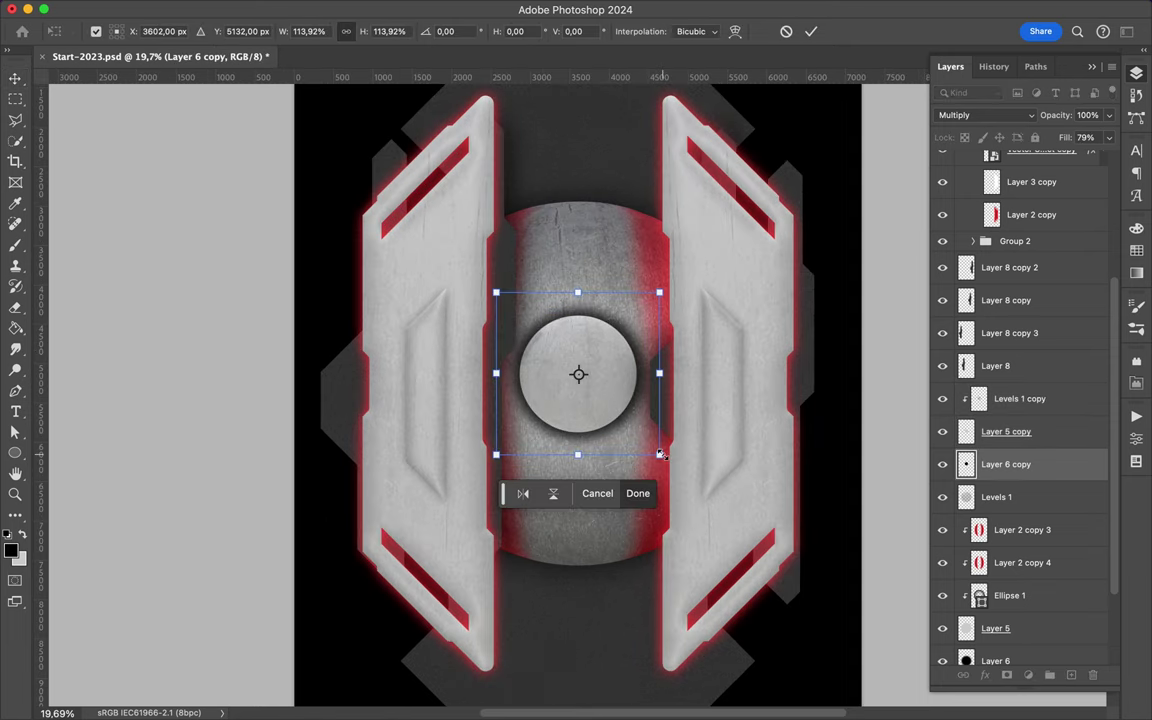
pyautogui.press('Return')
pyautogui.press('BackSpace')
pyautogui.press('shift+super+alt+n')
pyautogui.press('shift+super+d')
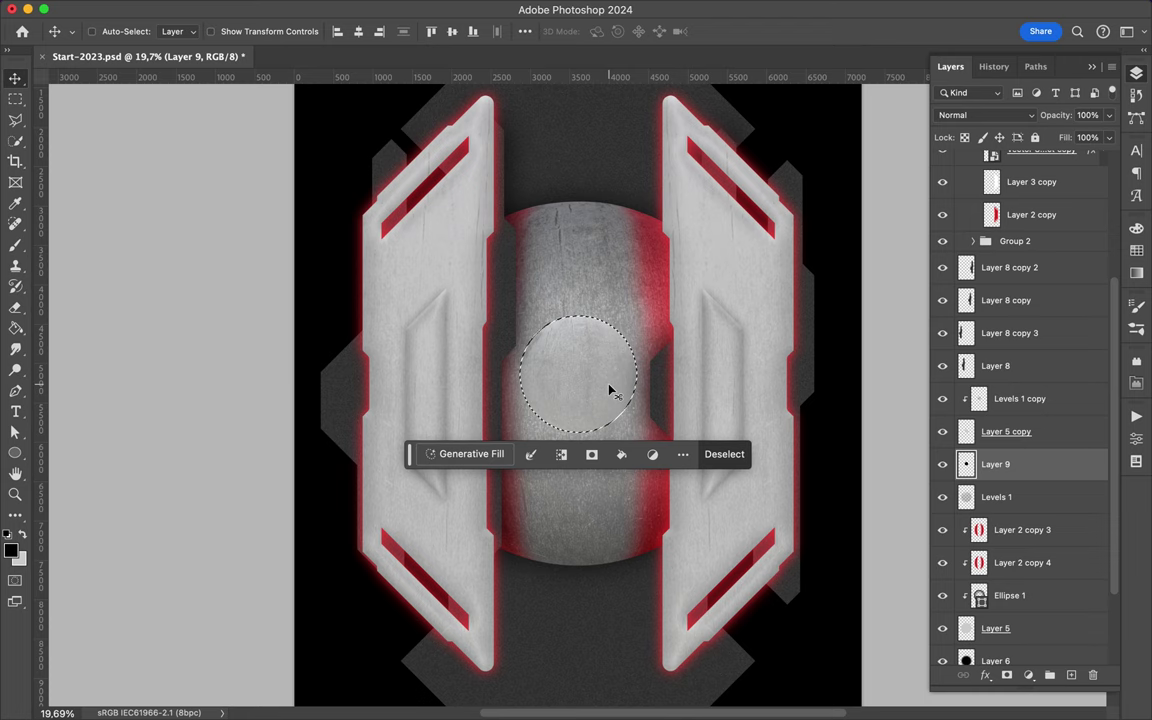
pyautogui.press('super+BackSpace')
pyautogui.press('super+d')
# Gaussian-blur the disc shadow, set it to Multiply and lower its fill to 65%.
pyautogui.click(404, 8)
pyautogui.click(450, 19)
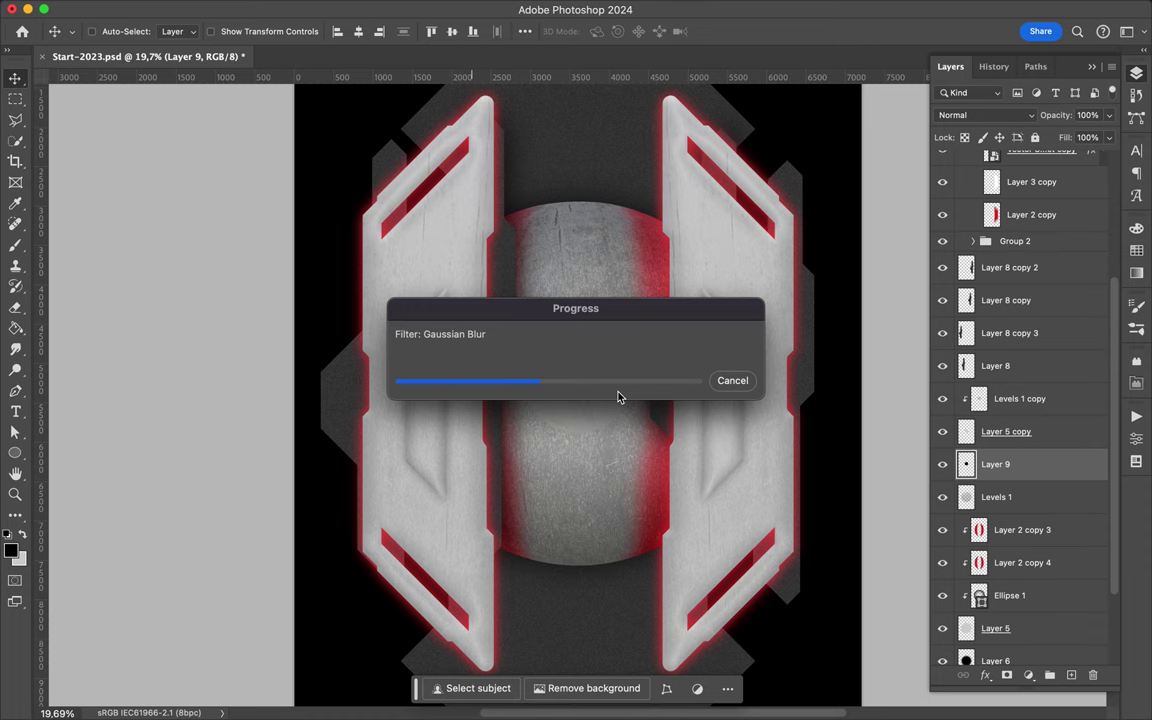
pyautogui.click(985, 115)
pyautogui.click(990, 160)
pyautogui.click(1108, 137)
pyautogui.moveTo(1098, 158); pyautogui.dragTo(1066, 158)
pyautogui.scroll(-2, 656, 301)
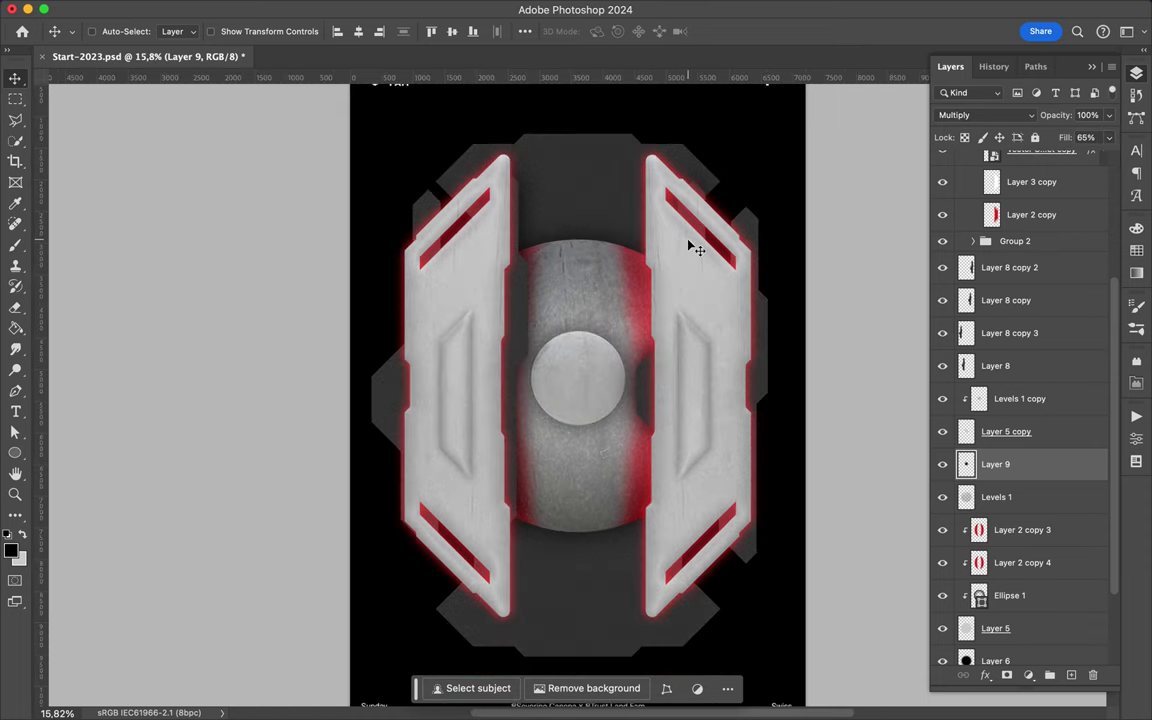
# Save the Apollo 5 poster PSD with Cmd+S and dismiss the system status popup.
pyautogui.hotkey('ctrl', 's')
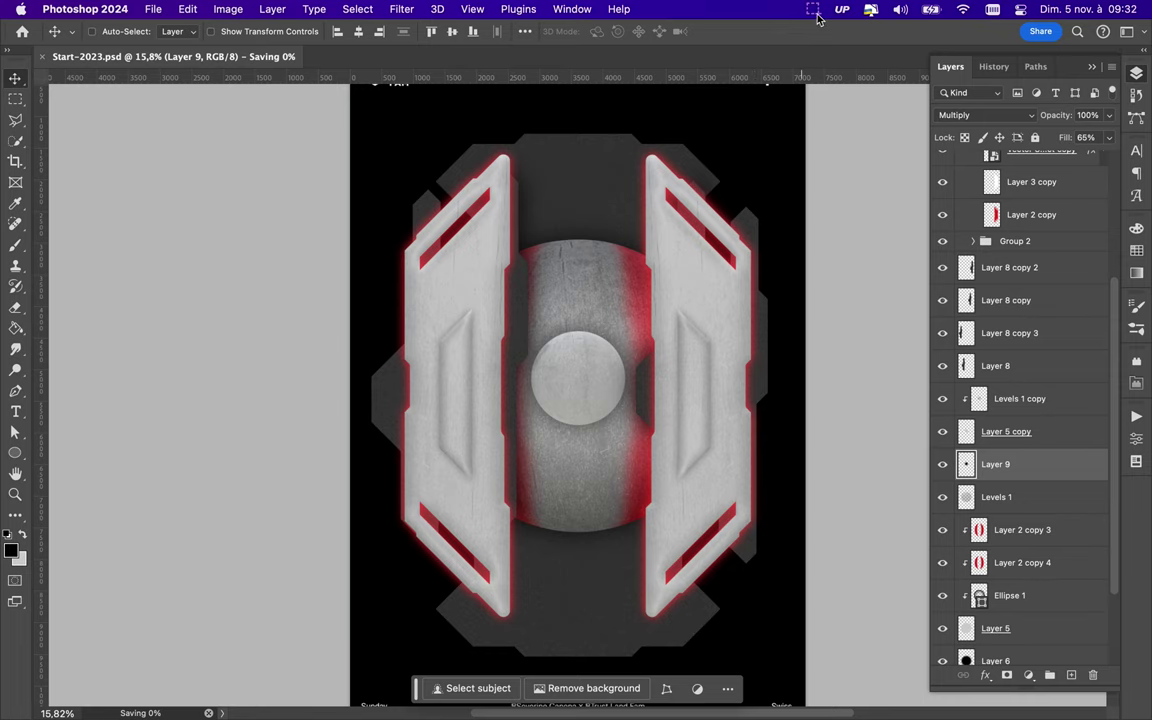
pyautogui.click(814, 12)
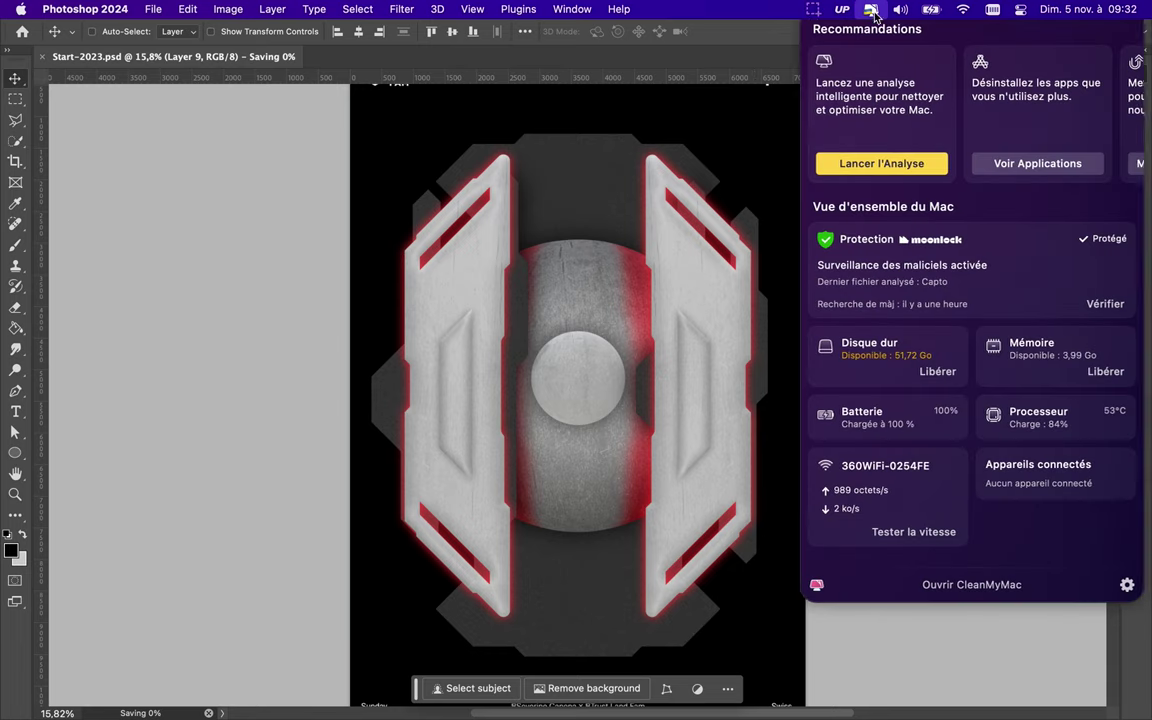
pyautogui.click(773, 38)
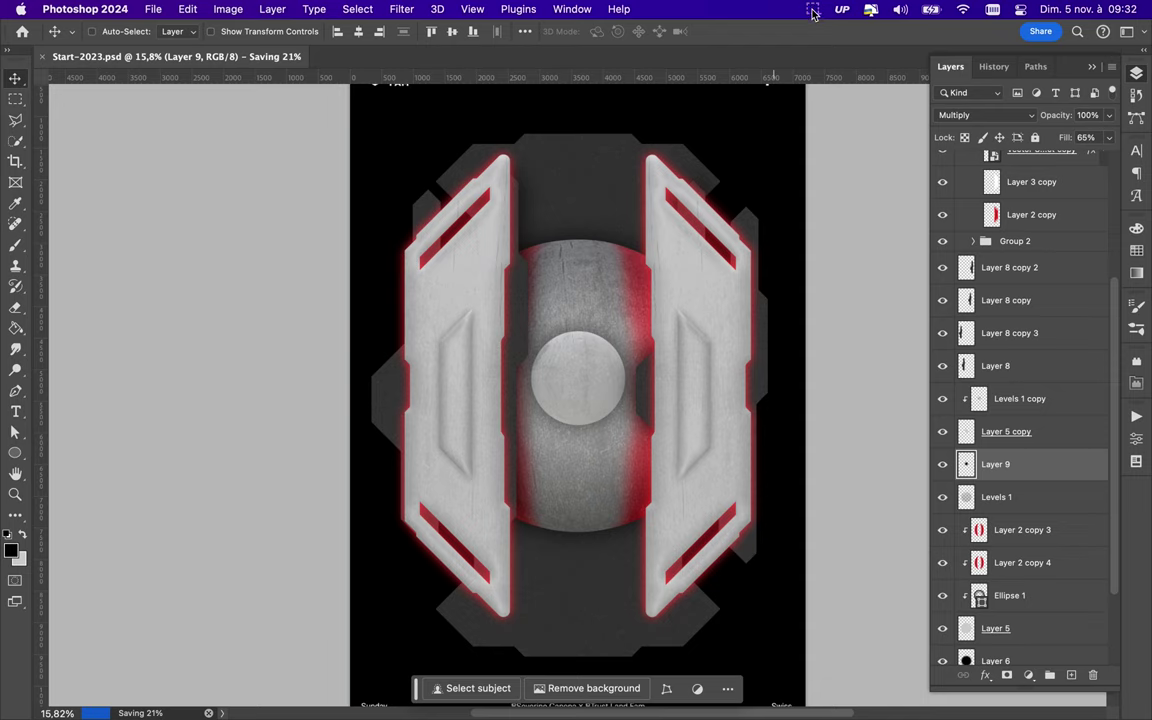
pyautogui.click(814, 12)
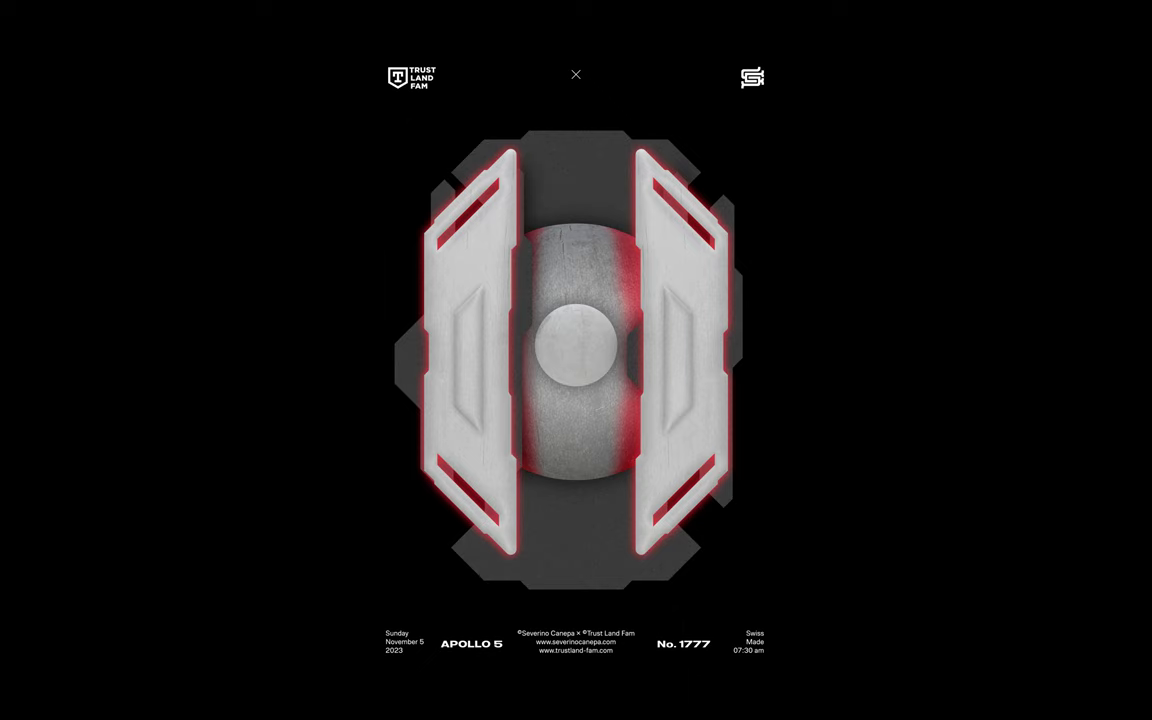